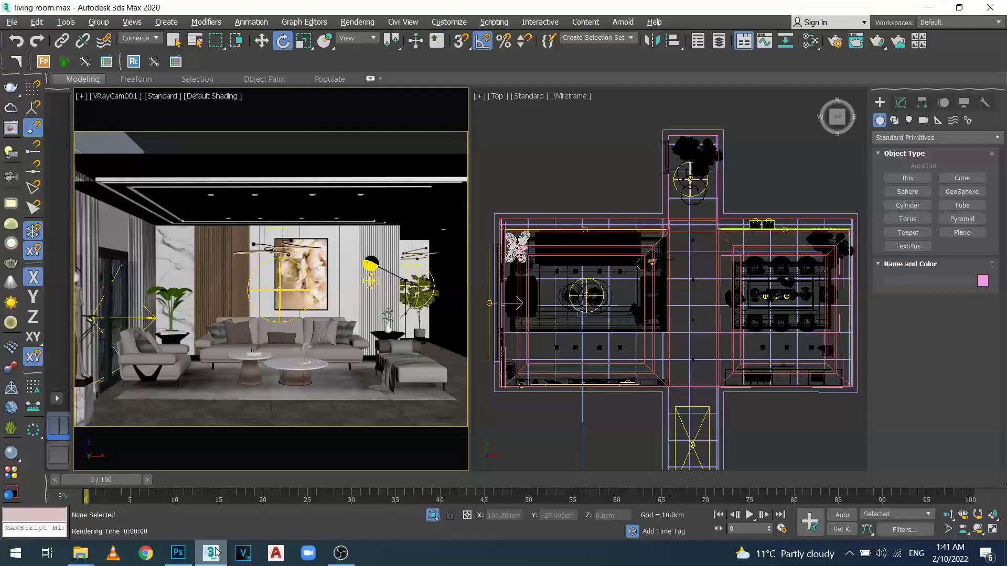
Switch from 3ds Max to Photoshop using the taskbar icon
left_click(178, 553)
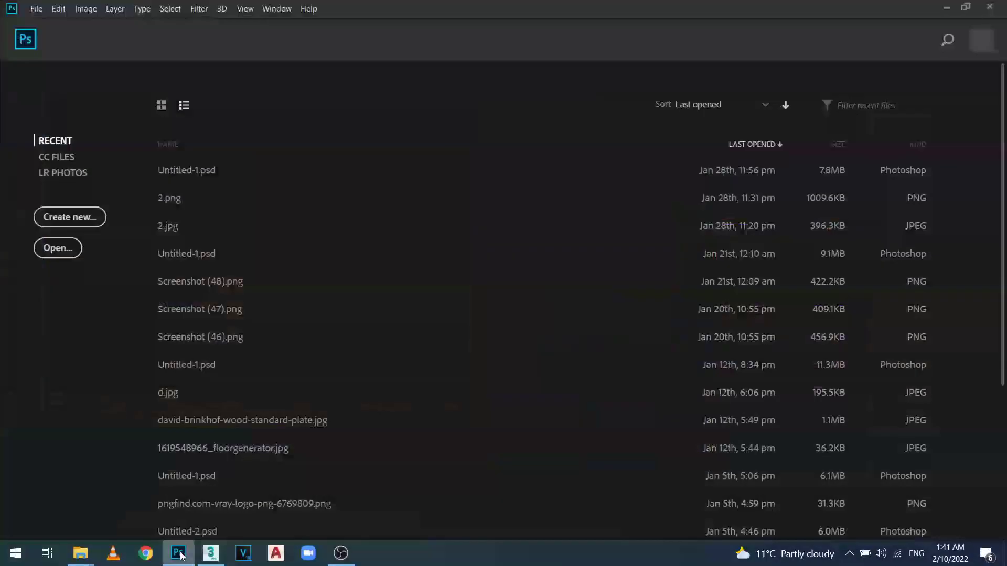
Start File > Scripts > Load Files into Stack and move the Load Layers dialog up-left
left_click(37, 9)
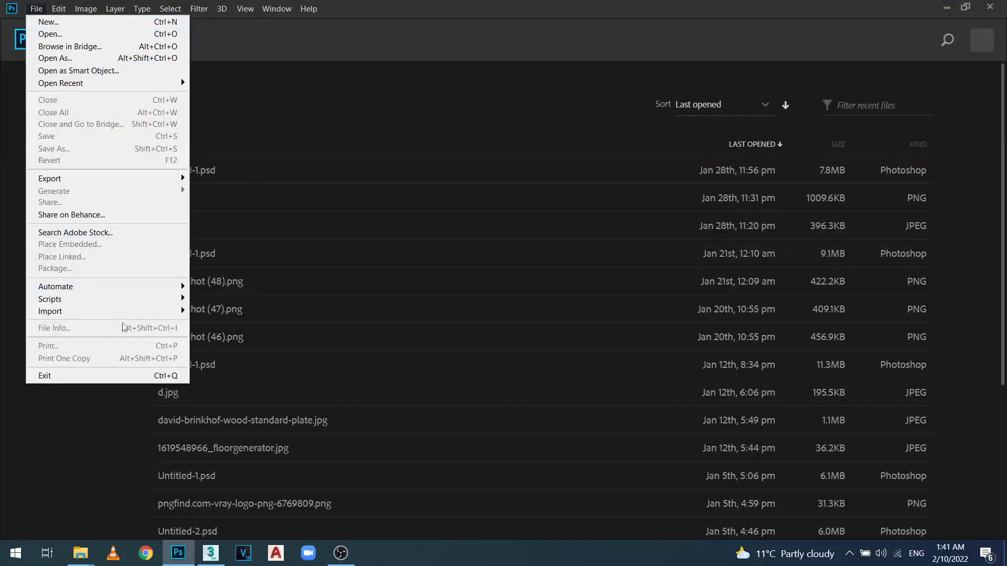
mouse_move(49, 299)
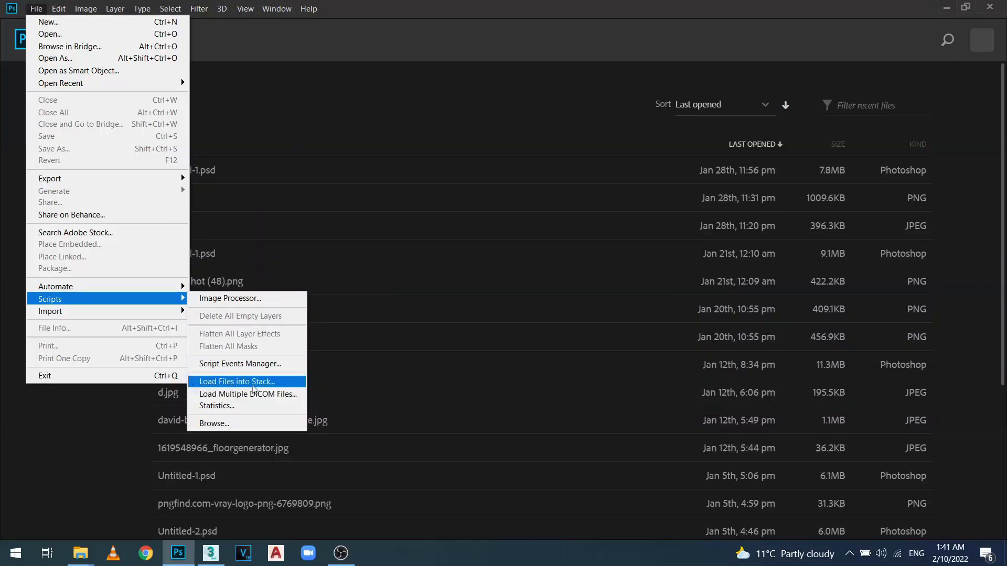
left_click(248, 386)
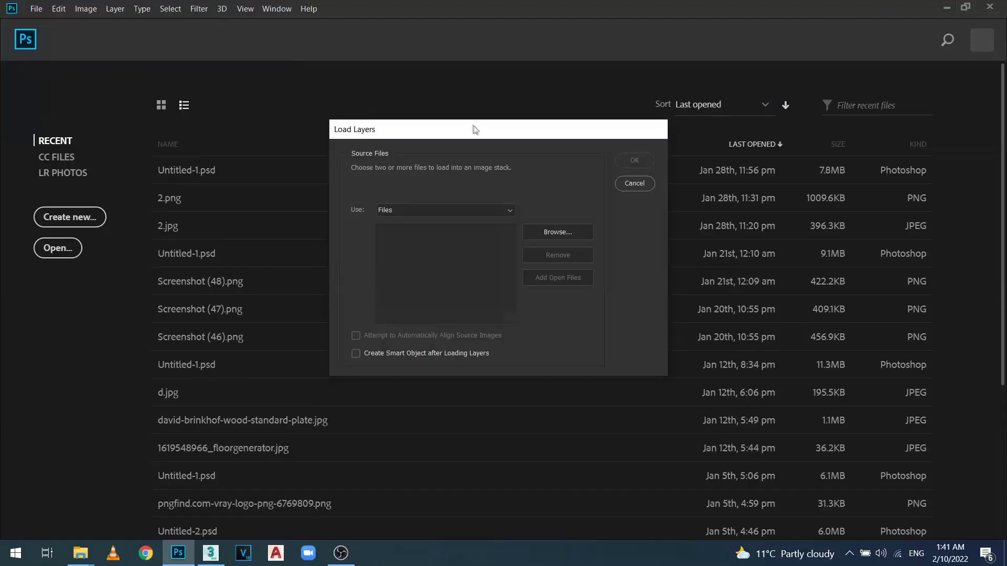
left_click_drag(476, 129, 380, 124)
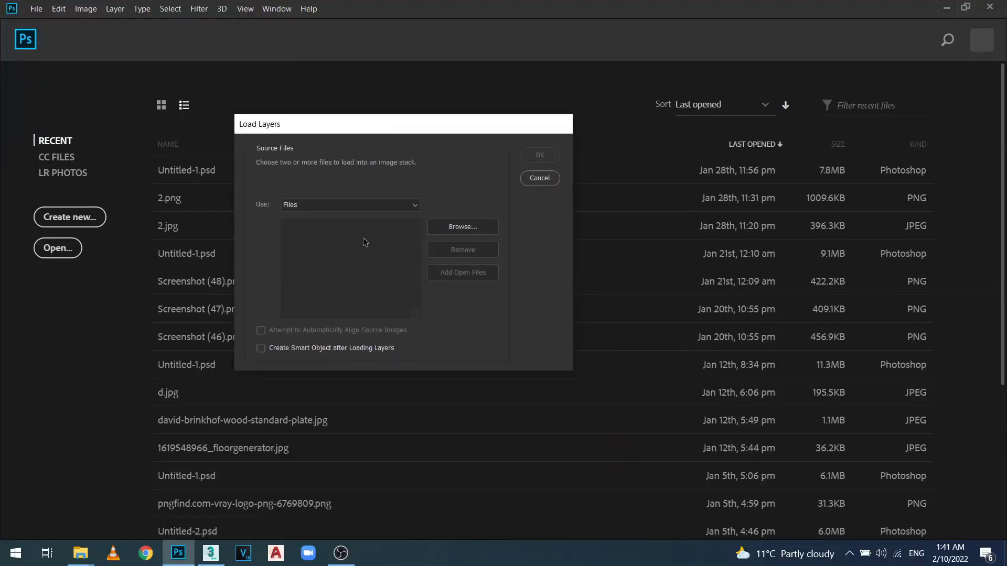
Browse to D: > mona courses > workshop 1 > MTL > final render for the source files
left_click(455, 228)
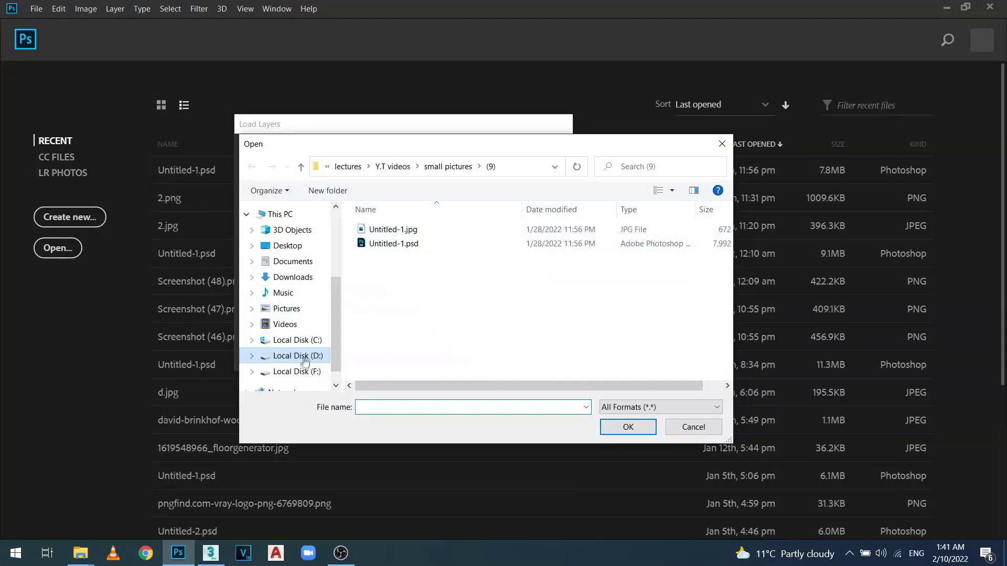
left_click(301, 167)
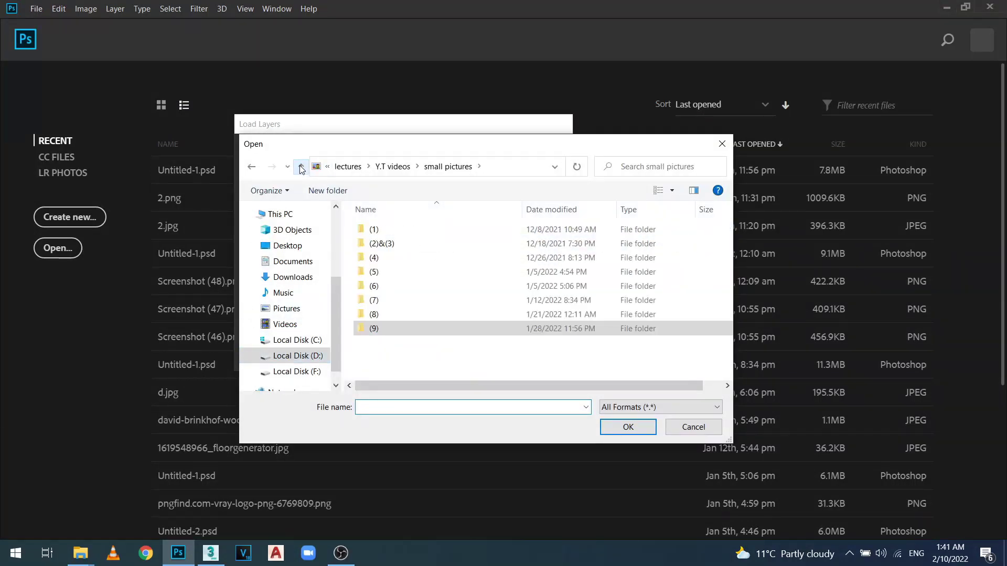
left_click(312, 358)
double_click(399, 329)
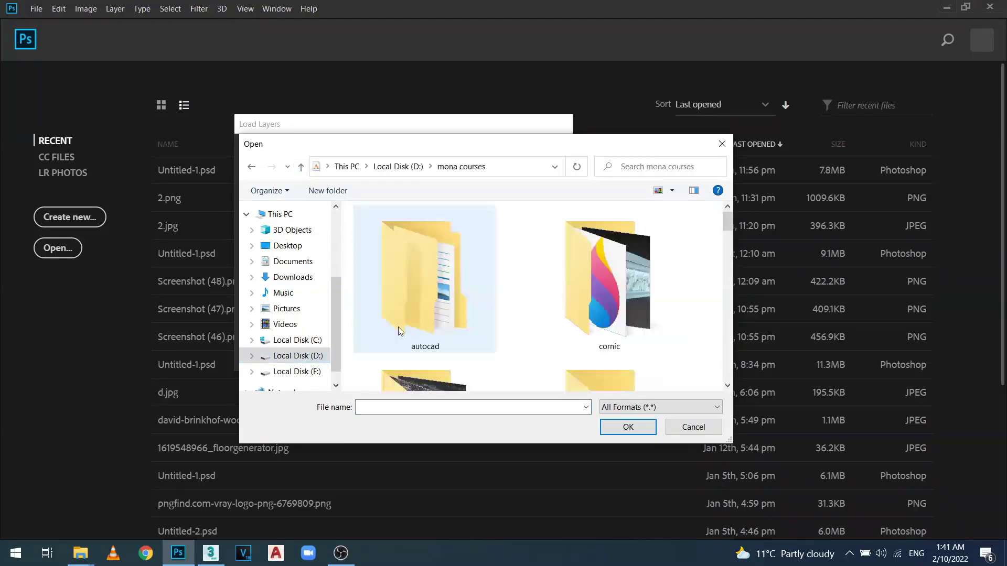
scroll(487, 294, "down", 3)
scroll(486, 285, "down", 2)
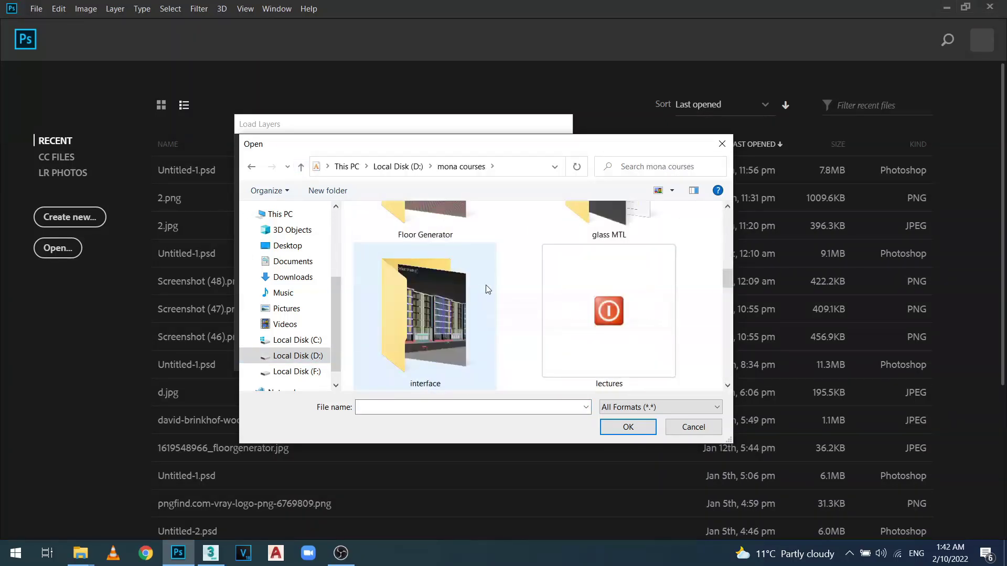
scroll(486, 285, "down", 3)
scroll(496, 283, "down", 4)
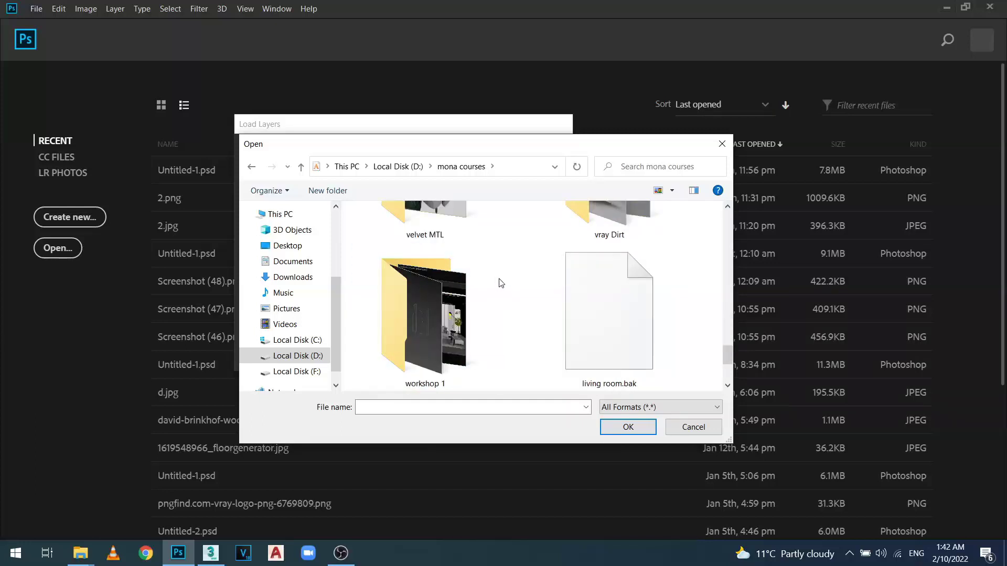
double_click(433, 301)
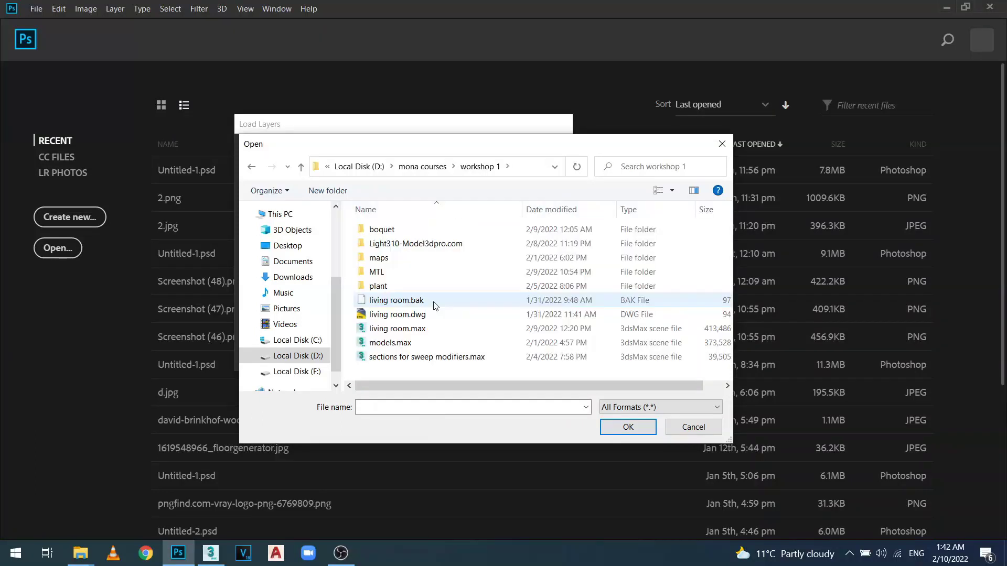
double_click(418, 272)
double_click(407, 259)
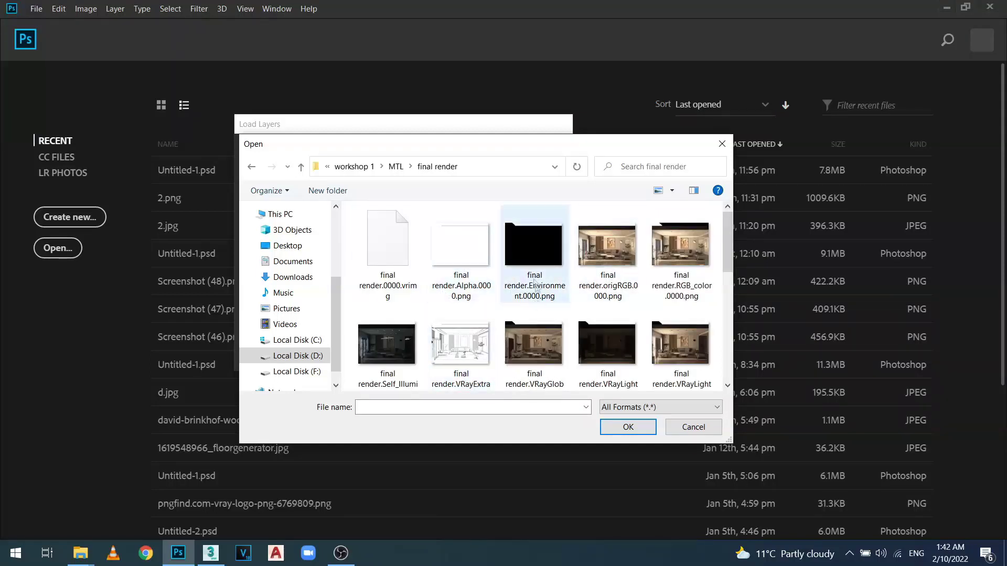
mouse_move(534, 251)
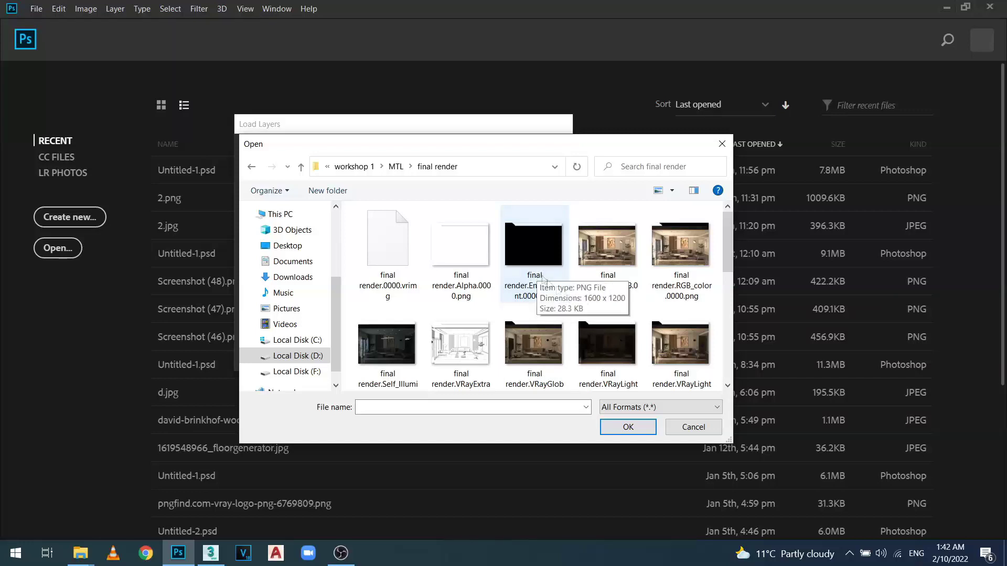
Select all render-pass files except Environment, Alpha and vrimg
left_click(534, 272)
key("ctrl+a")
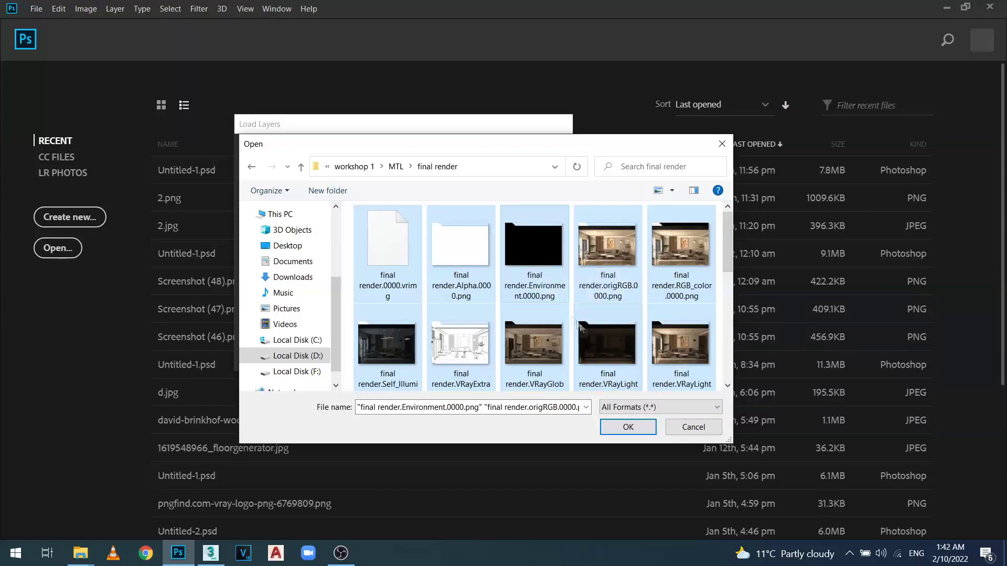
left_click(536, 266)
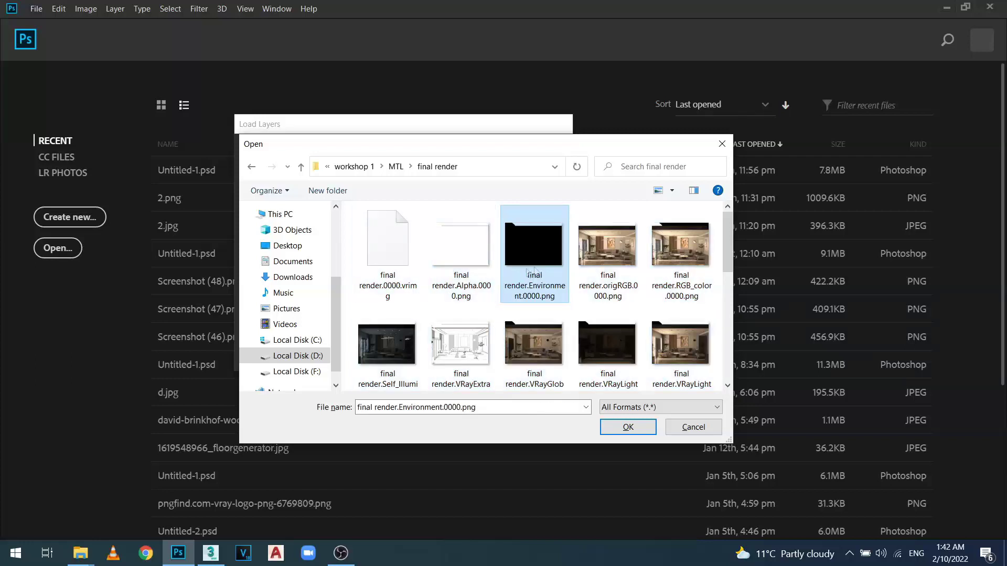
key("ctrl+a")
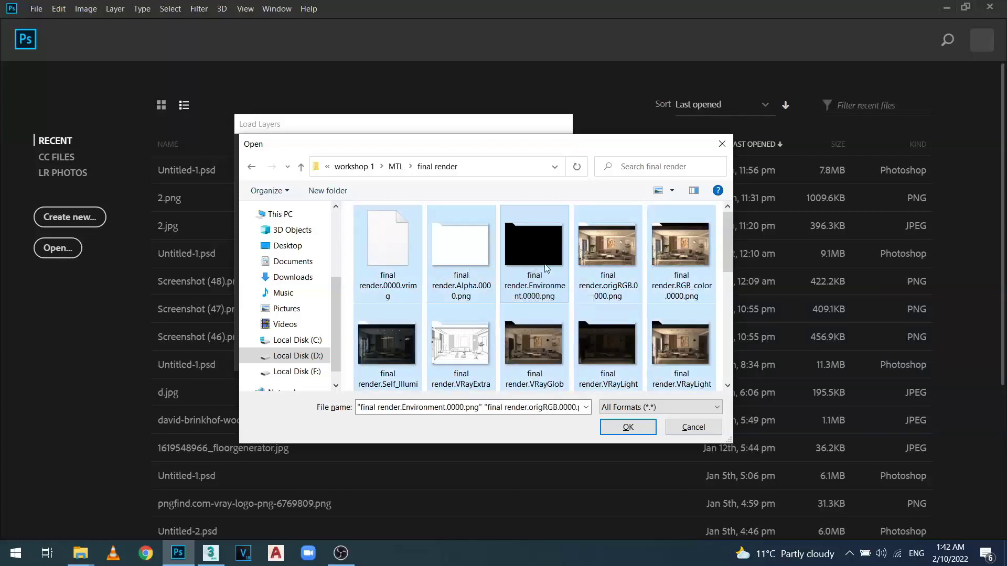
left_click(546, 267, "ctrl")
left_click(464, 272, "ctrl")
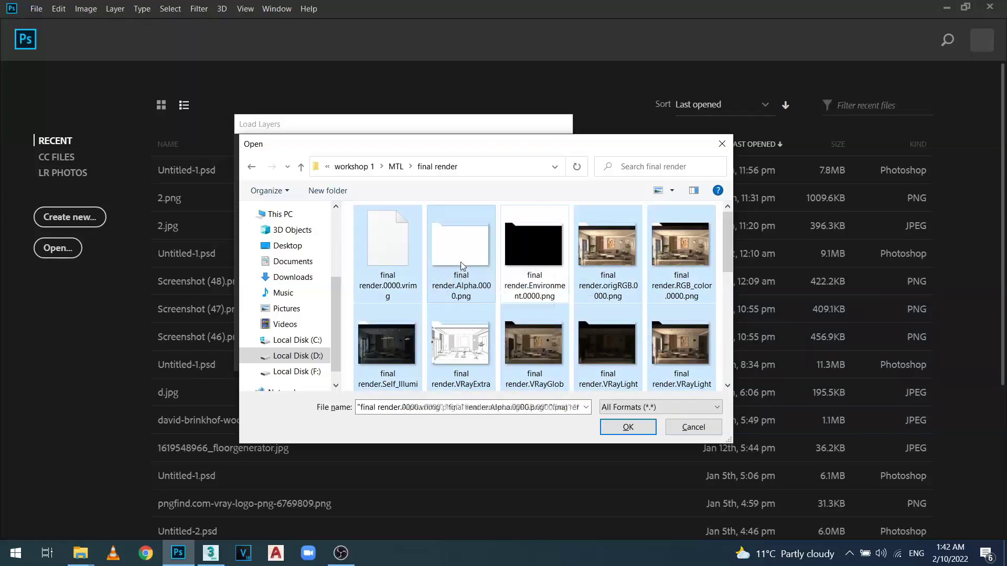
left_click(400, 275, "ctrl")
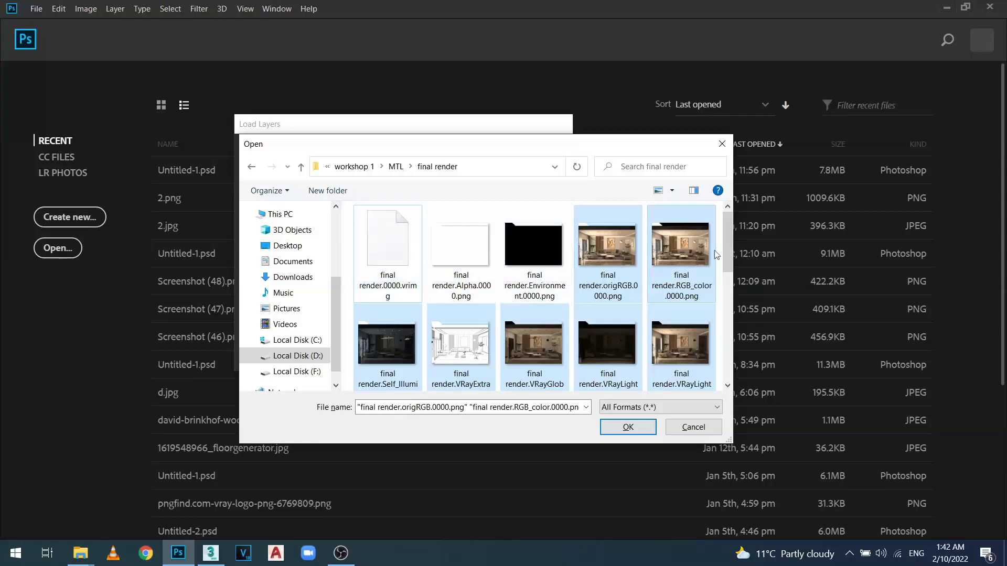
left_click_drag(726, 244, 727, 288)
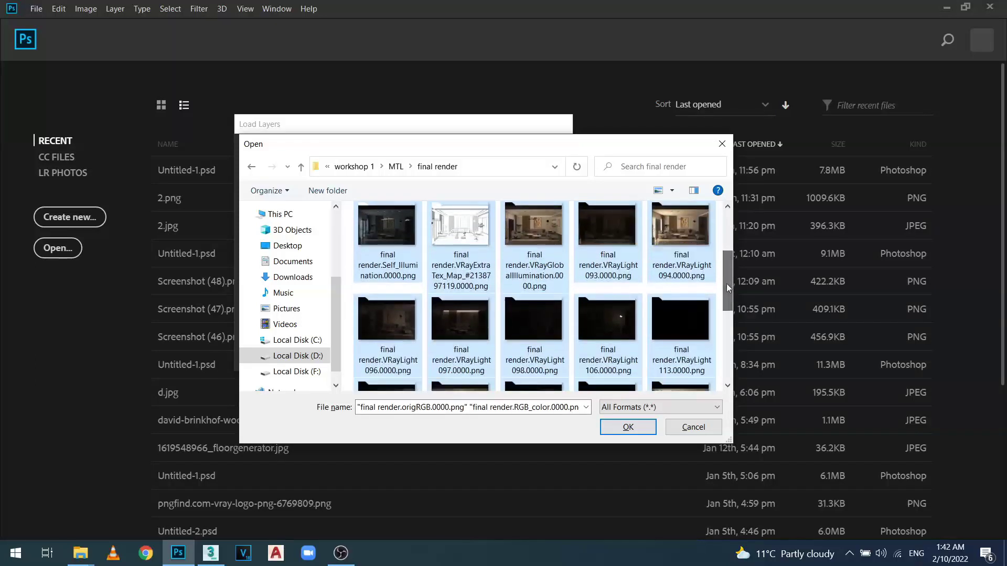
Also exclude VRayLight113, then load the chosen PNGs as stacked layers
left_click(691, 328, "ctrl")
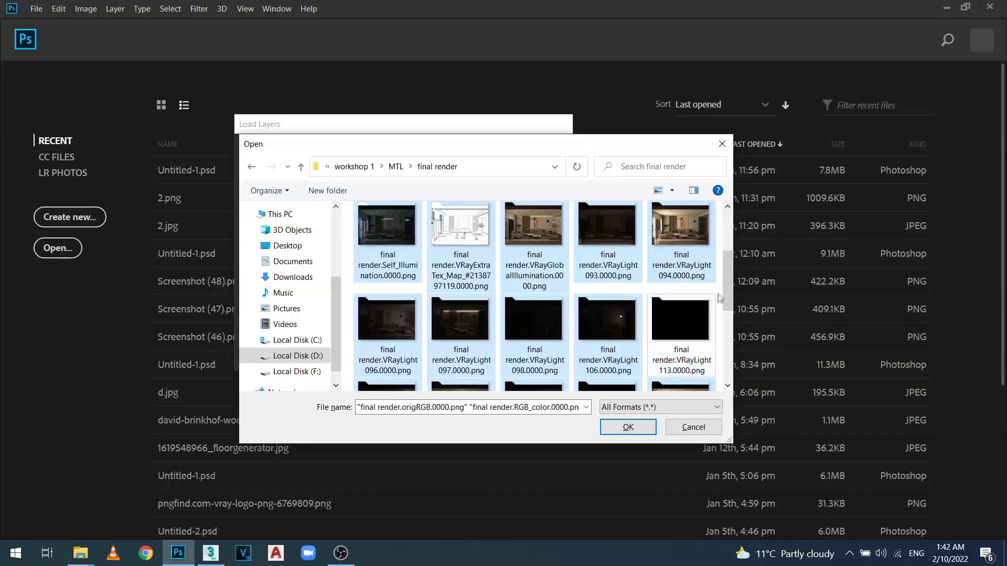
left_click_drag(728, 285, 728, 313)
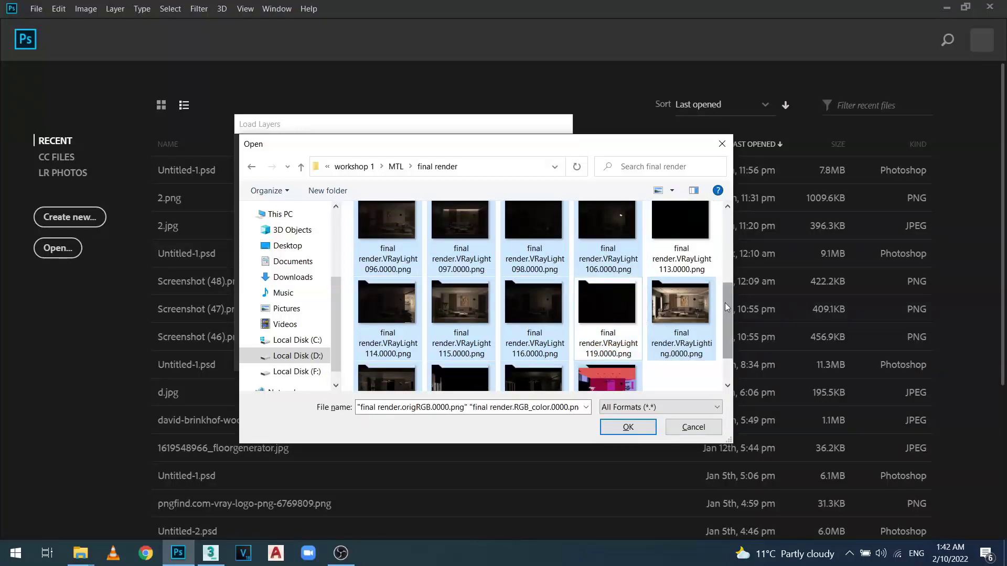
mouse_move(728, 308)
left_mouse_down()
mouse_move(726, 337)
mouse_move(726, 246)
left_mouse_up()
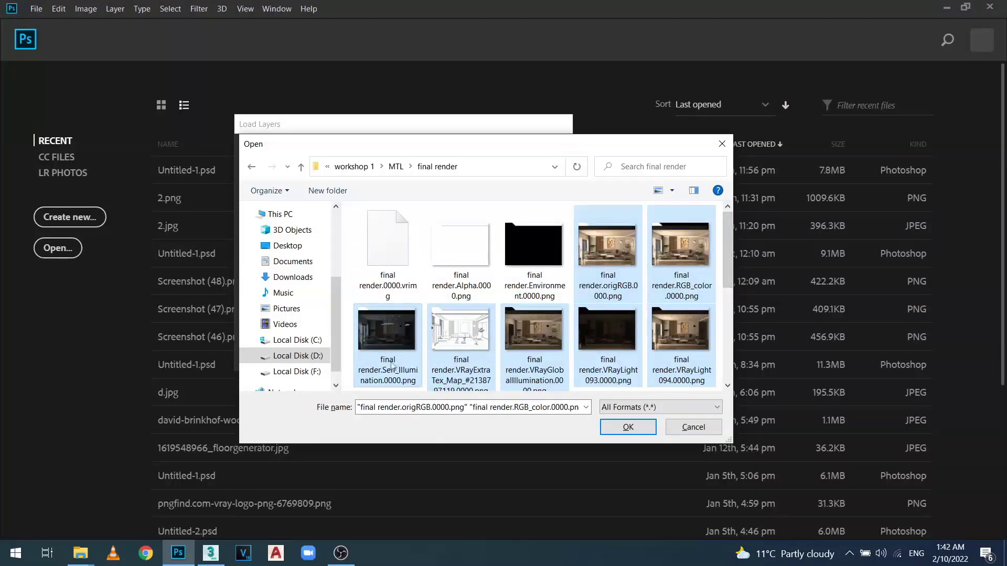
left_click(619, 431)
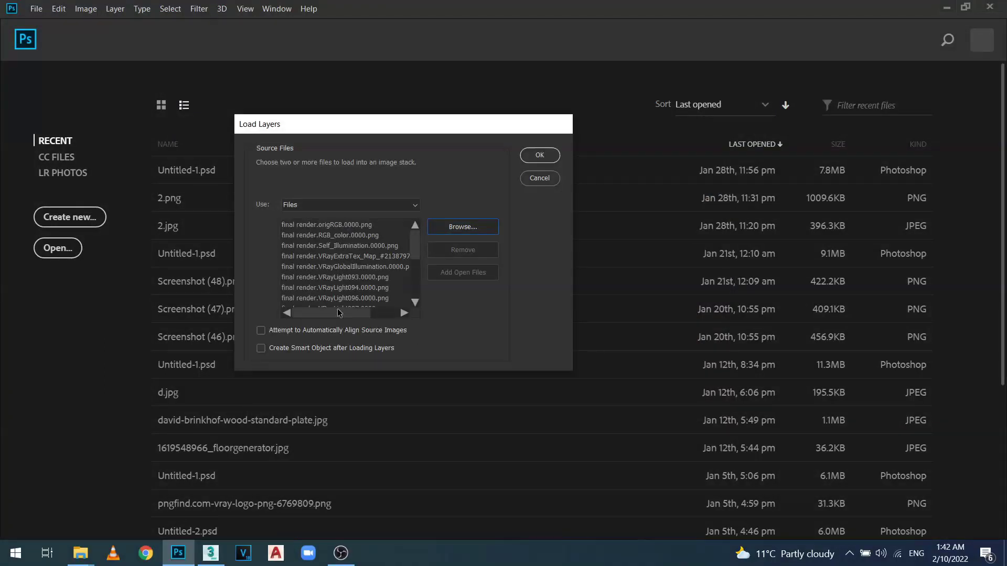
left_click(541, 155)
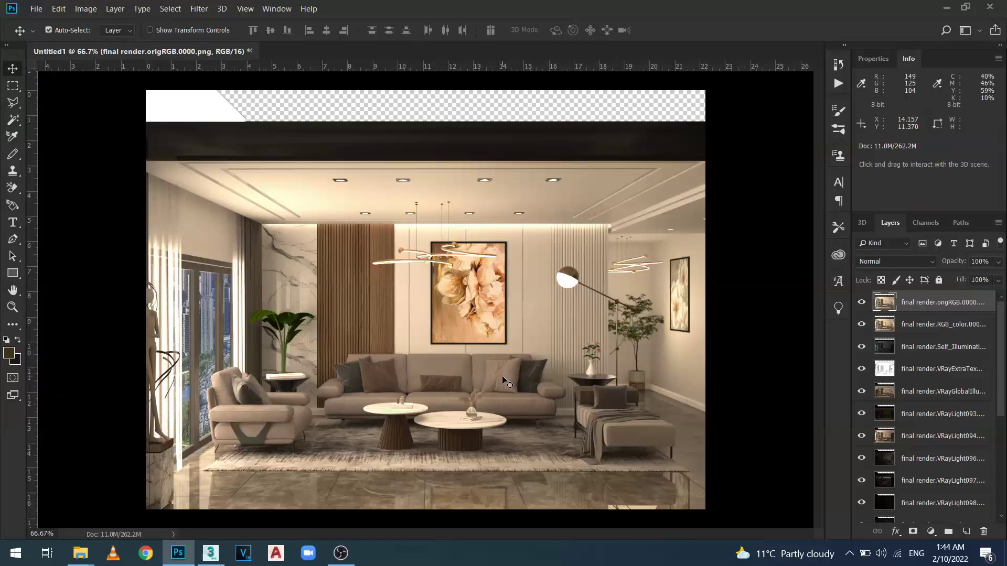
Move origRGB to the bottom of the Layers panel and hide the render-element layers above it
mouse_move(1003, 320)
left_mouse_down()
mouse_move(1005, 450)
mouse_move(1002, 345)
mouse_move(1001, 430)
left_mouse_up()
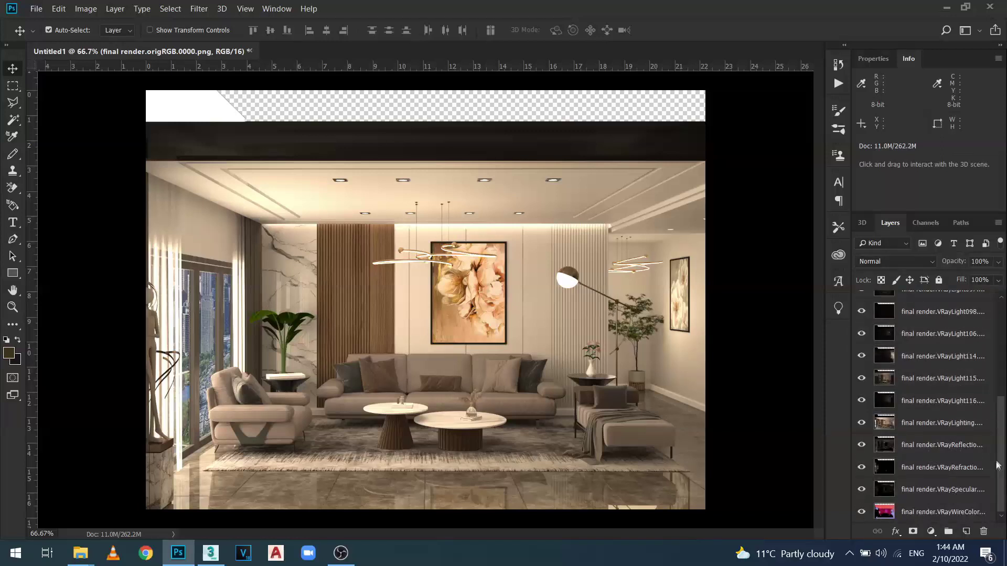
left_click_drag(1002, 480, 1005, 364)
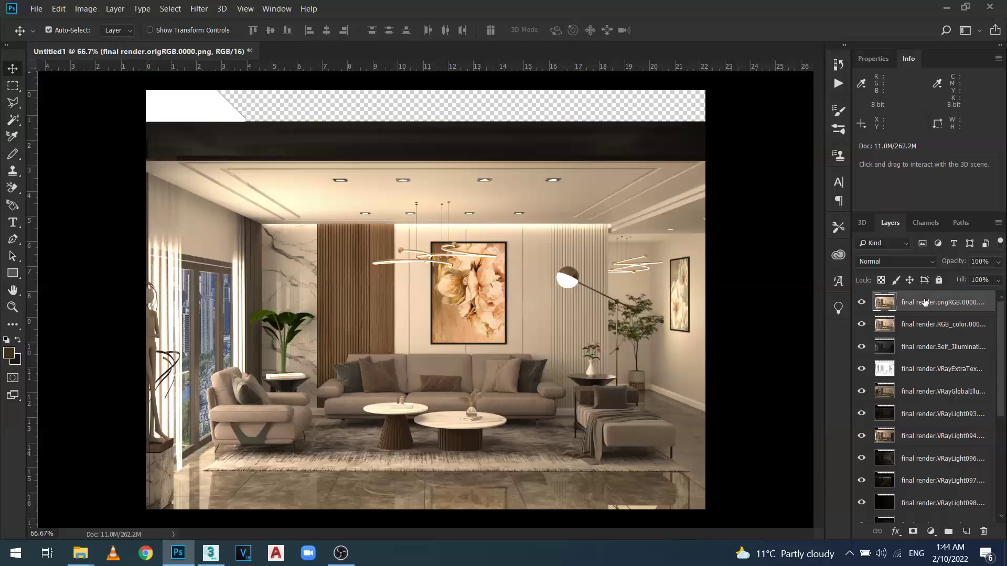
left_click_drag(925, 302, 923, 538)
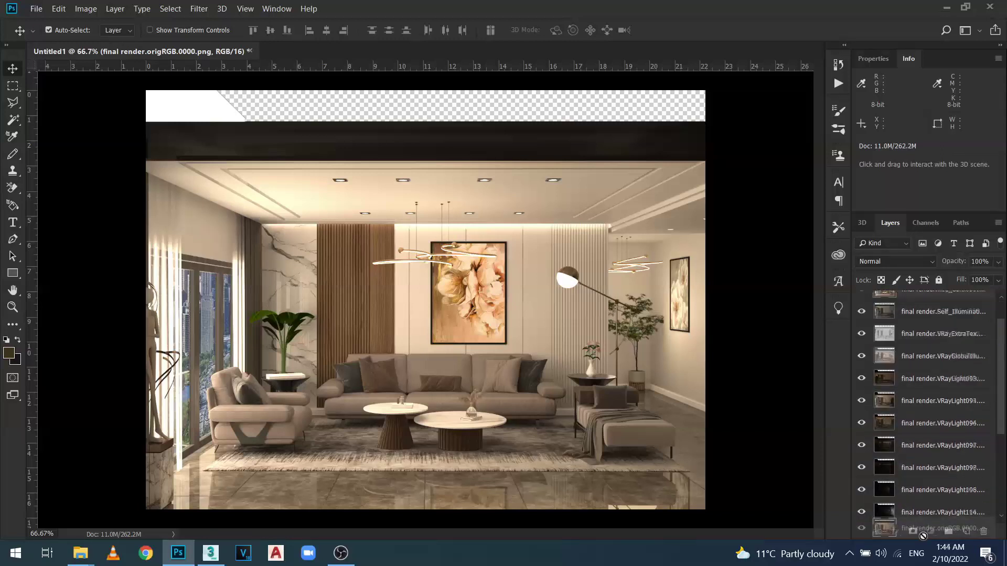
left_click_drag(923, 537, 922, 517)
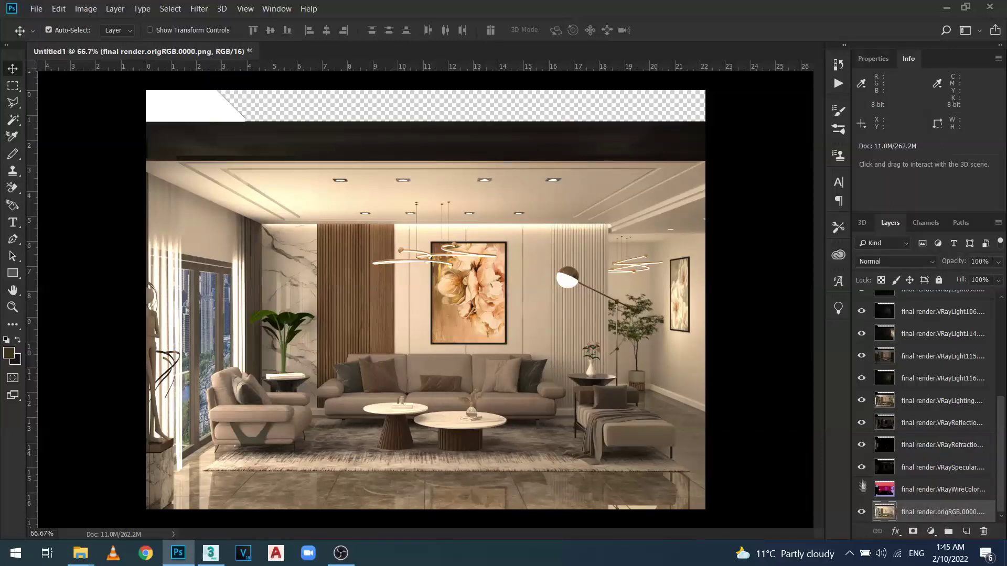
mouse_move(863, 454)
left_mouse_down()
mouse_move(865, 296)
mouse_move(862, 414)
left_mouse_up()
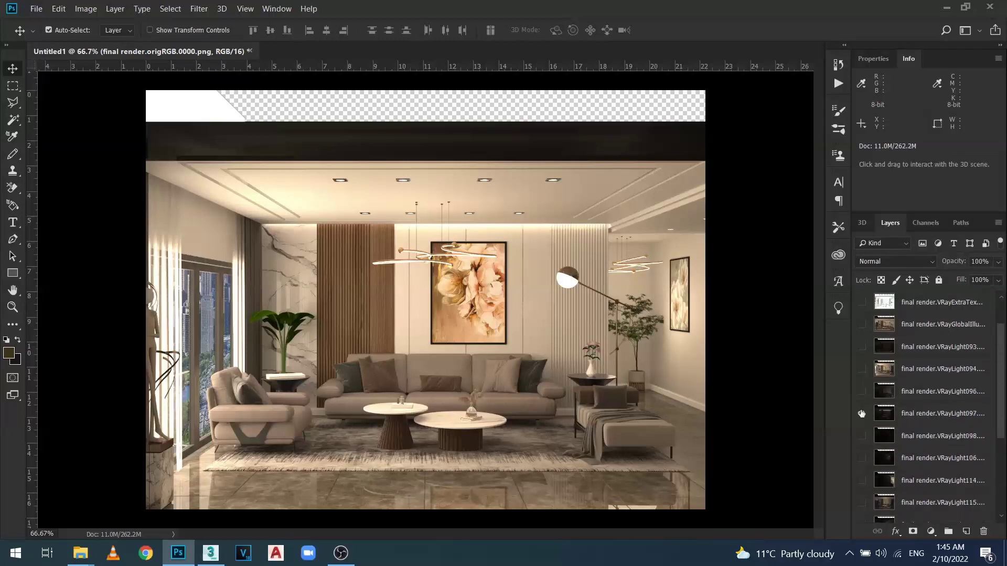
Hide RGB_color, move VRayWireColor to the top, and show only VRaySpecular over origRGB
scroll(881, 330, "up", 2)
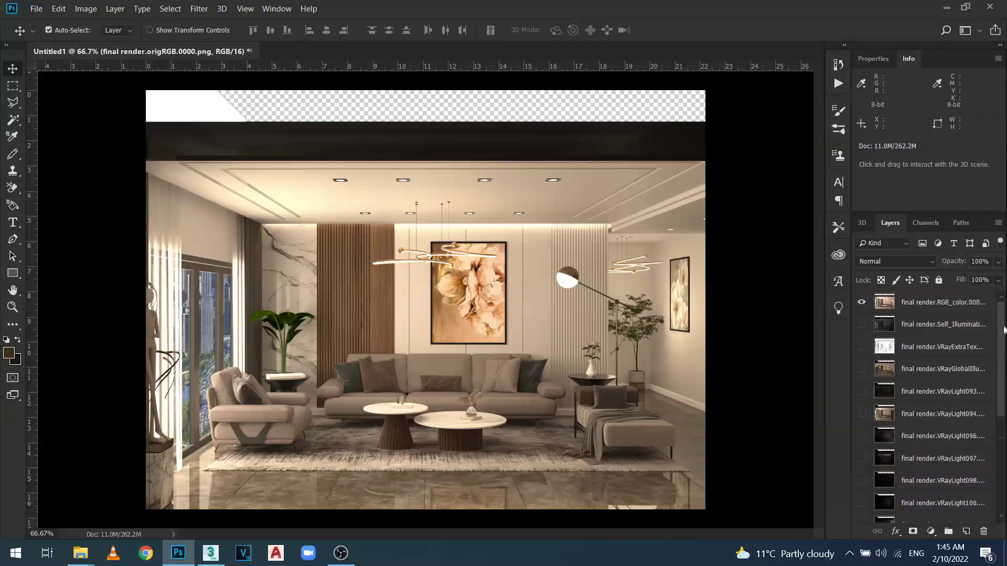
left_click(863, 303)
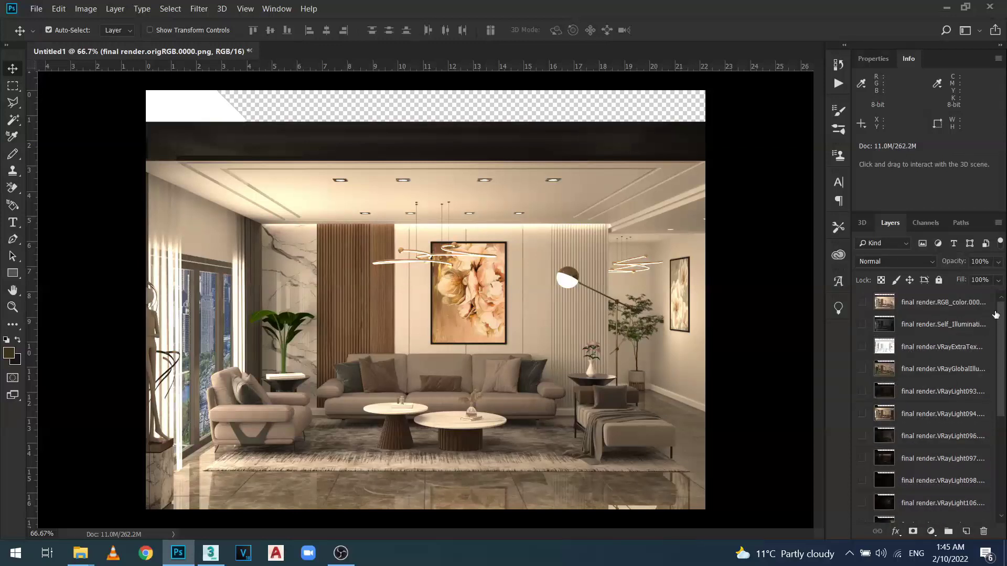
mouse_move(1003, 313)
left_mouse_down()
mouse_move(1005, 322)
mouse_move(1005, 297)
mouse_move(1003, 441)
left_mouse_up()
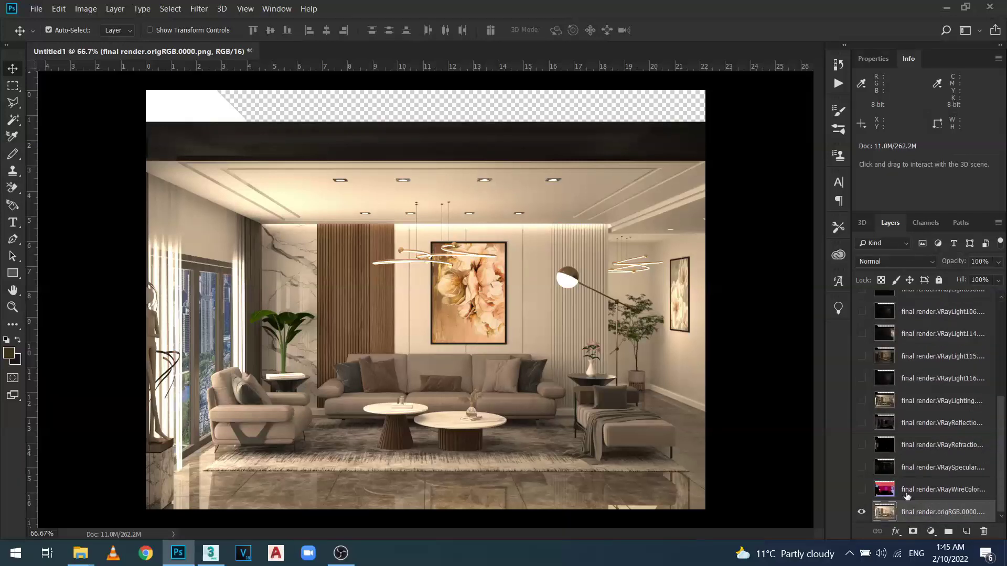
left_click_drag(916, 490, 916, 286)
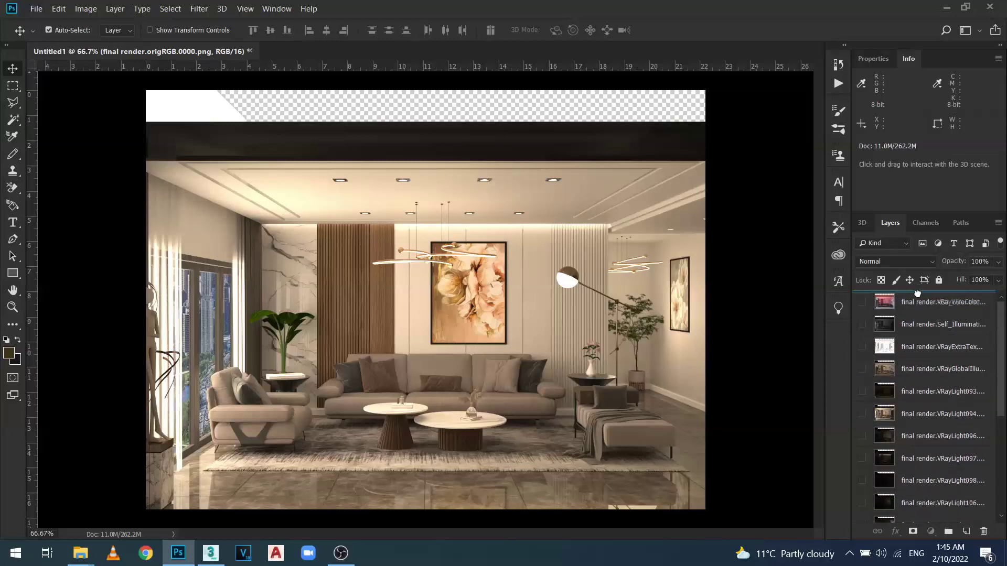
left_click_drag(917, 286, 918, 293)
left_click_drag(1002, 342, 1003, 468)
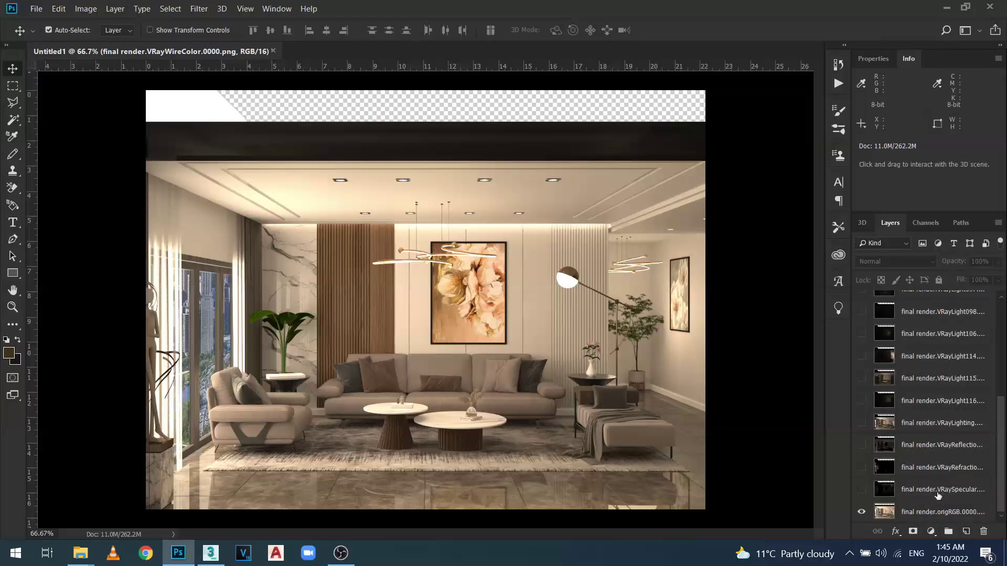
left_click(861, 491)
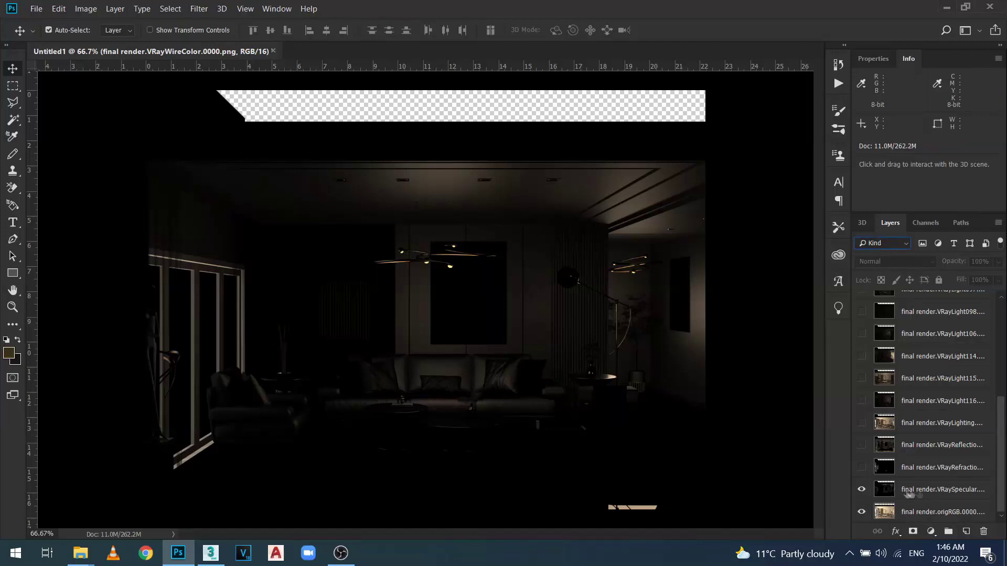
Set the VRaySpecular layer to Screen blending and toggle it on and off to compare
left_click(939, 491)
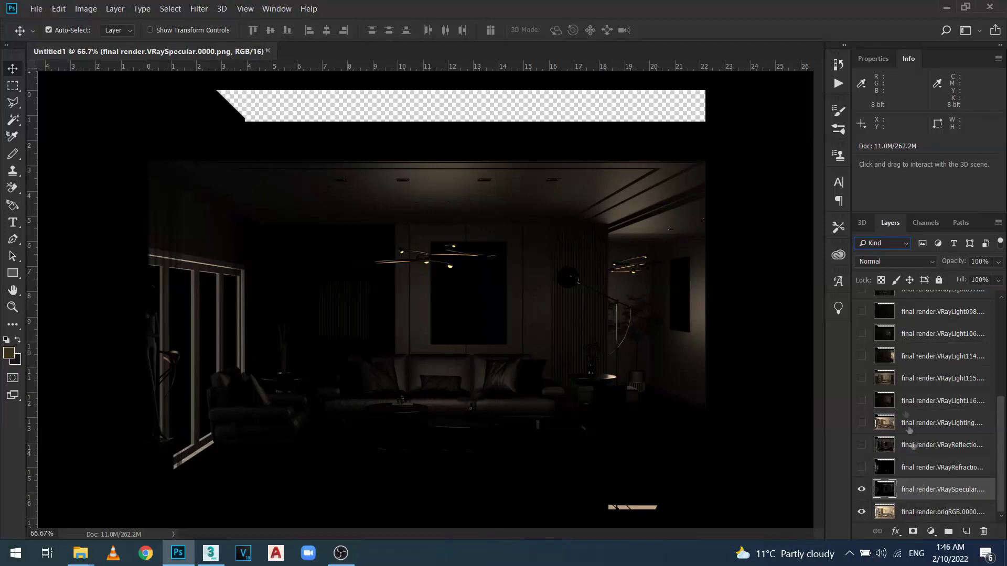
left_click(933, 262)
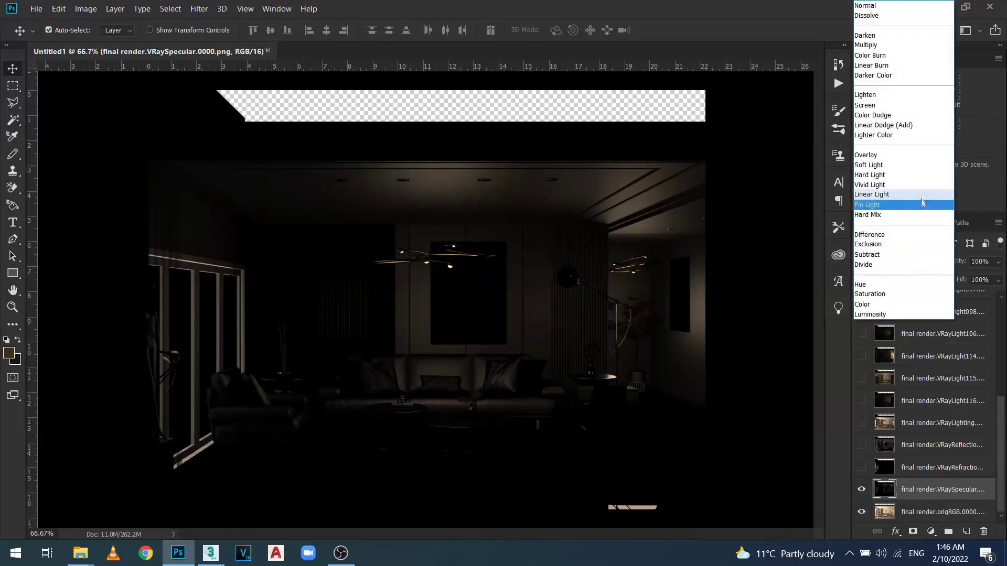
left_click(872, 107)
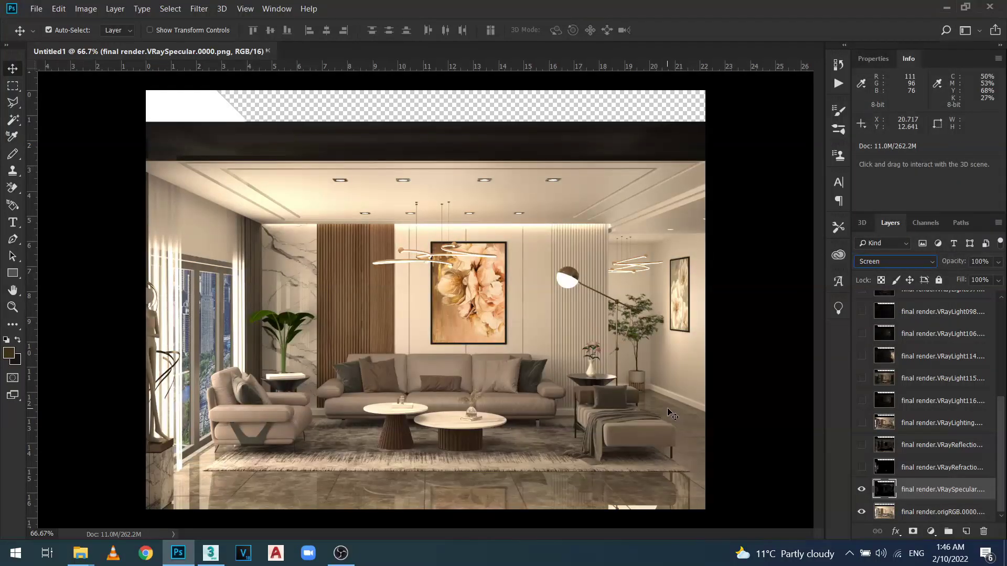
left_click(861, 491)
left_click(862, 491)
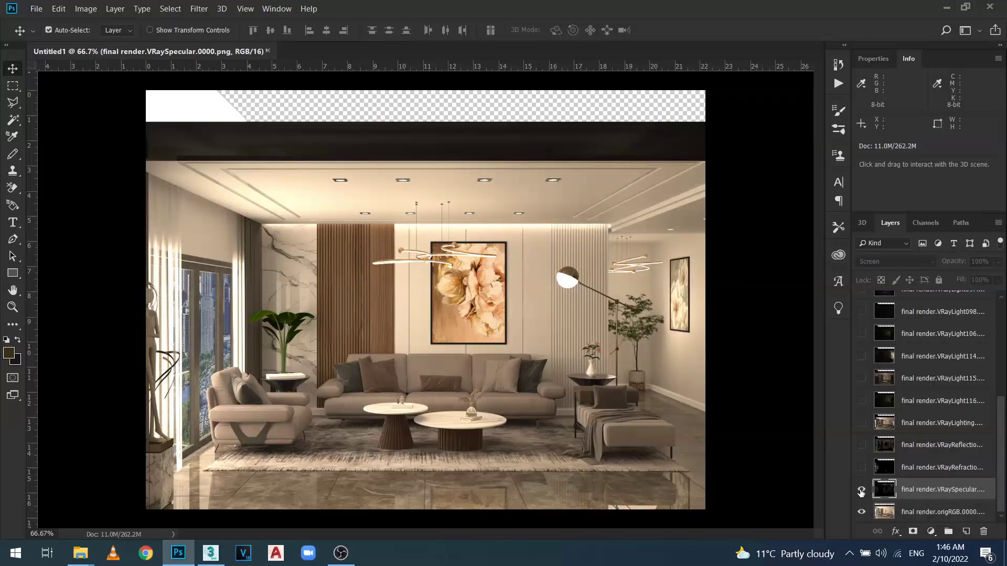
left_click(861, 491)
left_click(861, 491)
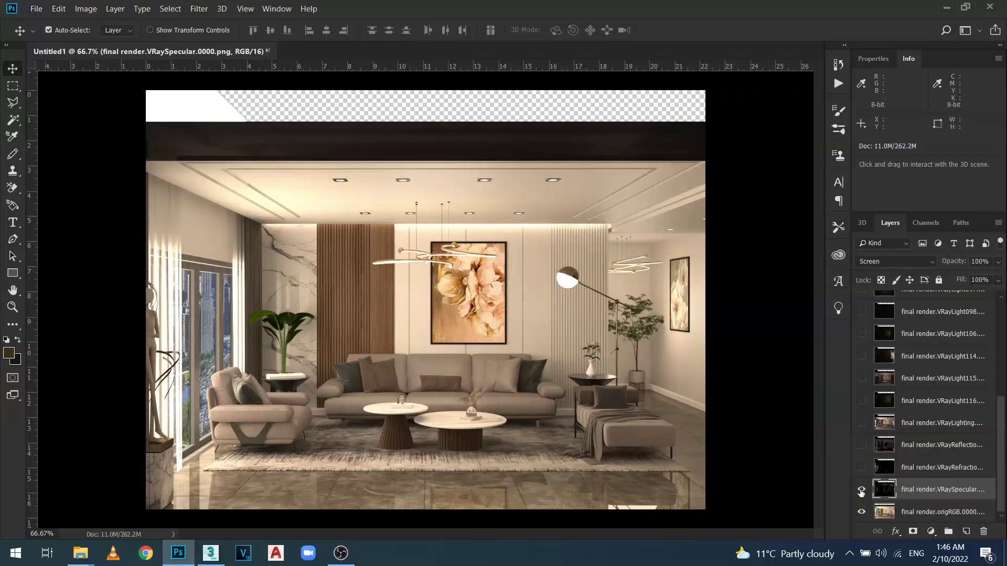
left_click(861, 491)
left_click(861, 491)
left_click(861, 491)
Drag the VRaySpecular opacity down to about 30% and toggle the layer to compare
left_click(999, 262)
left_click_drag(998, 282, 936, 281)
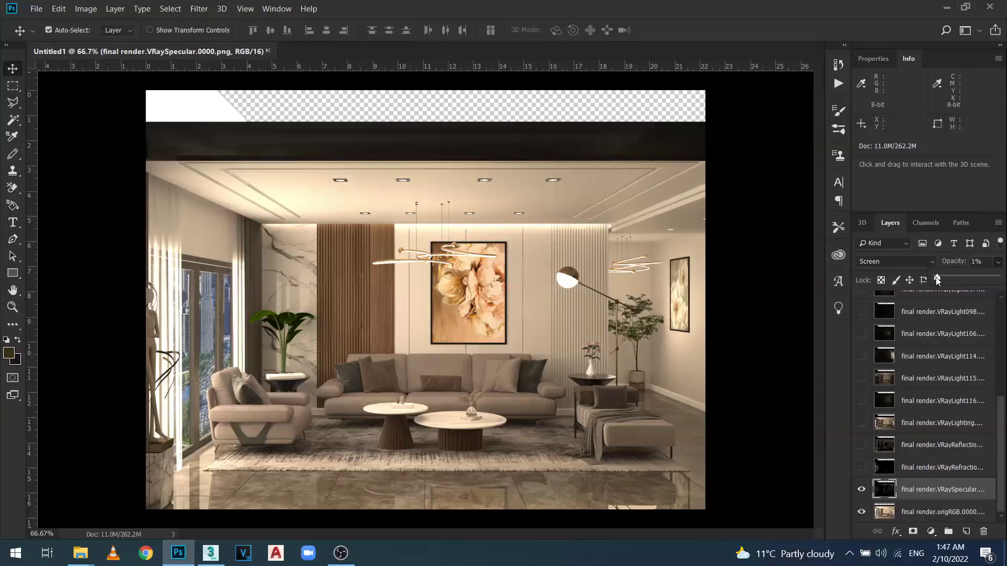
left_click_drag(942, 277, 955, 281)
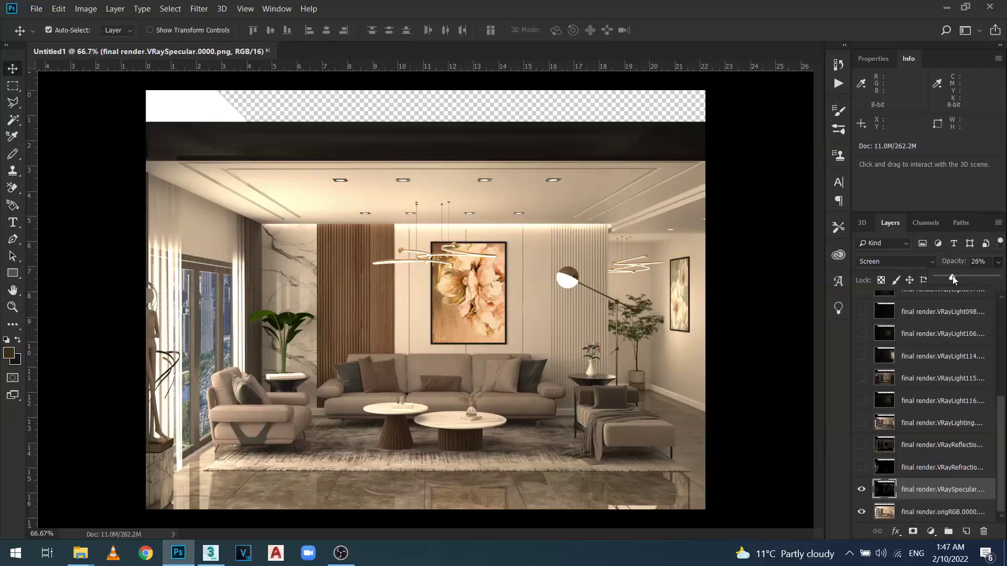
left_click_drag(952, 277, 957, 278)
left_click(861, 490)
left_click(862, 490)
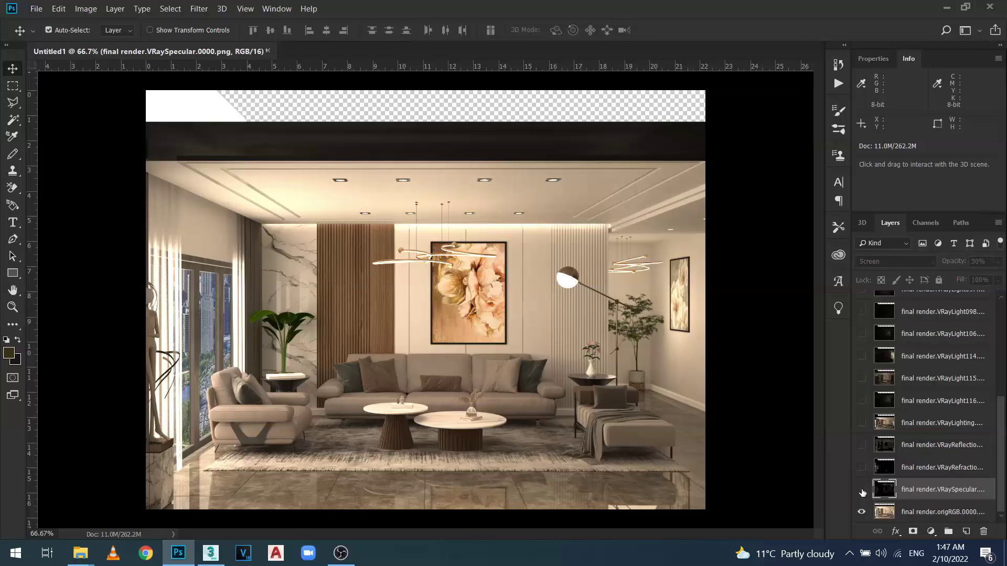
left_click(861, 490)
left_click(862, 491)
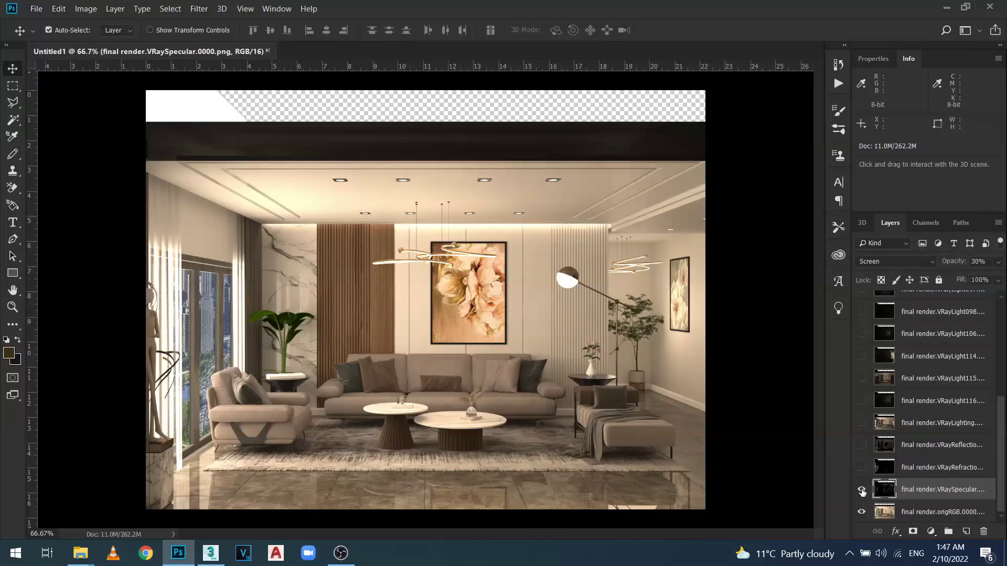
Try 50% opacity on VRaySpecular, then settle on 30%
left_click(981, 261)
type("50")
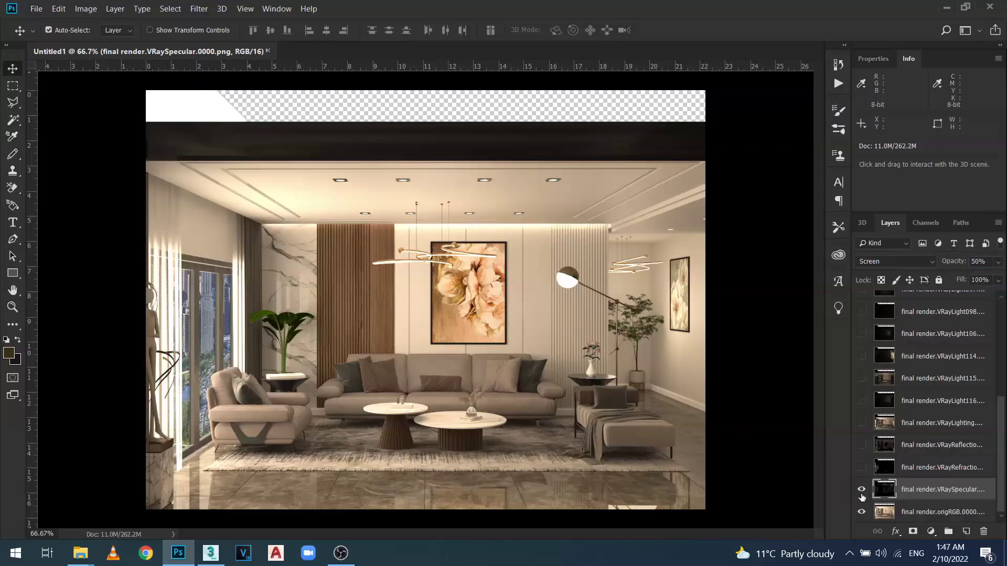
left_click(862, 490)
left_click(862, 491)
left_click(862, 492)
left_click(862, 491)
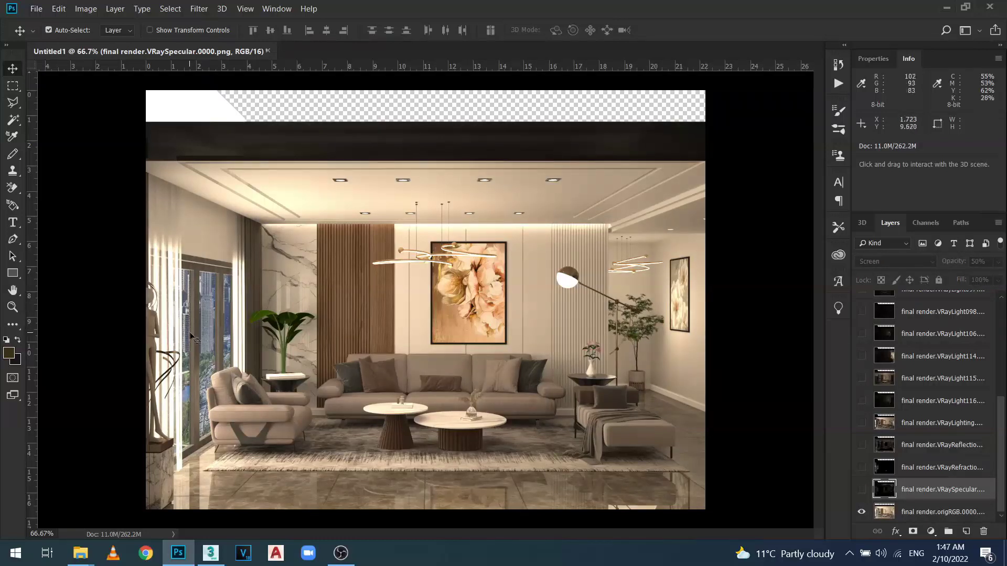
left_click(861, 491)
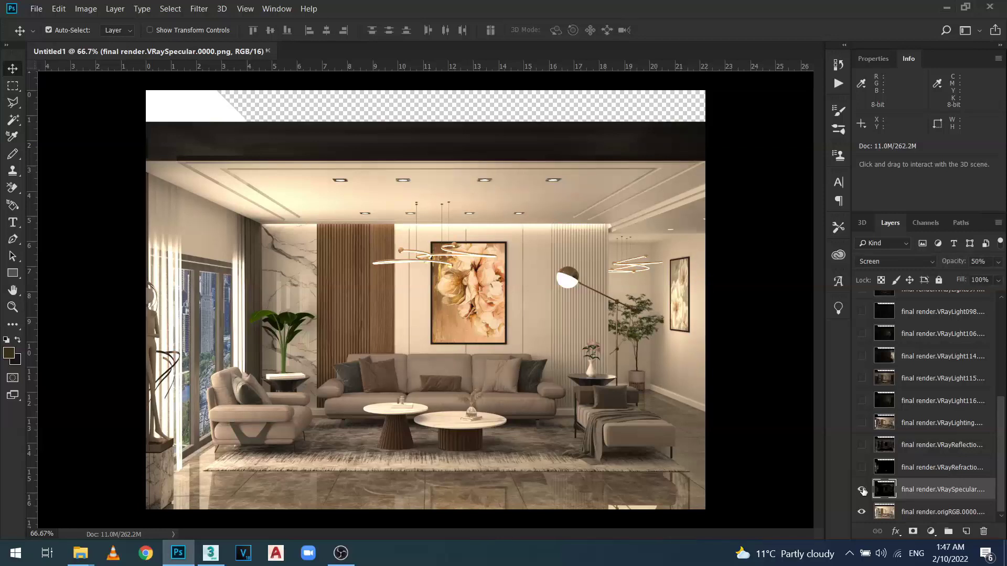
left_click(978, 261)
type("30")
Show the VRayRefraction layer and set its blend mode to Screen
left_click(932, 473)
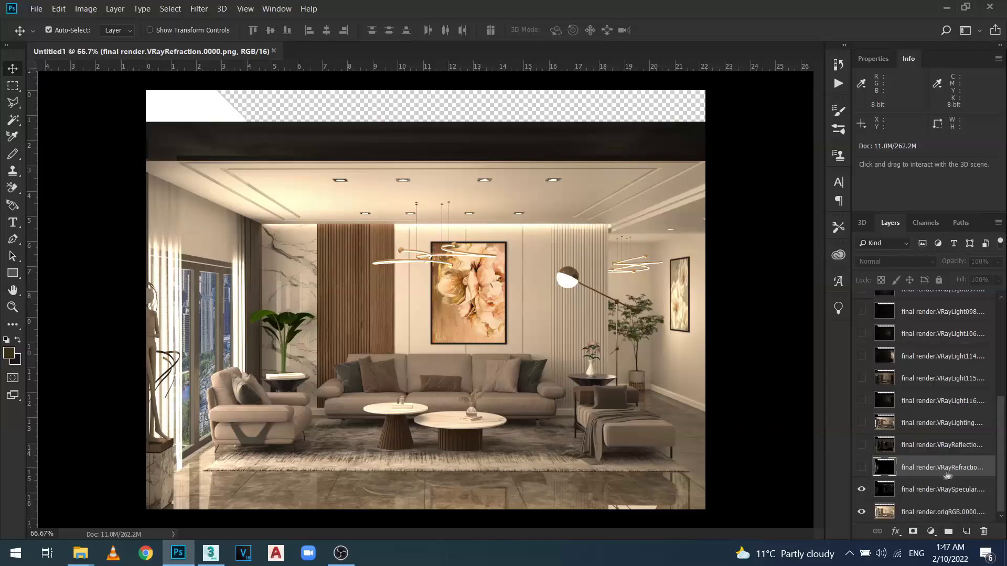
left_click(863, 470)
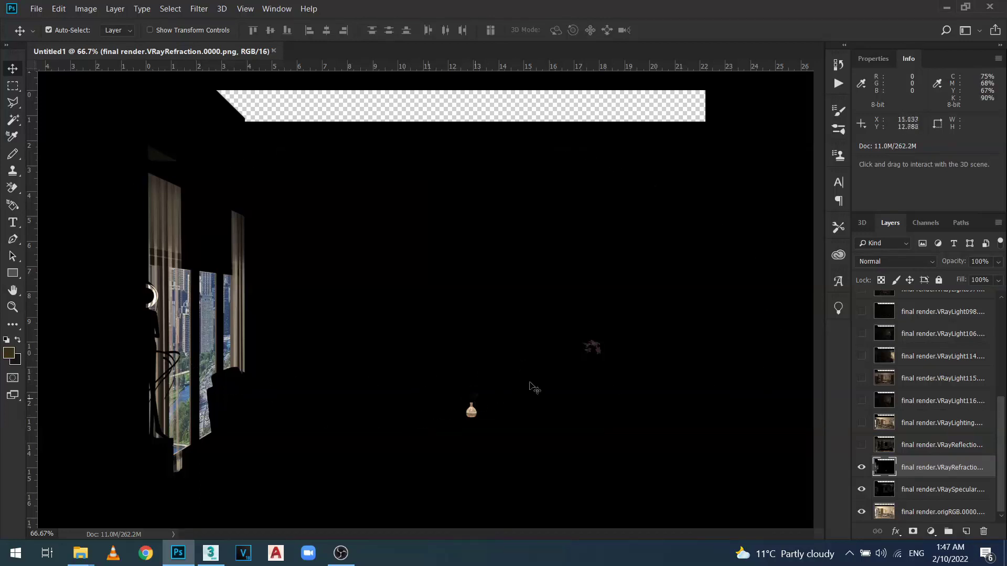
left_click(931, 266)
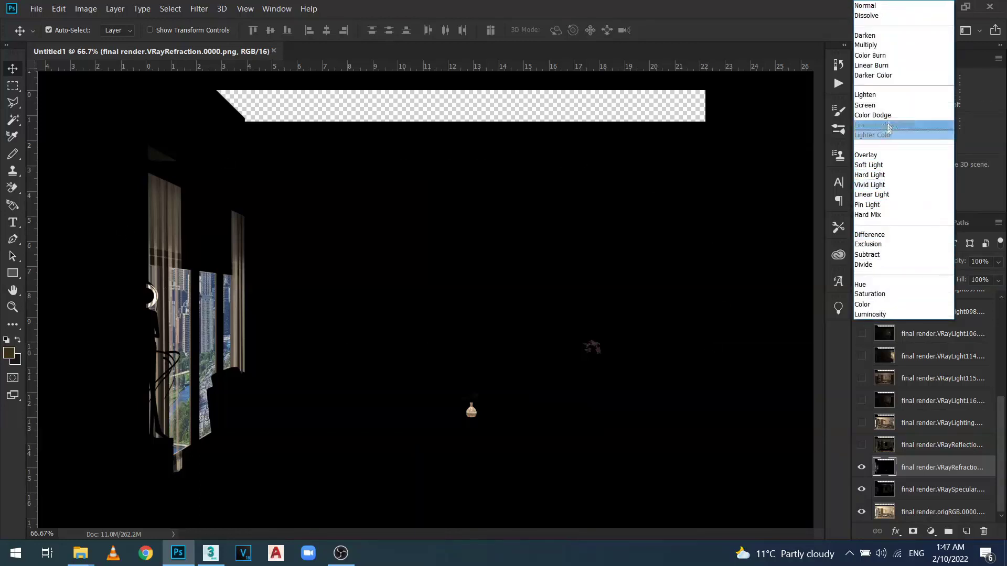
left_click(888, 106)
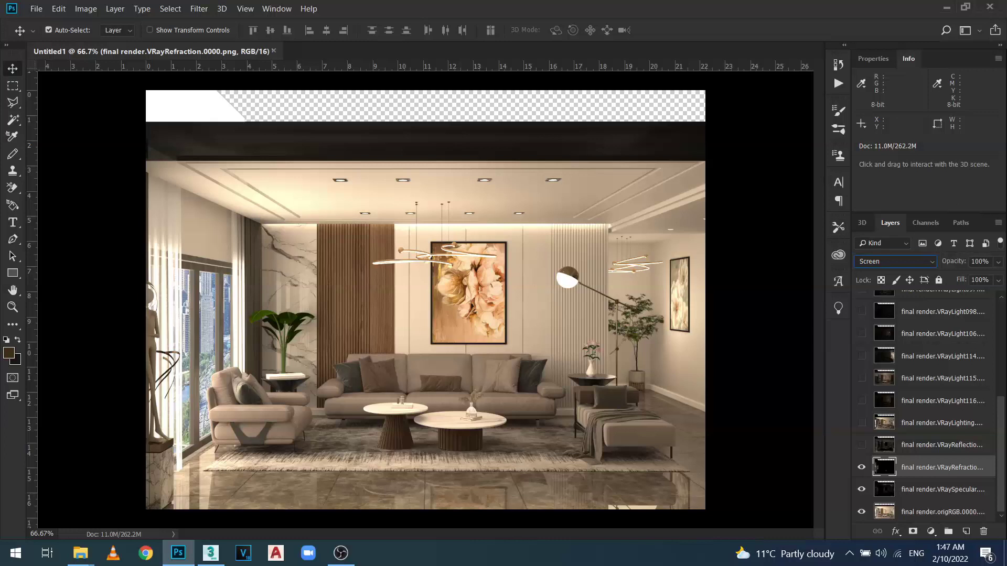
Compare the refraction pass on and off, then lower its opacity to 30%
left_click(861, 468)
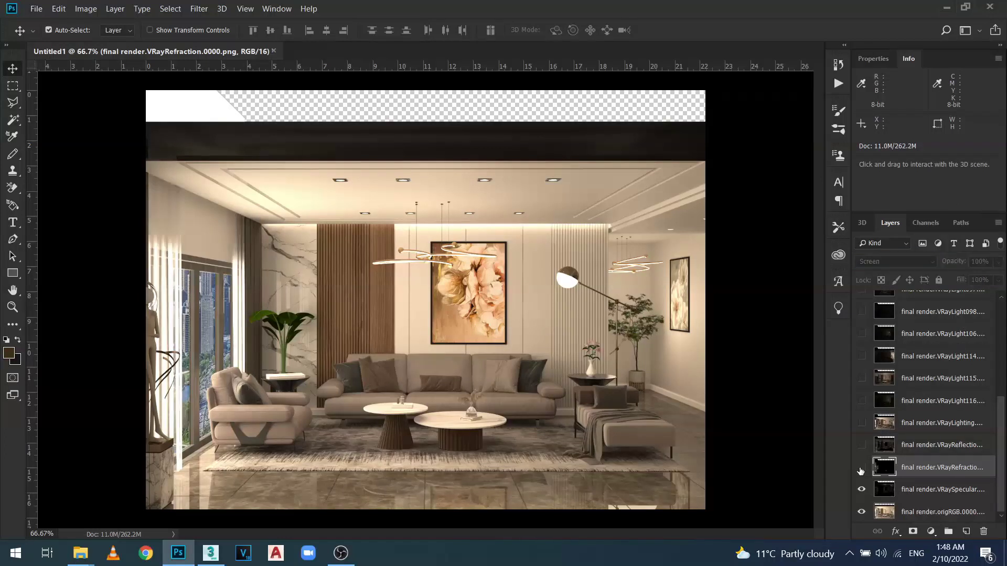
left_click(860, 468)
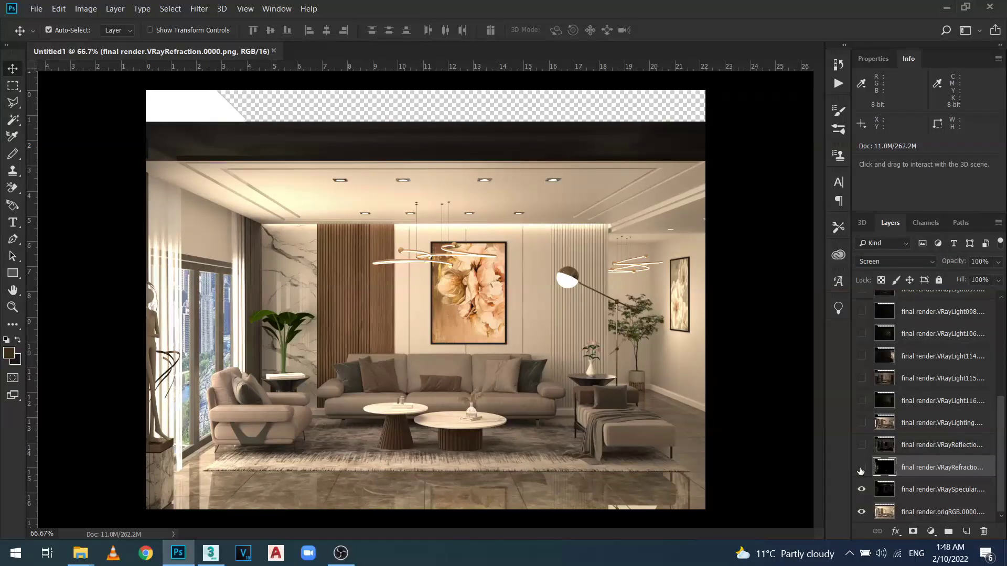
left_click(860, 469)
left_click(861, 469)
left_click(860, 468)
left_click(860, 468)
left_click(861, 468)
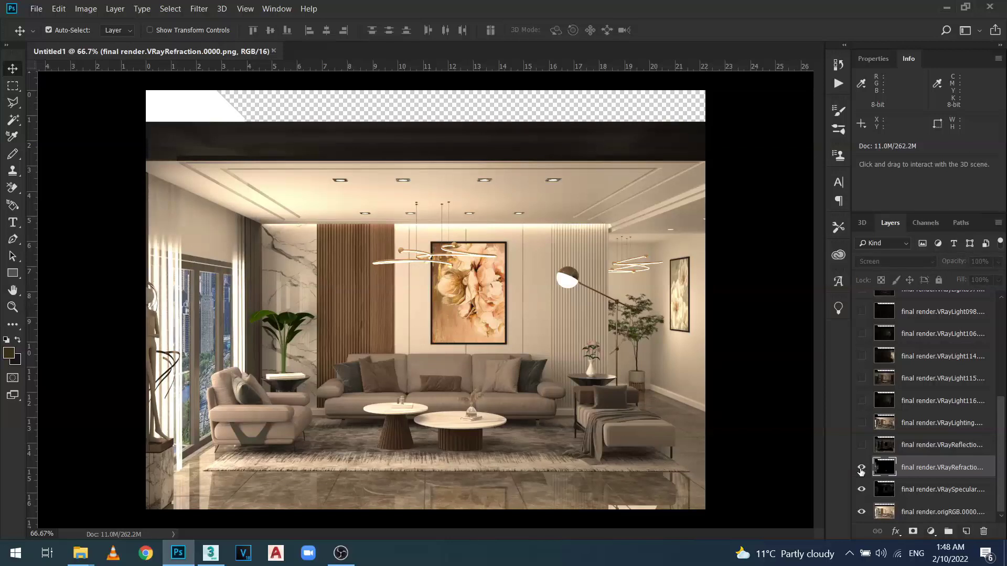
left_click(861, 468)
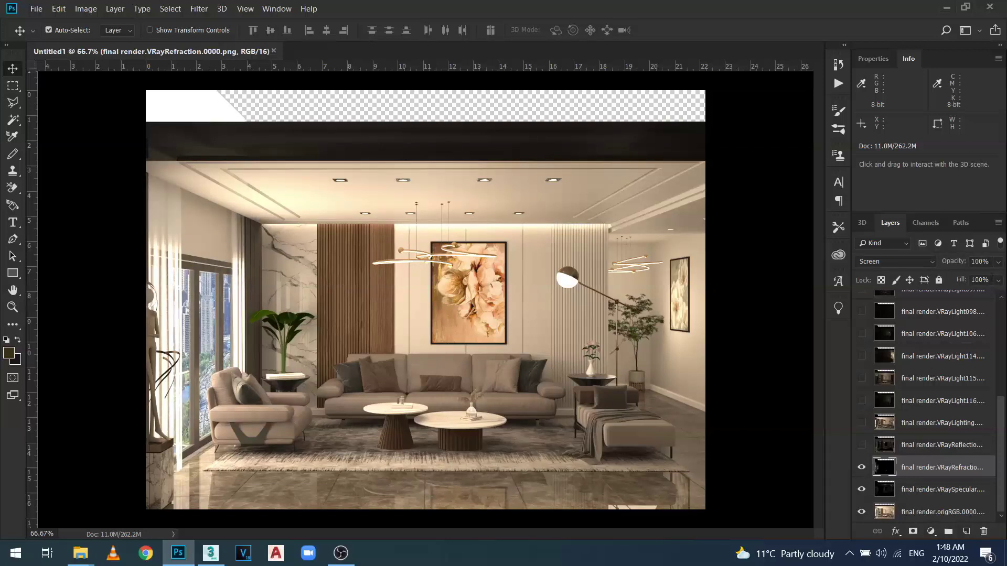
left_click(998, 263)
left_click_drag(997, 280, 962, 278)
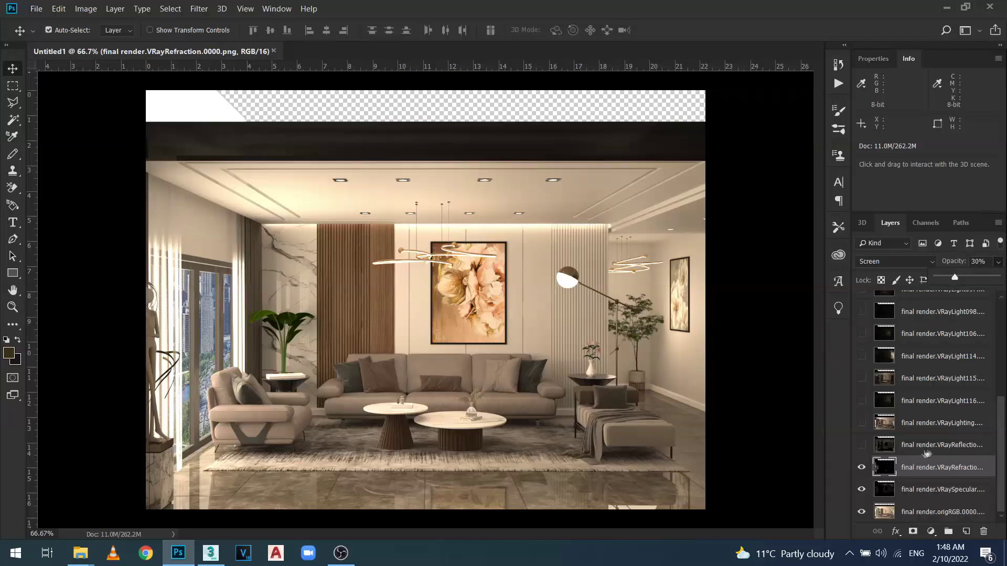
left_click(958, 449)
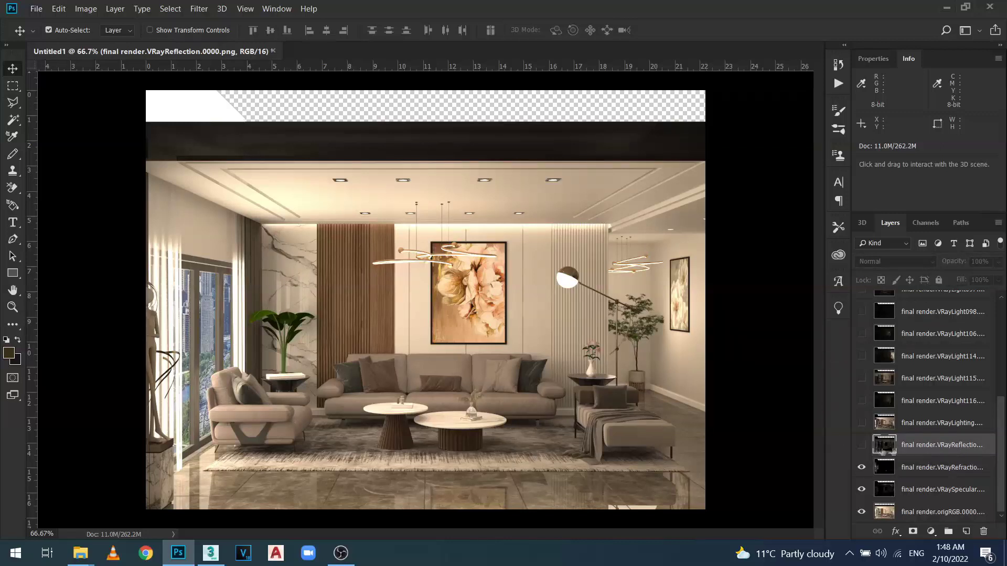
Show the VRayReflection pass, set it to Screen blending, and toggle it to compare
left_click(862, 446)
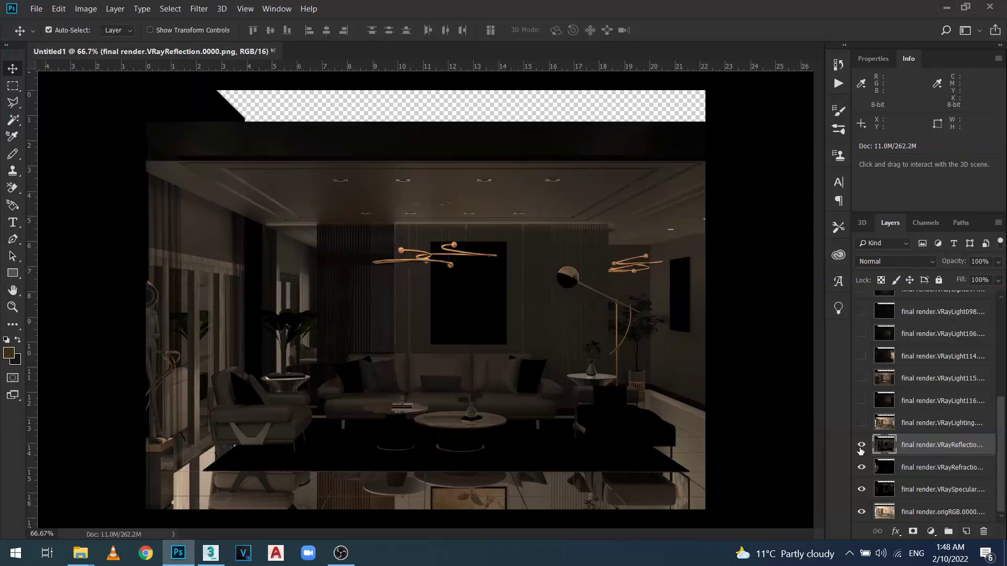
left_click(930, 263)
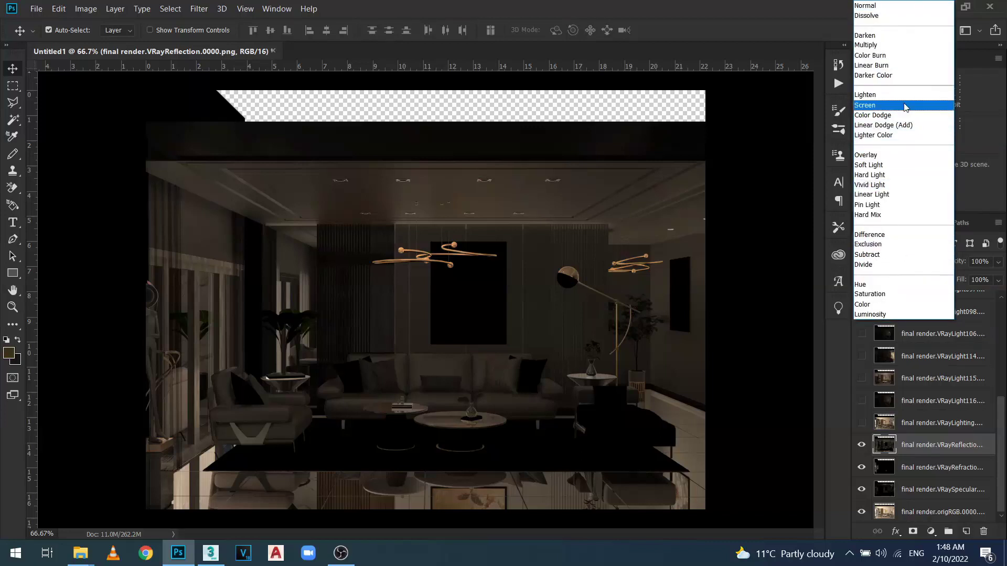
left_click(905, 105)
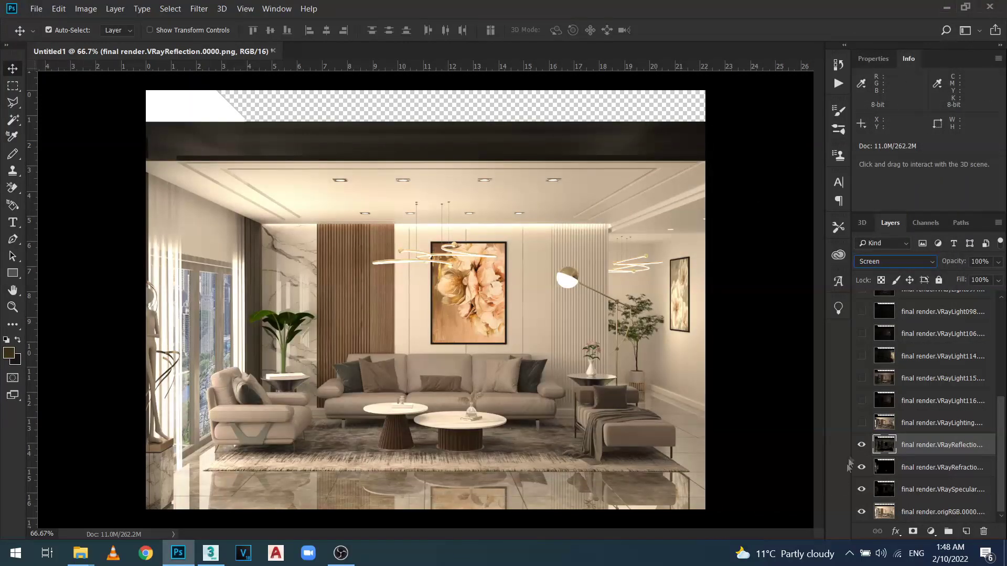
left_click(861, 446)
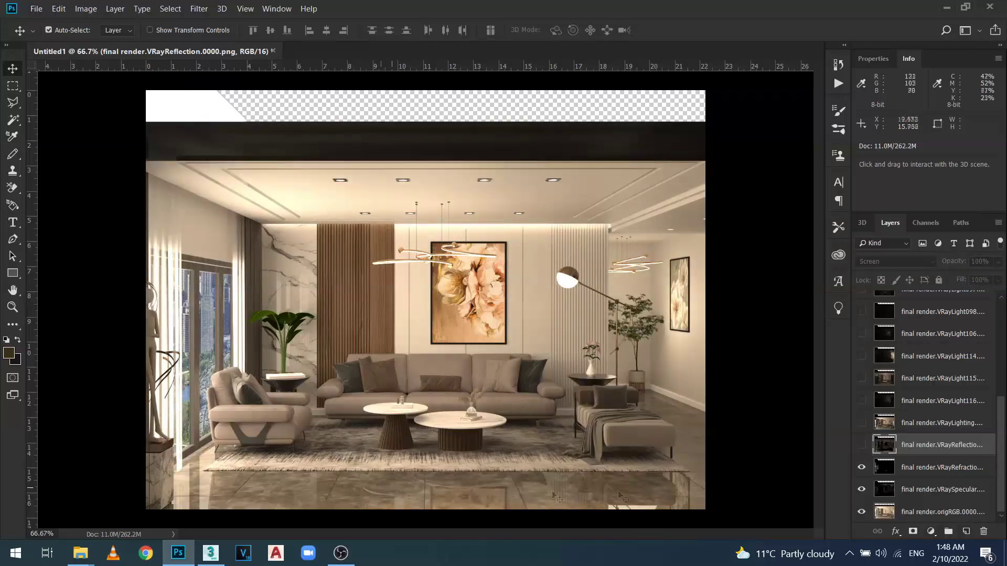
left_click(862, 446)
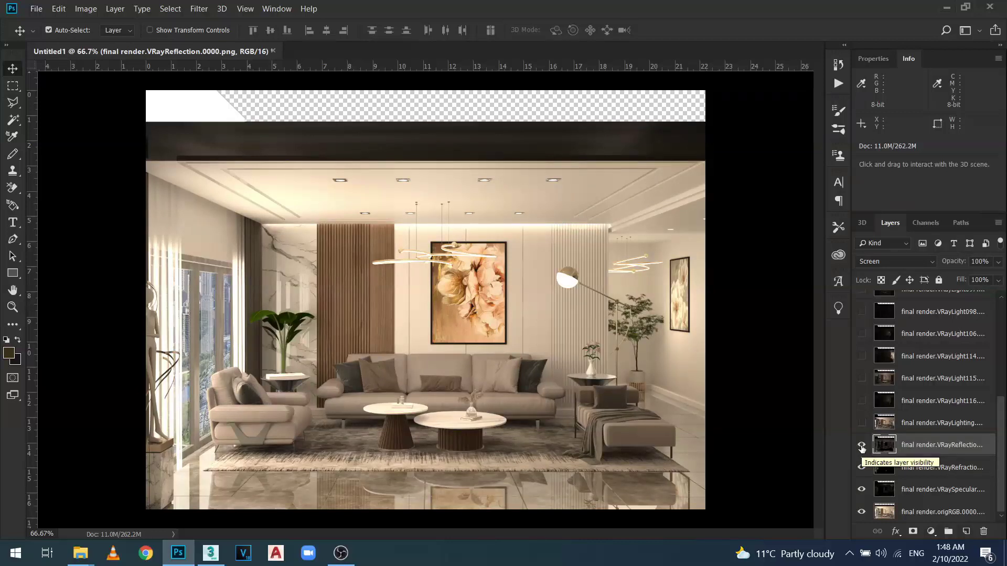
left_click(862, 446)
left_click(861, 447)
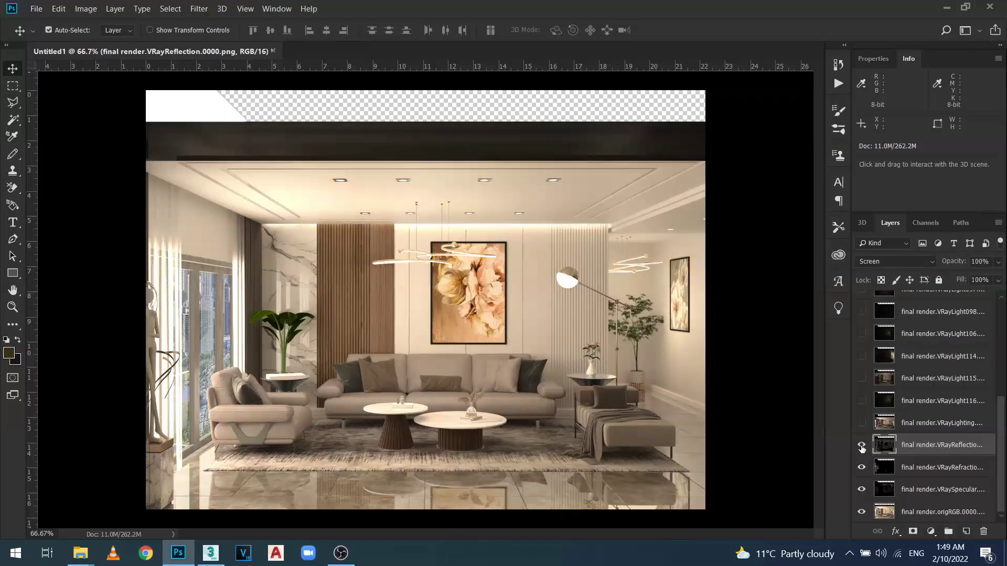
left_click(862, 446)
left_click(862, 447)
Lower the reflection layer's opacity to about 50% and compare it on and off
left_click(1000, 263)
left_click_drag(996, 279, 965, 279)
left_click(982, 266)
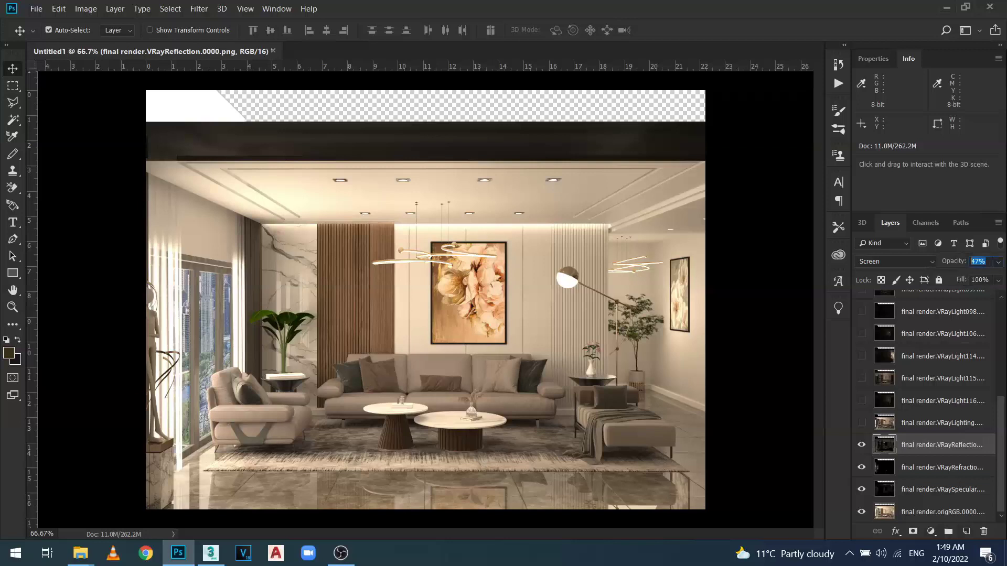
key("5")
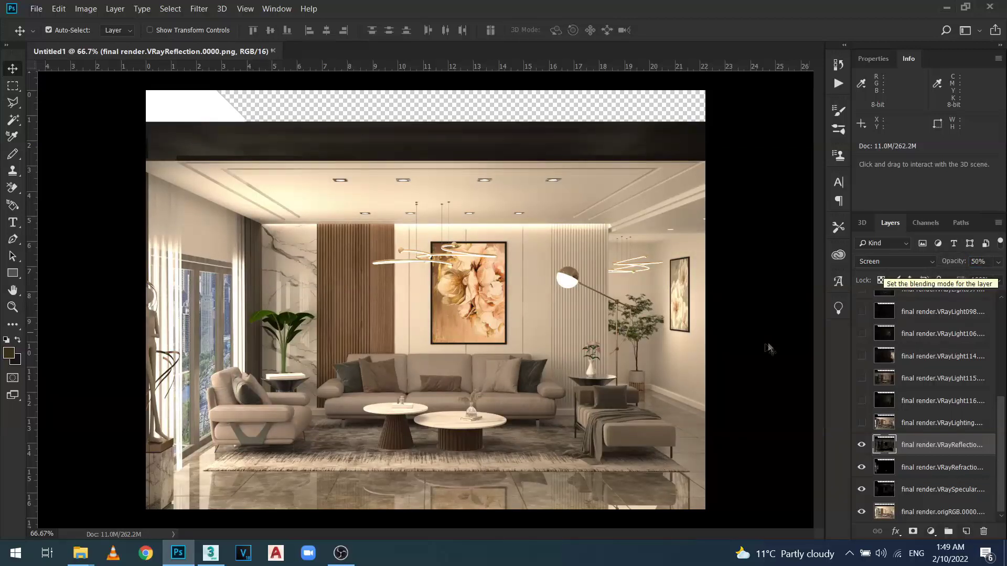
left_click(862, 446)
left_click(862, 446)
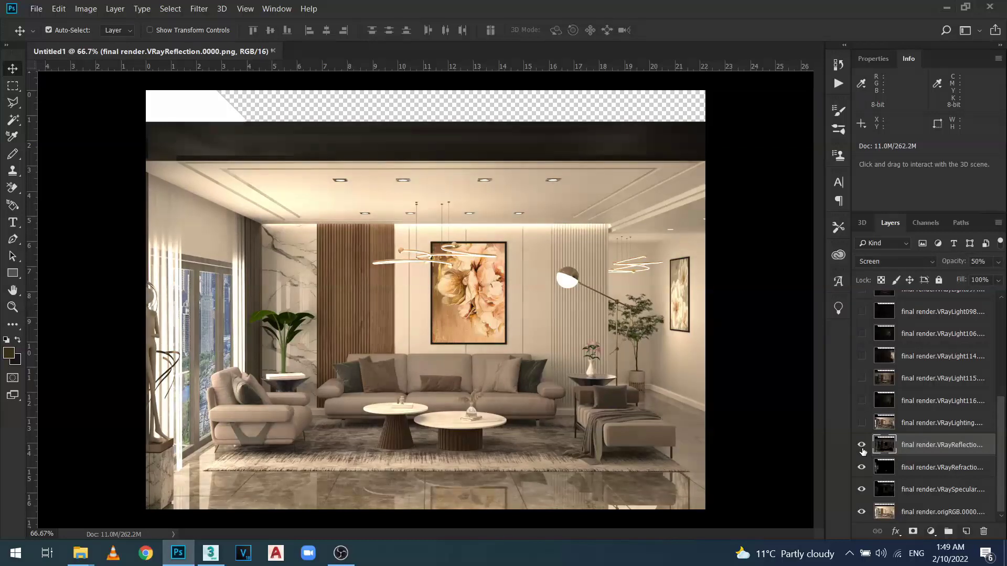
left_click(863, 450)
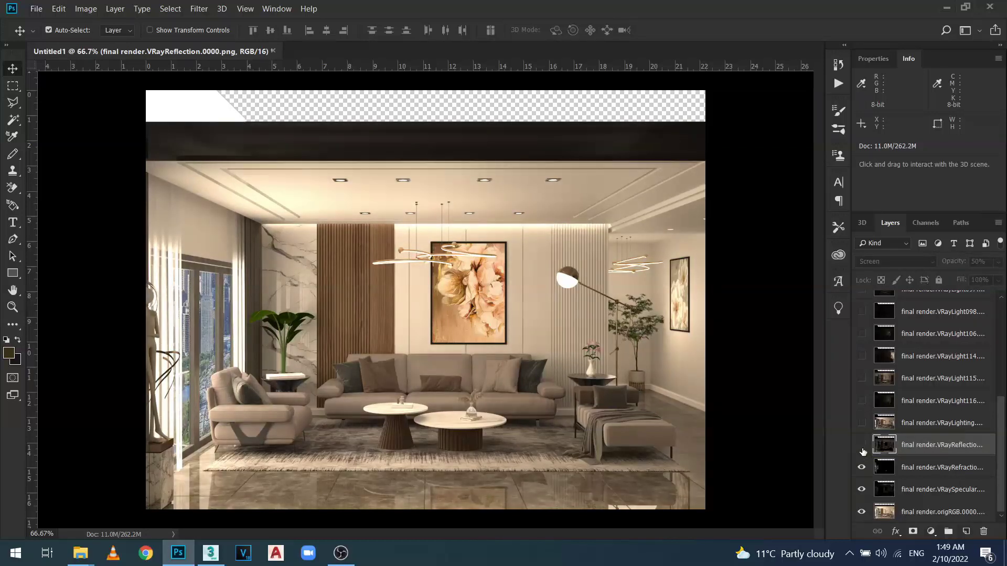
left_click(862, 450)
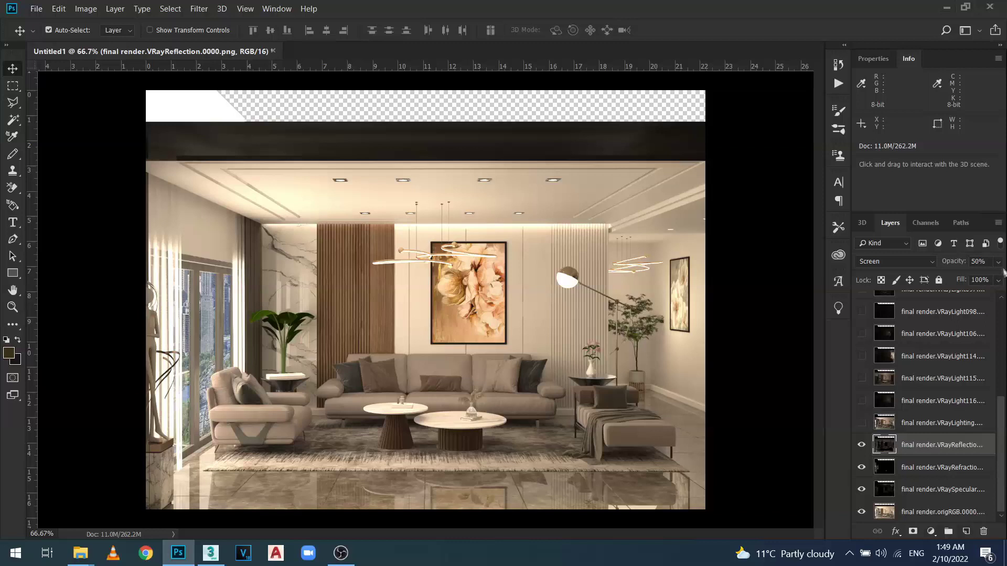
Try 40% opacity, then settle the reflection layer at 30% and compare
type("40")
left_click(863, 447)
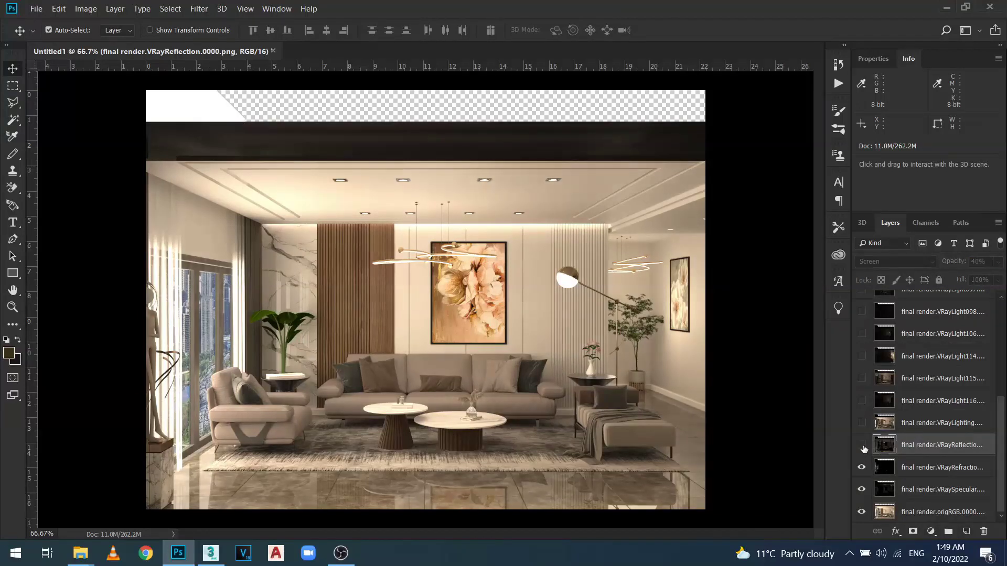
left_click(863, 447)
left_click(862, 446)
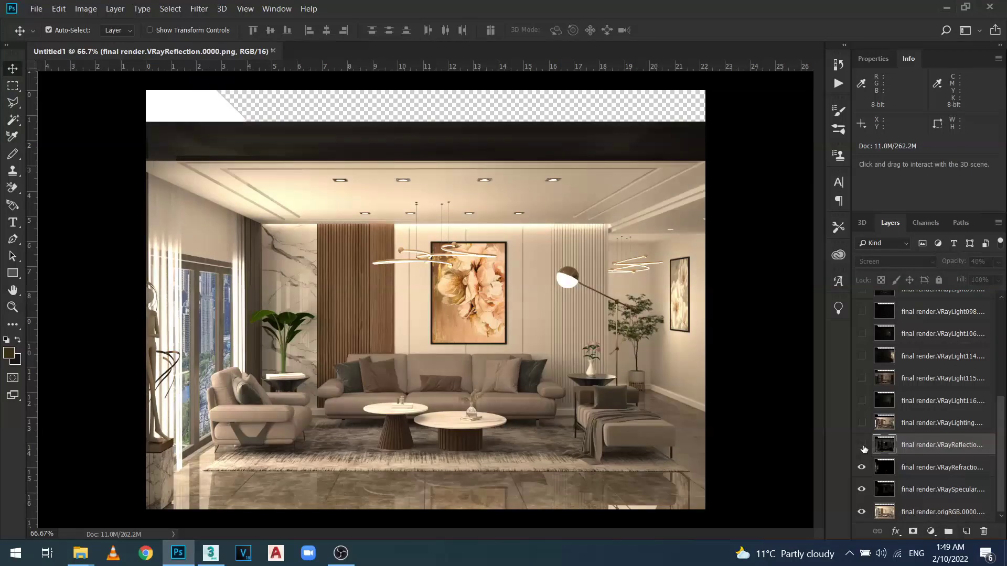
left_click(863, 447)
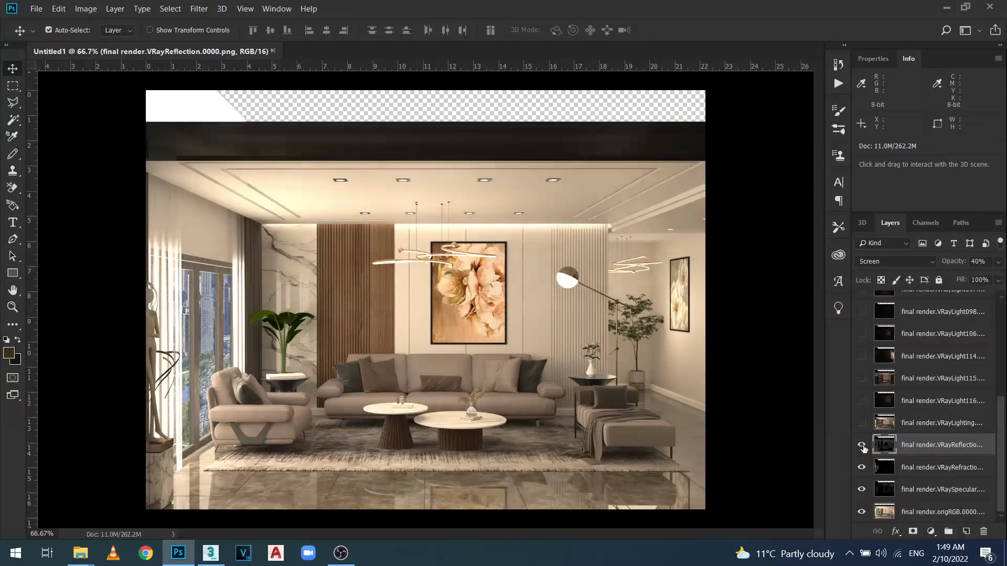
left_click(990, 261)
type("30")
key("Return")
left_click(862, 445)
left_click(863, 447)
Show the VRayLighting layer and switch its blend mode to Screen
left_click(940, 426)
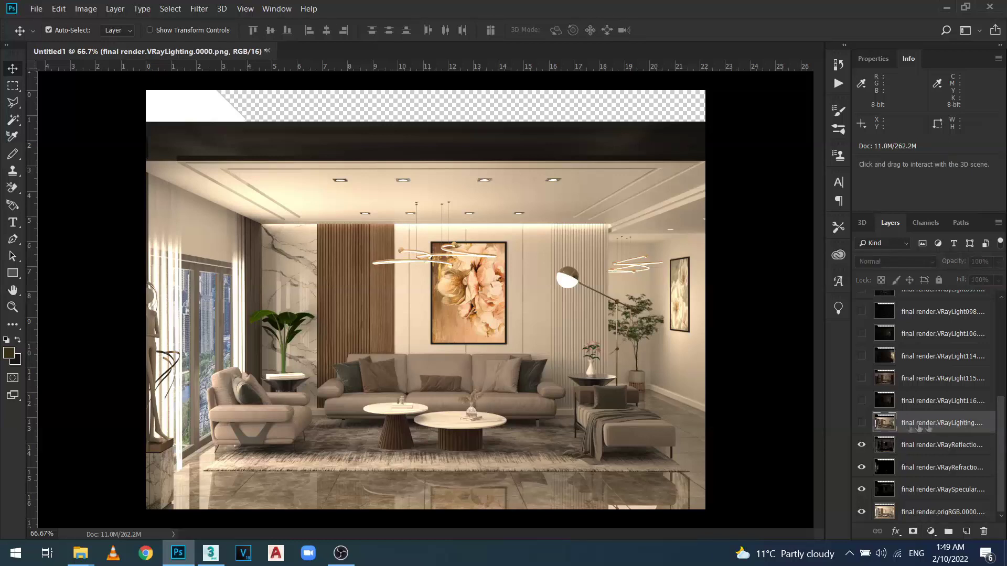
left_click(862, 423)
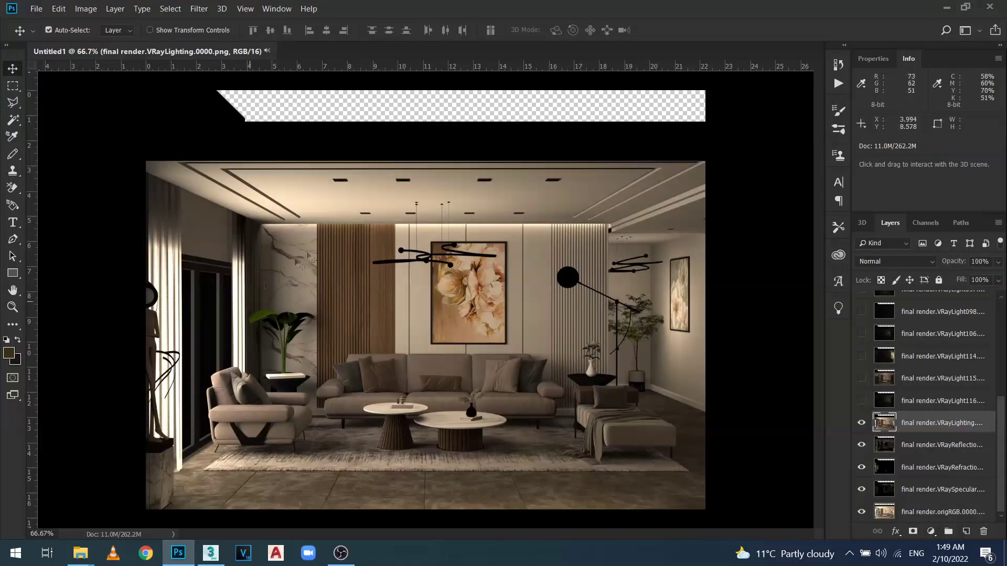
left_click(895, 261)
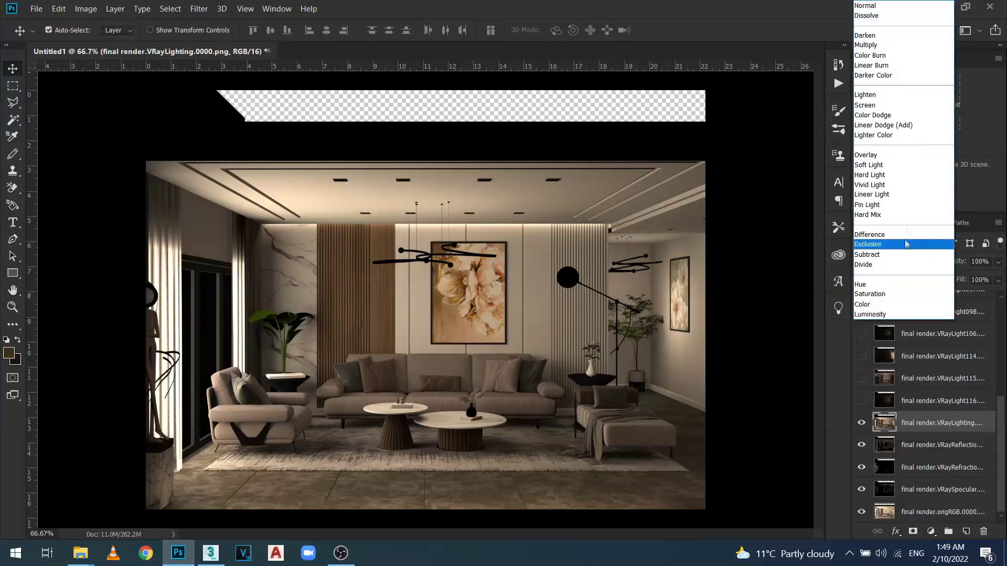
left_click(912, 108)
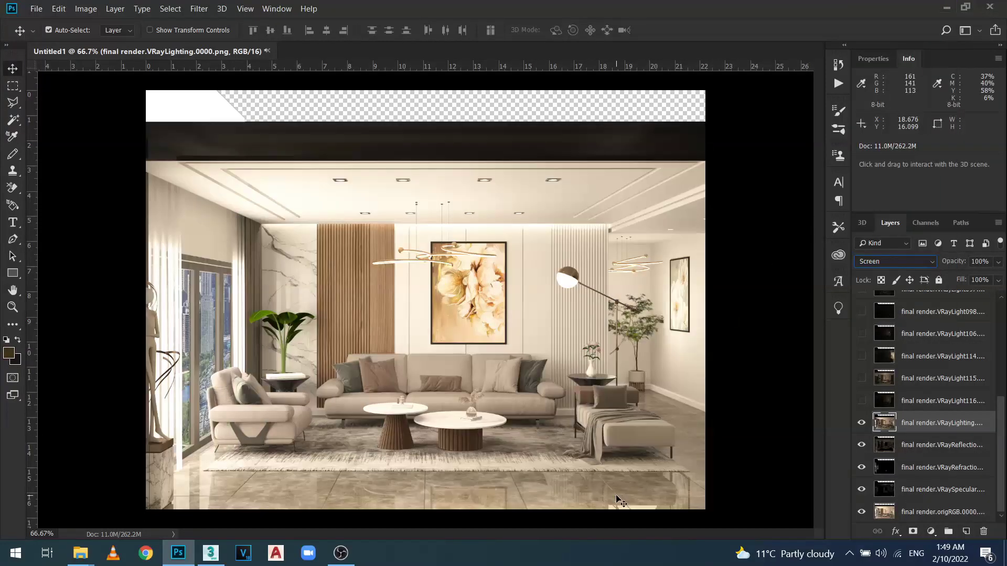
left_click(862, 424)
left_click(862, 424)
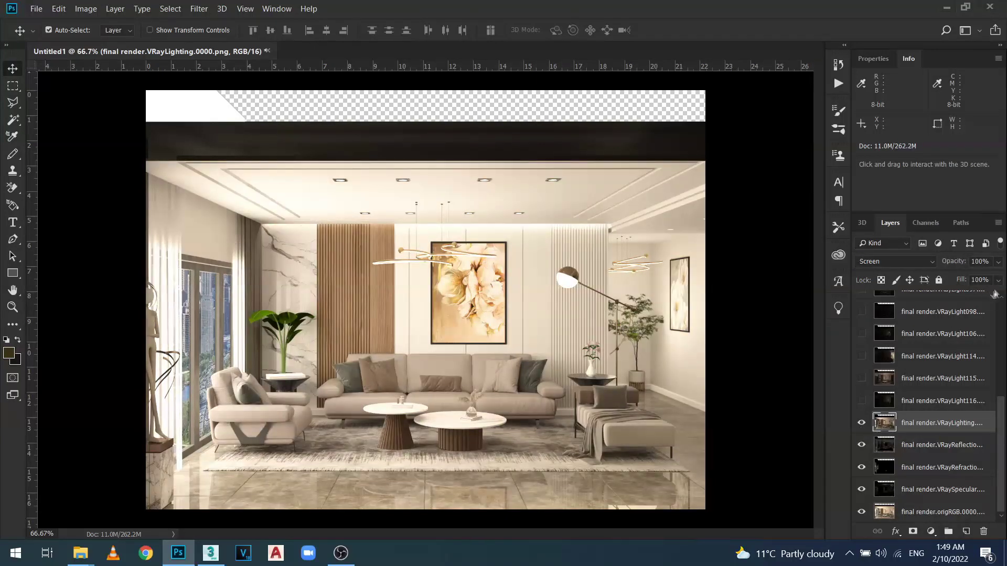
Set VRayLighting's opacity to 20%, toggling the layer to compare
left_click(980, 262)
type("50")
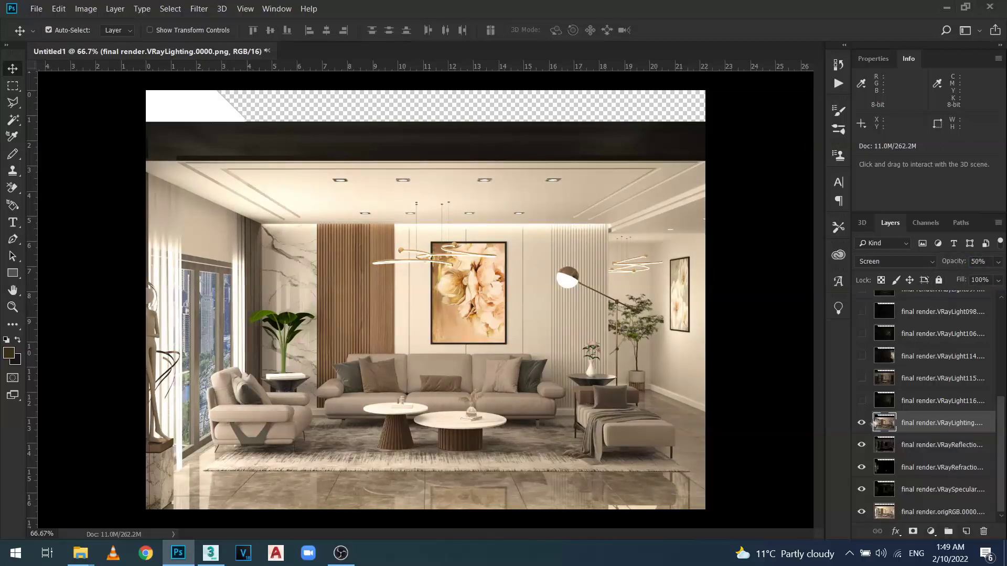
left_click(862, 423)
left_click(862, 423)
left_click(862, 423)
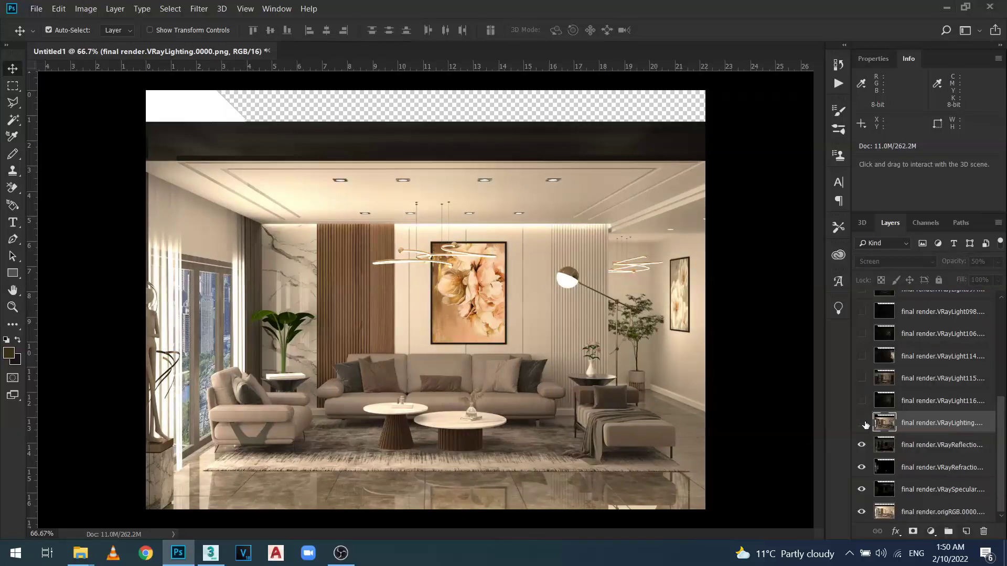
left_click(862, 423)
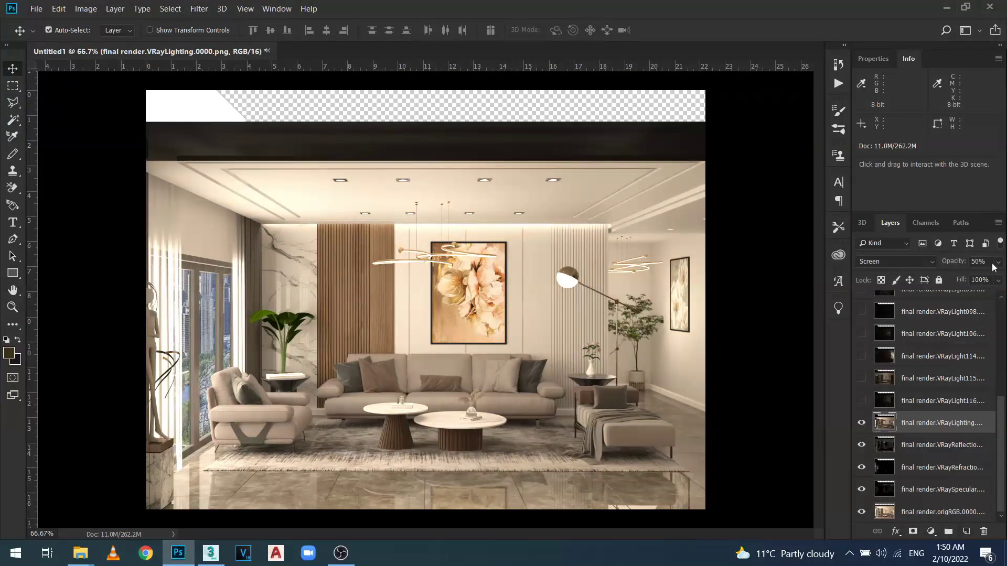
key("2")
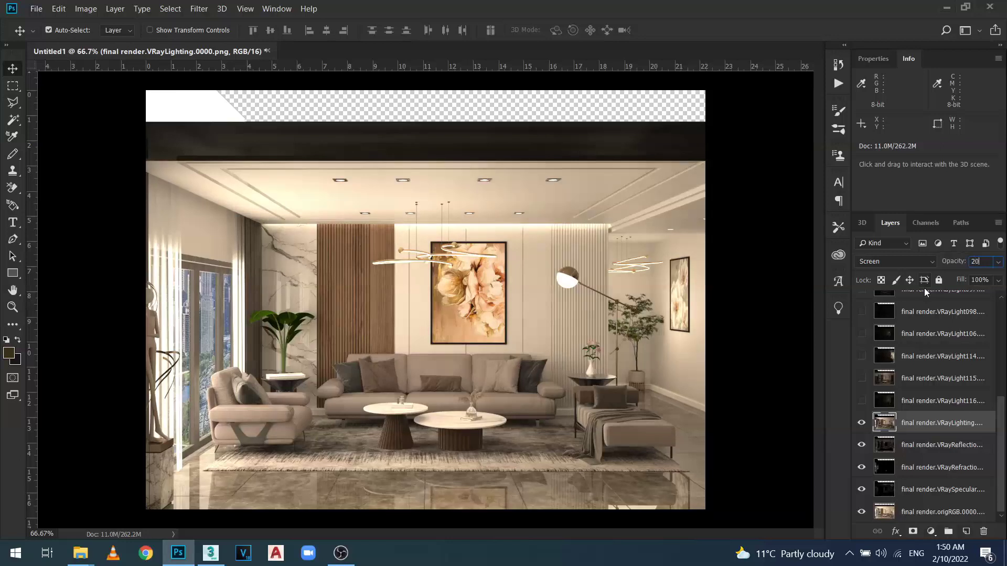
Compare the render with and without VRayLighting, then turn on VRayLight116
left_click(863, 424)
left_click(862, 425)
left_click(862, 424)
left_click(861, 425)
left_click(862, 426)
left_click(874, 401)
left_click(862, 401)
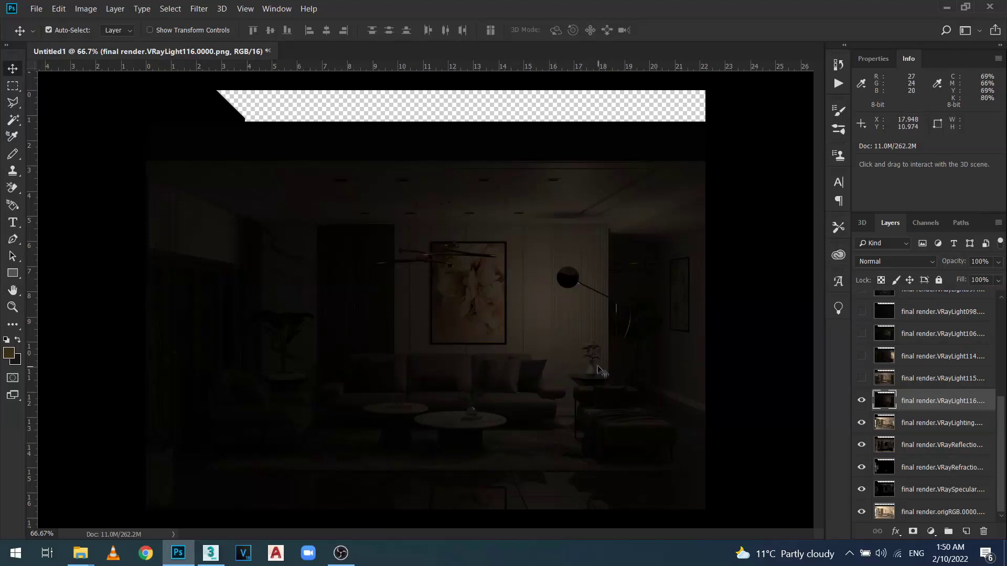
Blend VRayLight116 in Screen mode and drag its opacity down to a faint level
left_click(902, 262)
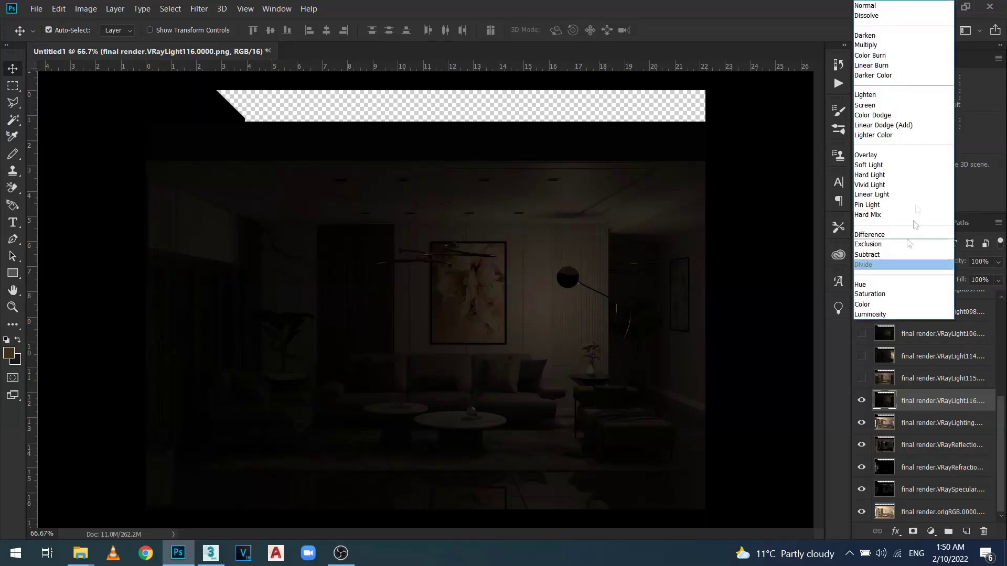
left_click(895, 108)
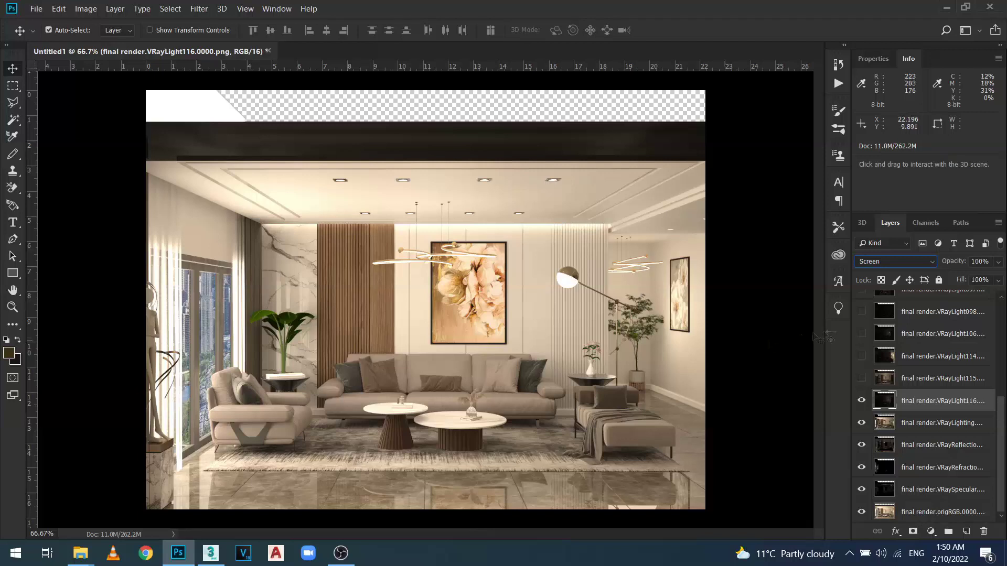
left_click(861, 402)
left_click(861, 402)
left_click(862, 402)
left_click(862, 403)
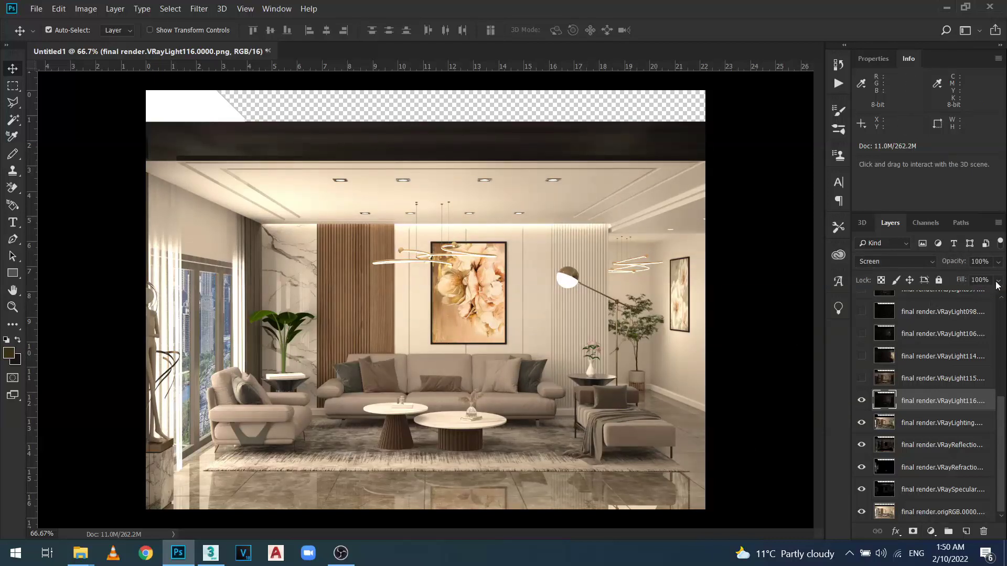
left_click(998, 261)
left_click_drag(996, 278, 940, 279)
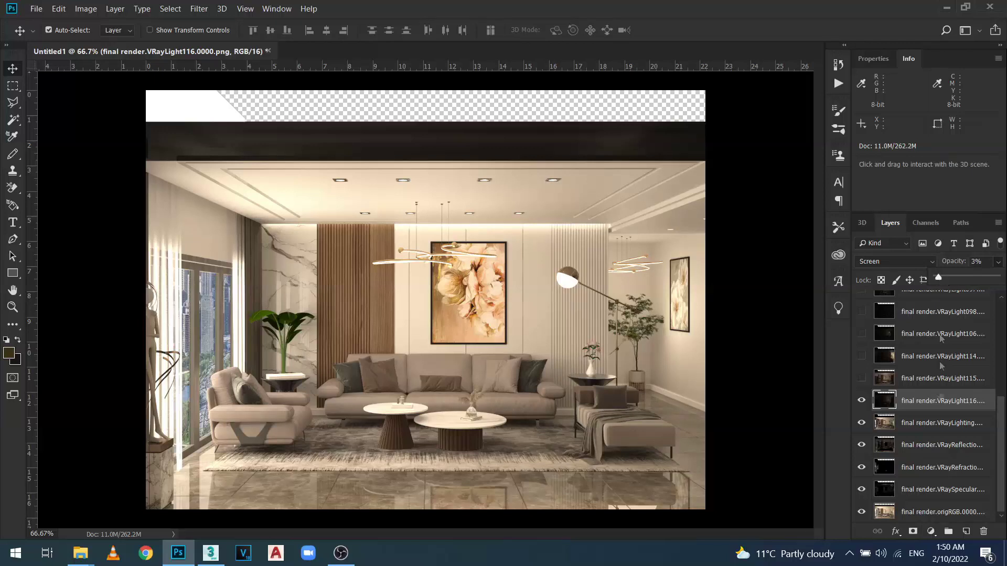
Show VRayLight115 and blend it in Screen at about 7% opacity
left_click(871, 381)
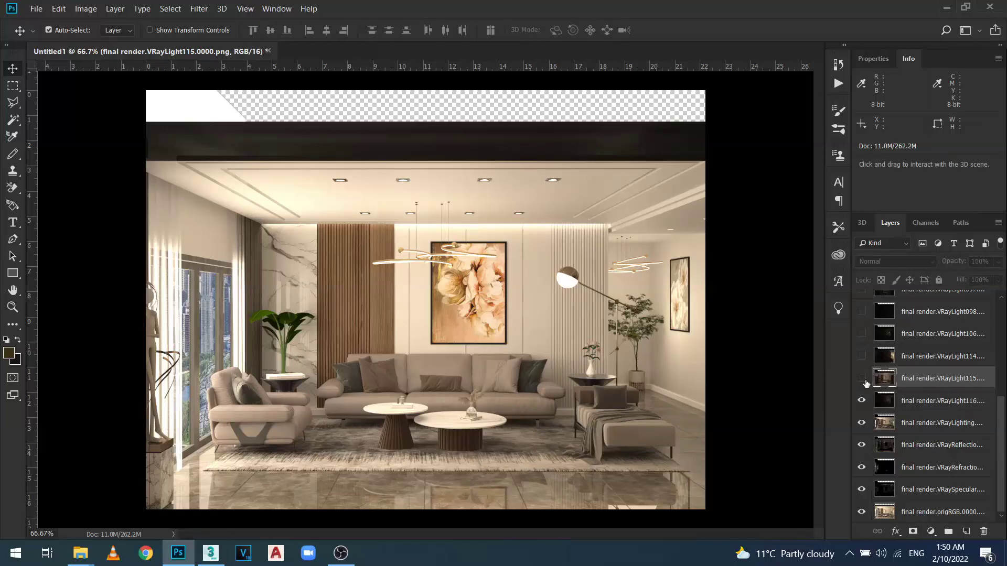
left_click(863, 380)
left_click(863, 381)
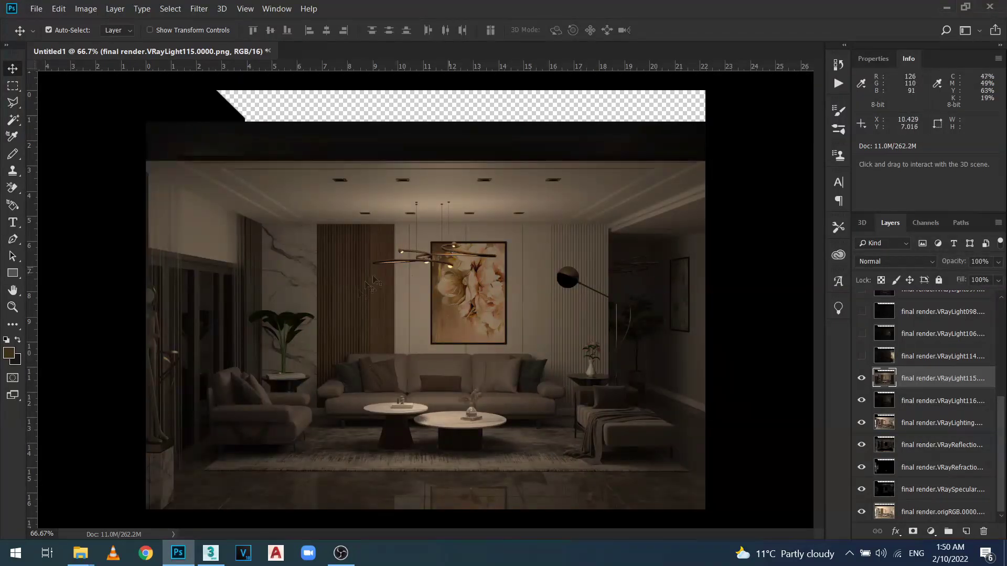
left_click(895, 261)
left_click(896, 109)
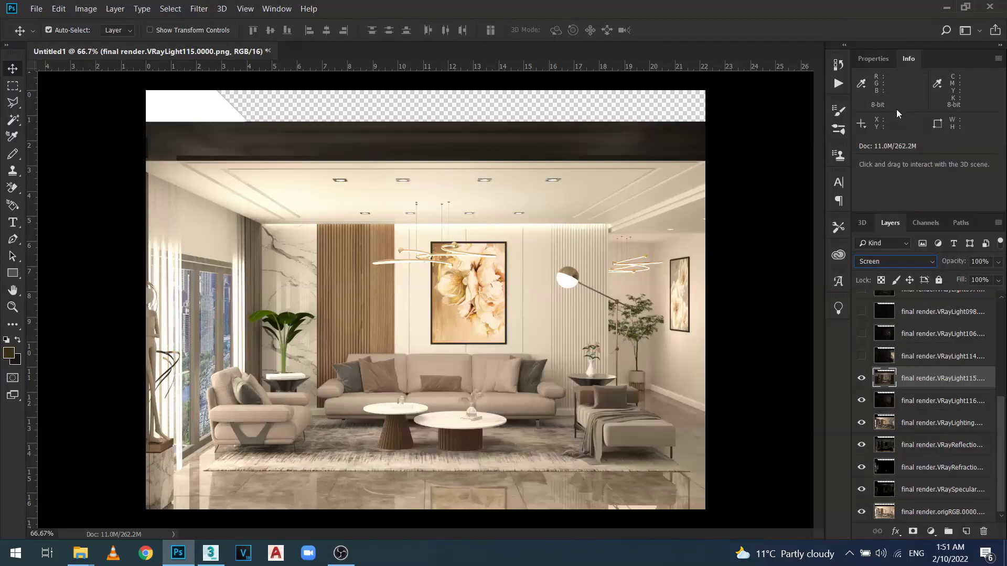
left_click(998, 262)
left_click_drag(999, 277, 941, 278)
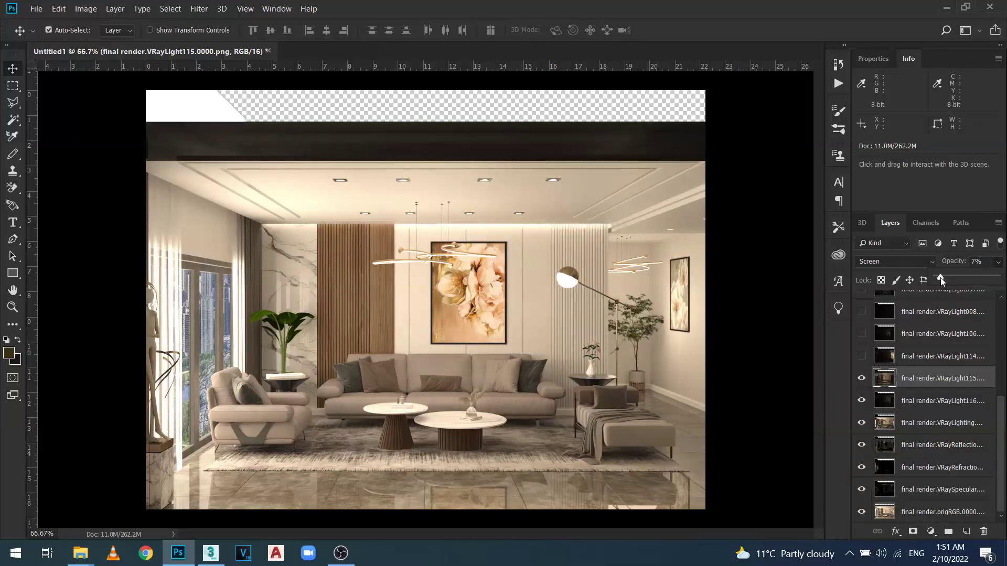
left_click(871, 359)
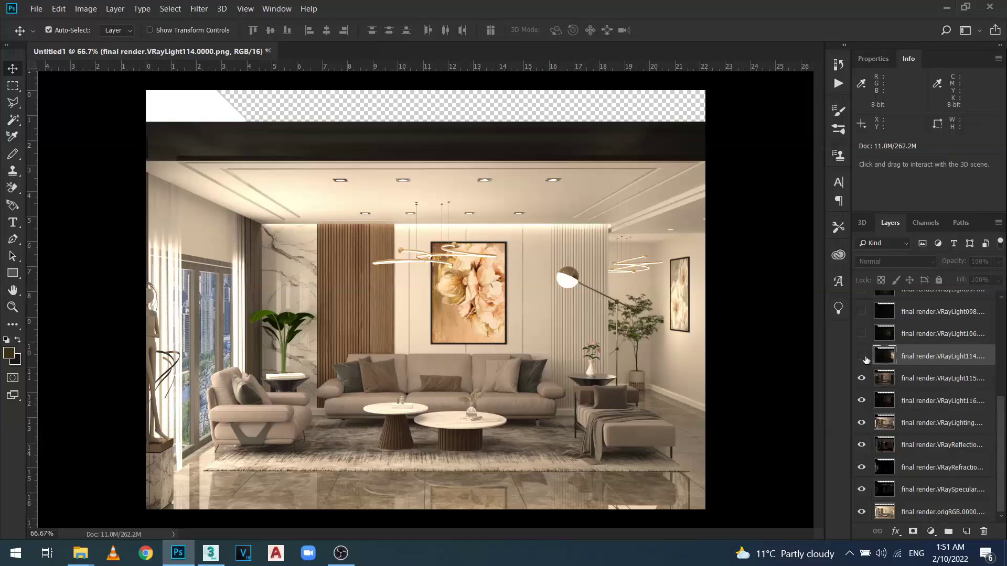
Show VRayLight114 in Screen mode, dragging its opacity down to 2%
left_click(863, 358)
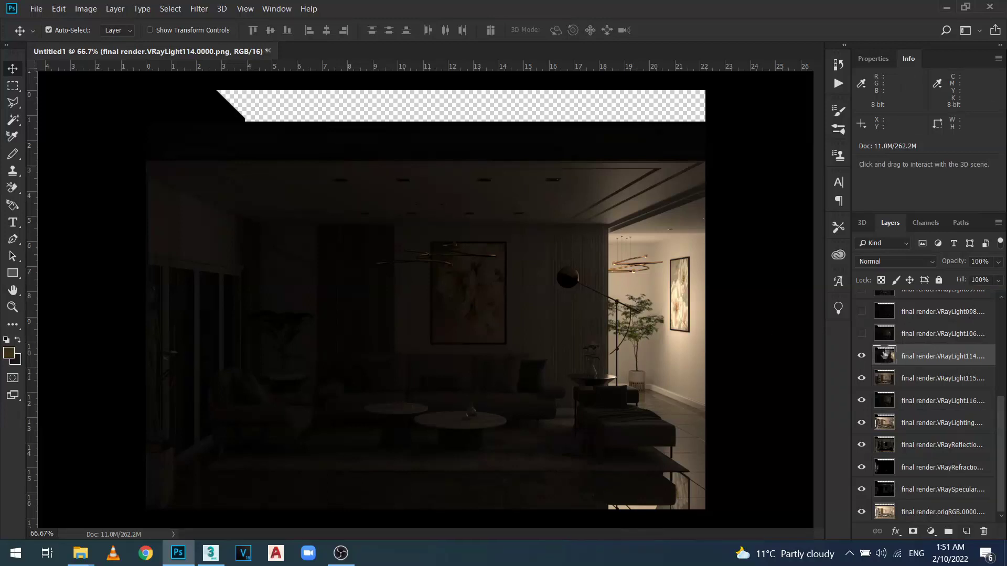
left_click(906, 263)
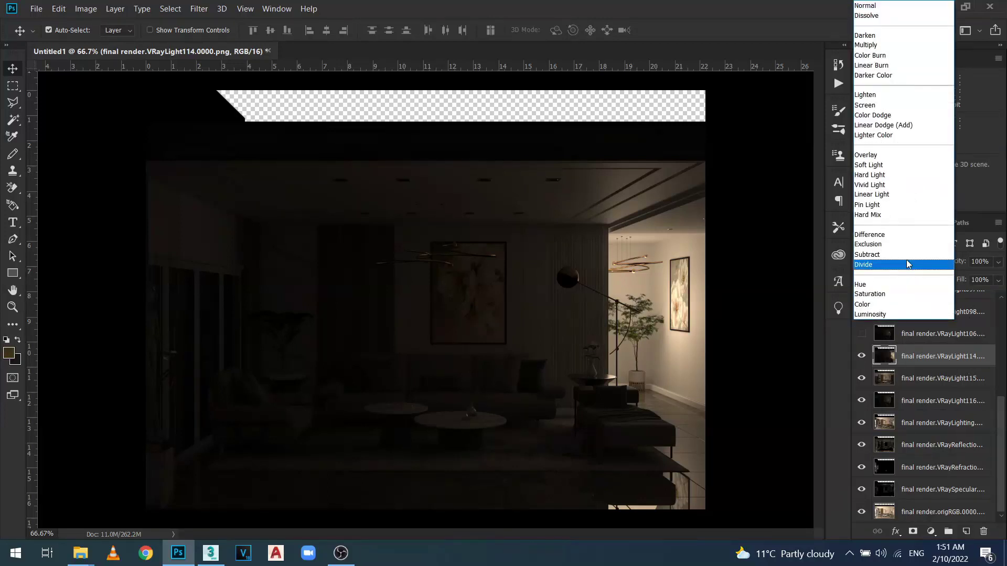
left_click(901, 107)
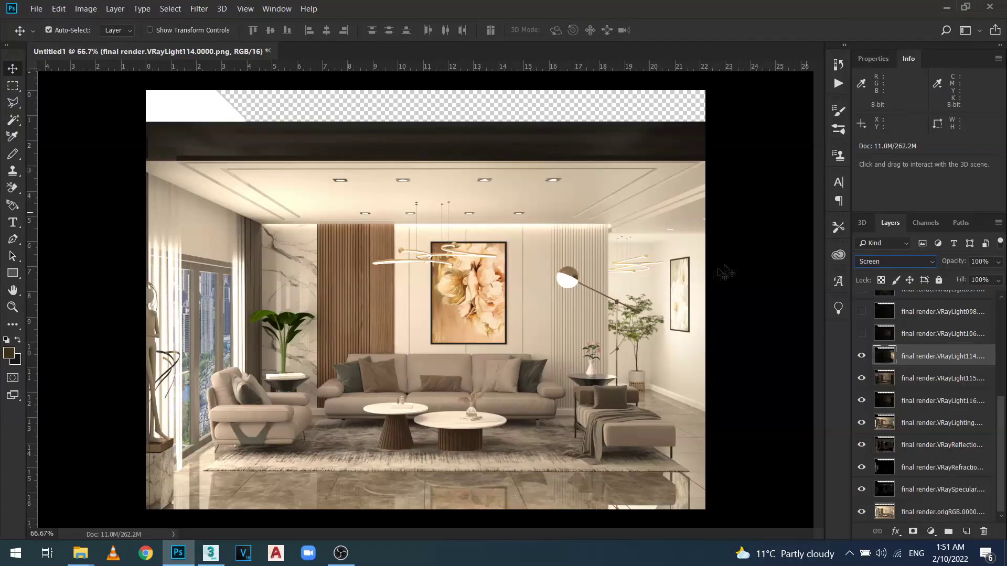
left_click(1000, 265)
left_click_drag(998, 280, 941, 279)
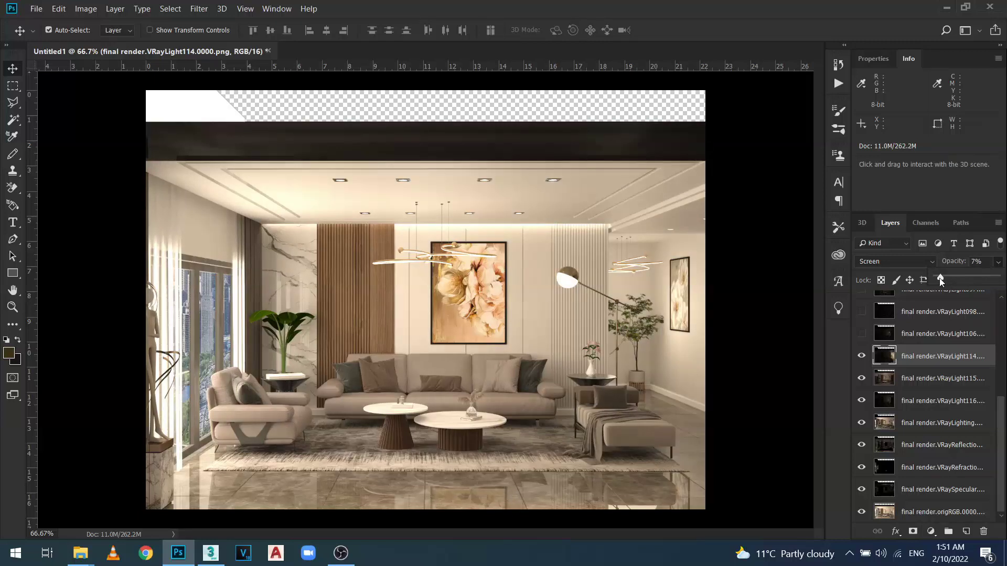
left_click_drag(941, 278, 938, 278)
Compare the render with and without VRayLight114 and raise its opacity to 46%
left_click(862, 361)
left_click(862, 358)
left_click(861, 358)
left_click(861, 358)
left_click(861, 359)
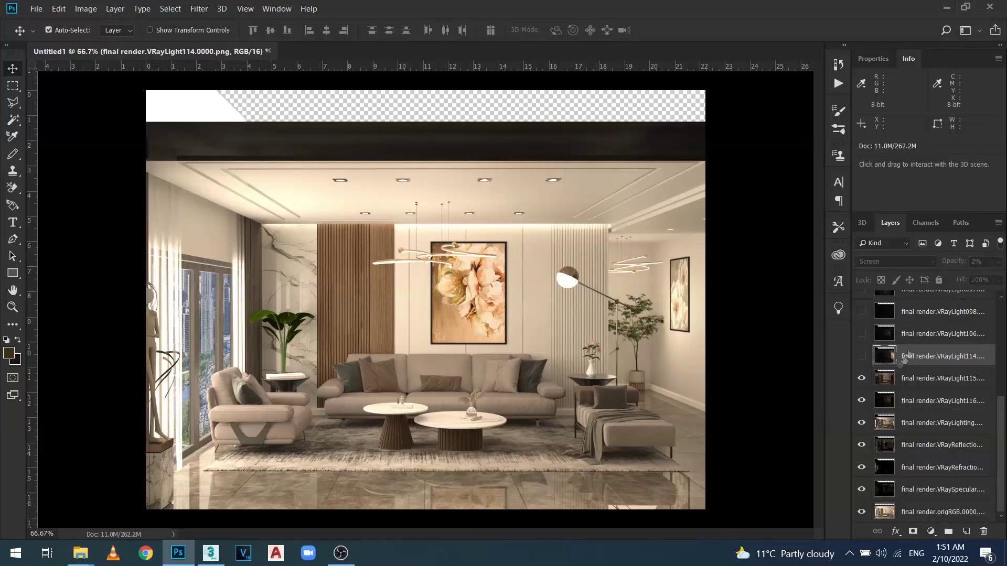
left_click(864, 358)
left_click(998, 262)
left_click_drag(938, 279, 964, 279)
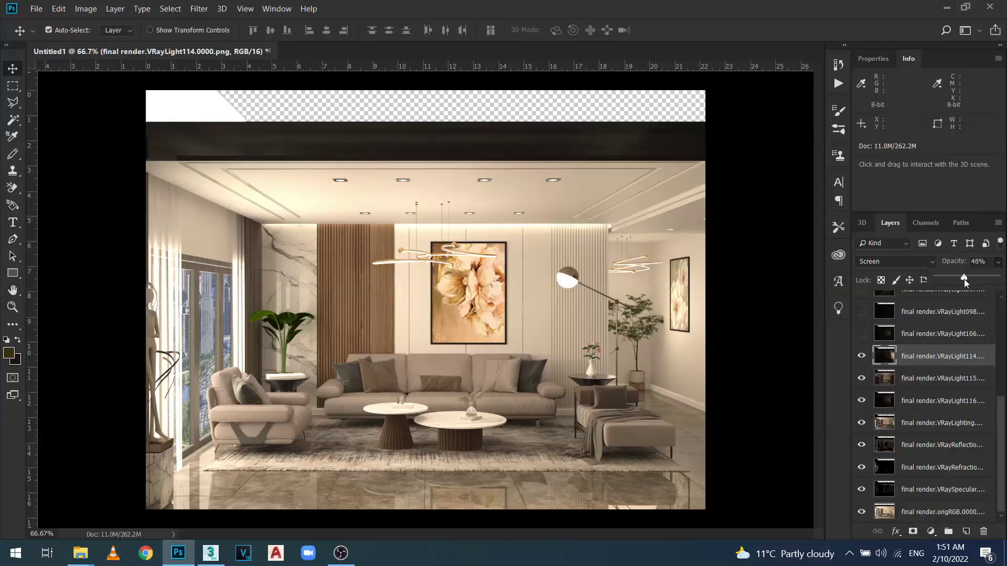
Set VRayLight114's opacity to exactly 10% and keep the layer visible
left_click(863, 357)
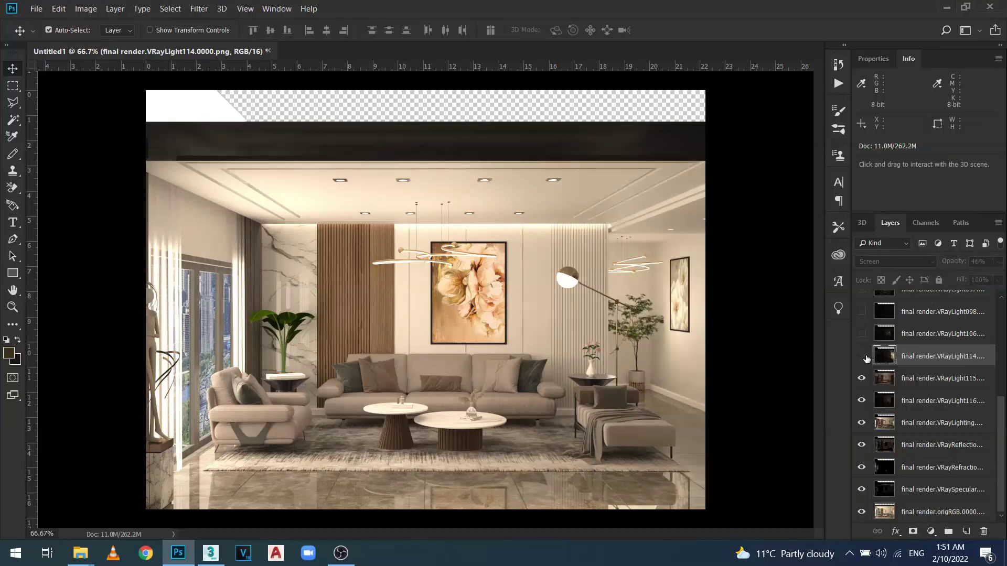
left_click(863, 357)
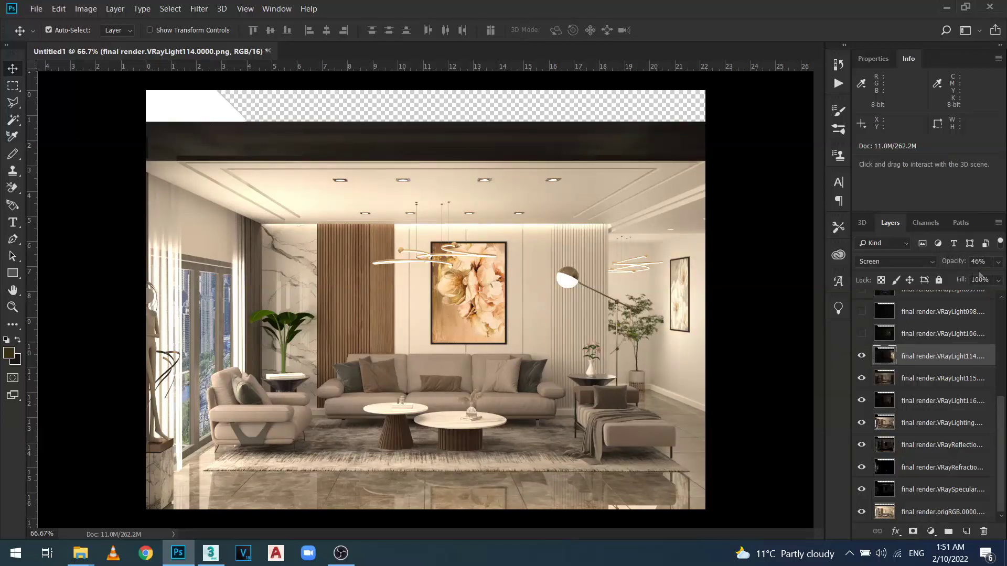
left_click(998, 262)
type("10")
key("Return")
left_click(862, 356)
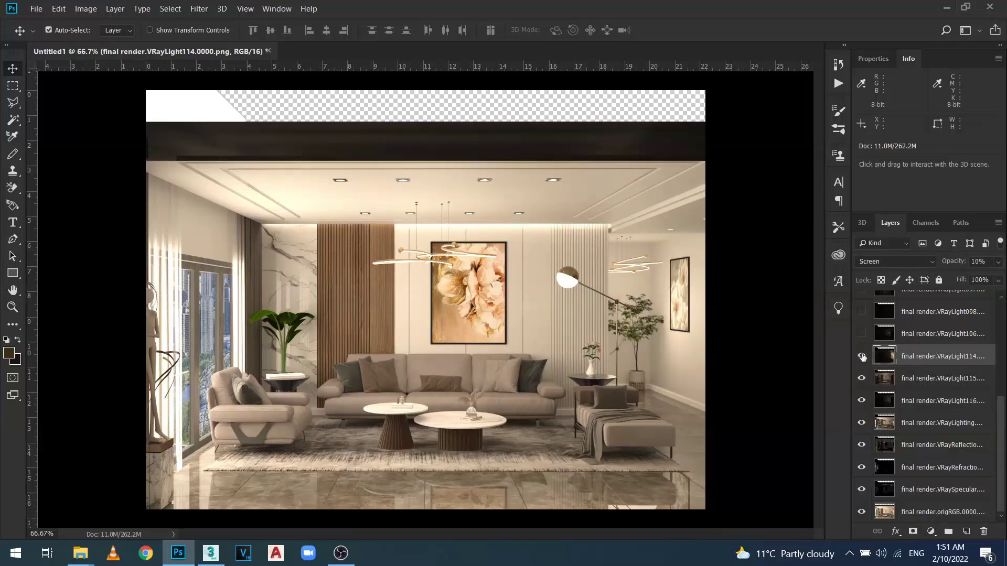
Show VRayLight106 in Screen mode with a lowered opacity
left_click(951, 334)
left_click(862, 335)
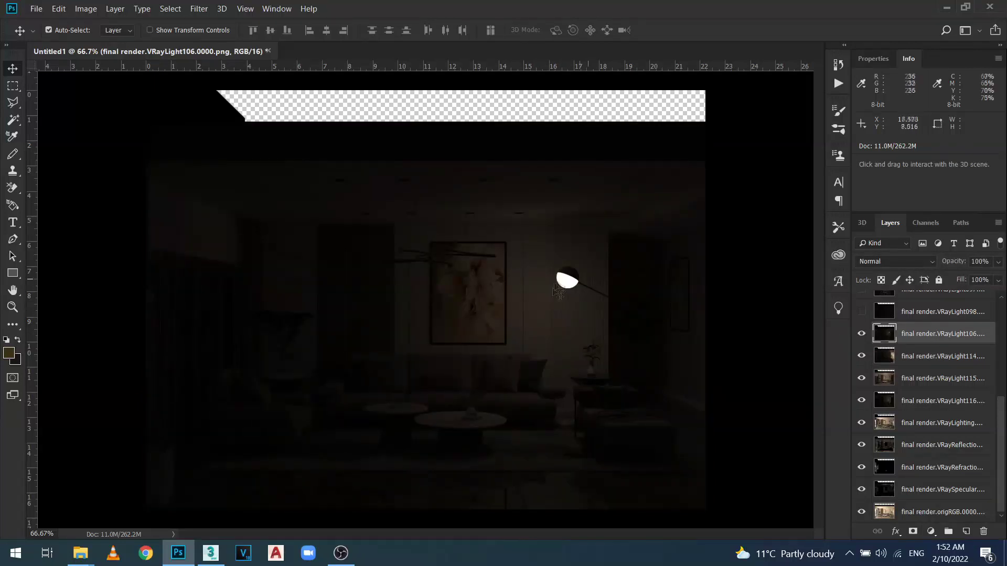
left_click(933, 262)
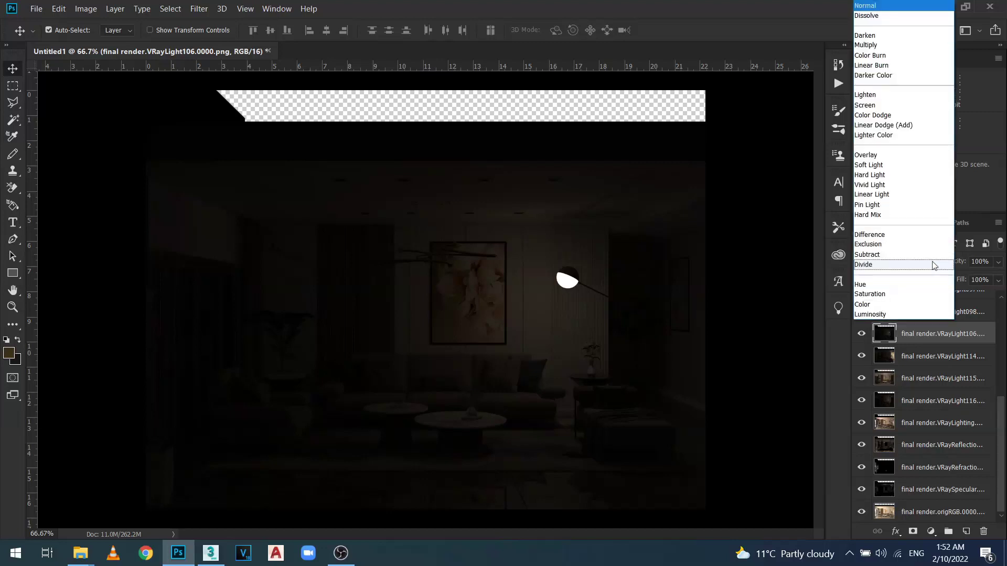
left_click(897, 109)
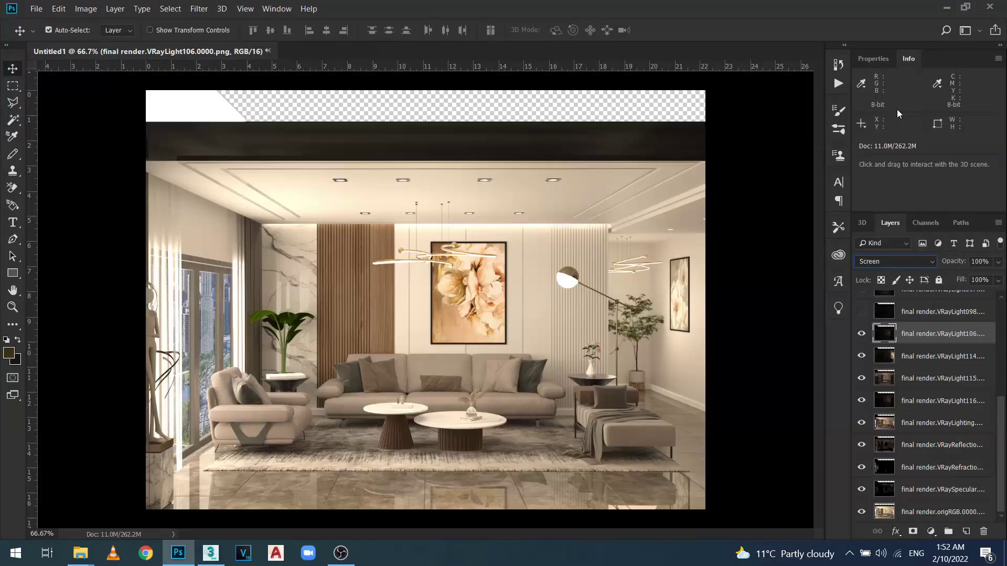
left_click(999, 263)
mouse_move(996, 278)
left_mouse_down()
mouse_move(923, 283)
mouse_move(960, 279)
left_mouse_up()
left_click(982, 263)
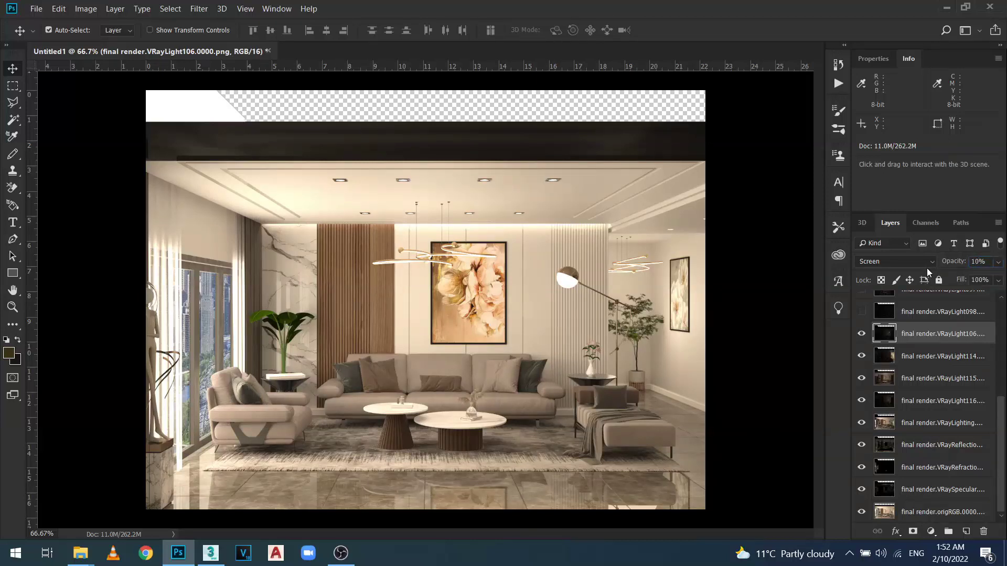
Compare VRayLight106 on and off and set its opacity to 20%
left_click(862, 334)
left_click(861, 334)
left_click(862, 334)
left_click(861, 334)
key("2")
left_click(862, 334)
left_click(862, 334)
Scroll the Layers panel and turn on the VRayLight098 layer
left_click_drag(1003, 411, 1003, 362)
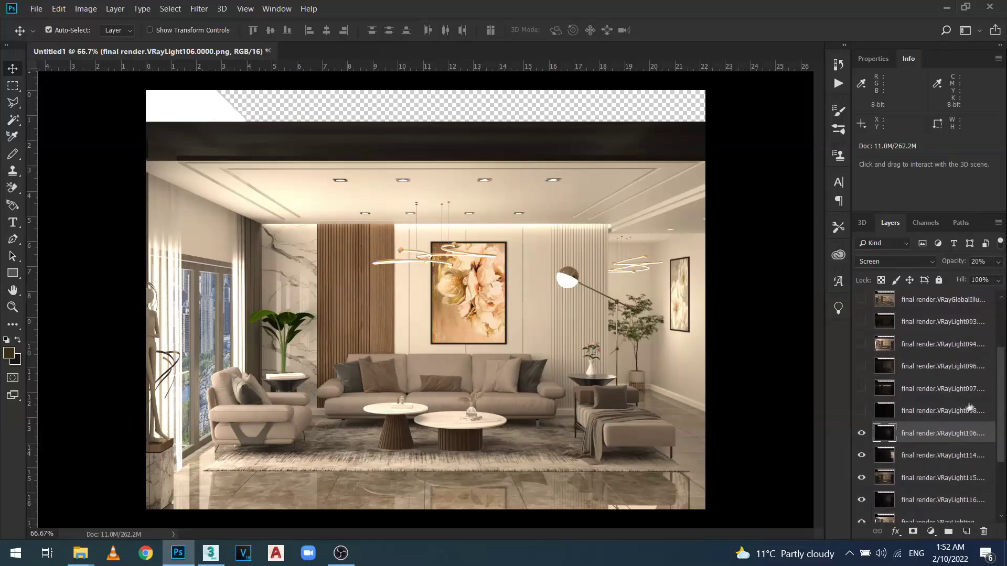
left_click(915, 414)
left_click(862, 411)
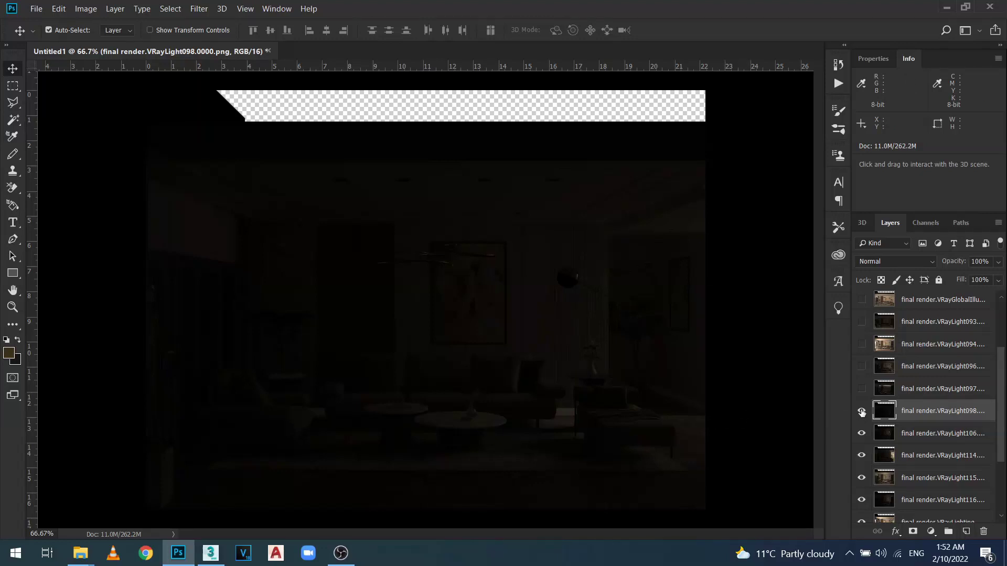
Switch VRayLight098 to Screen, compare it on and off, and set opacity to 50%
left_click(892, 261)
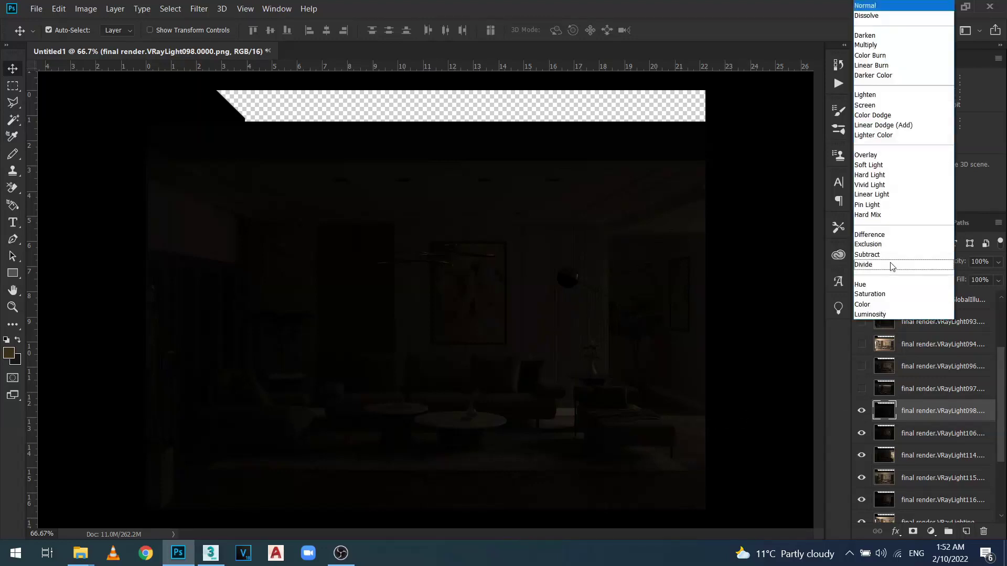
left_click(891, 105)
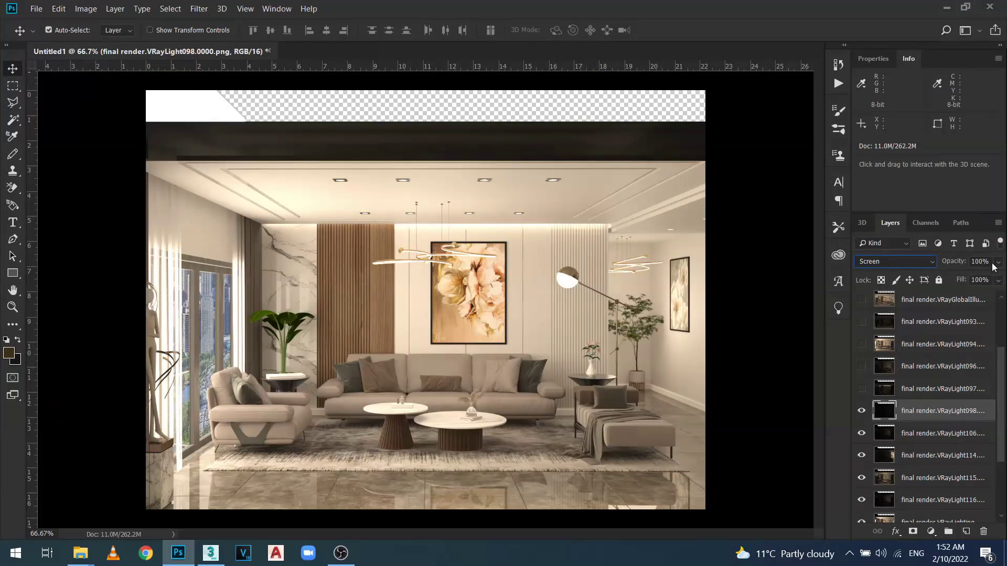
left_click(861, 411)
left_click(862, 412)
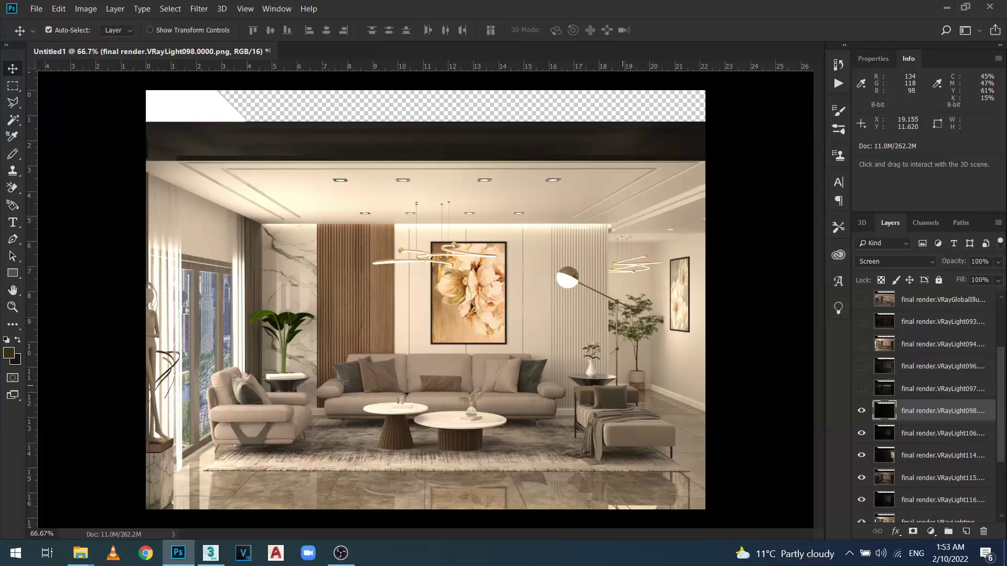
left_click(862, 414)
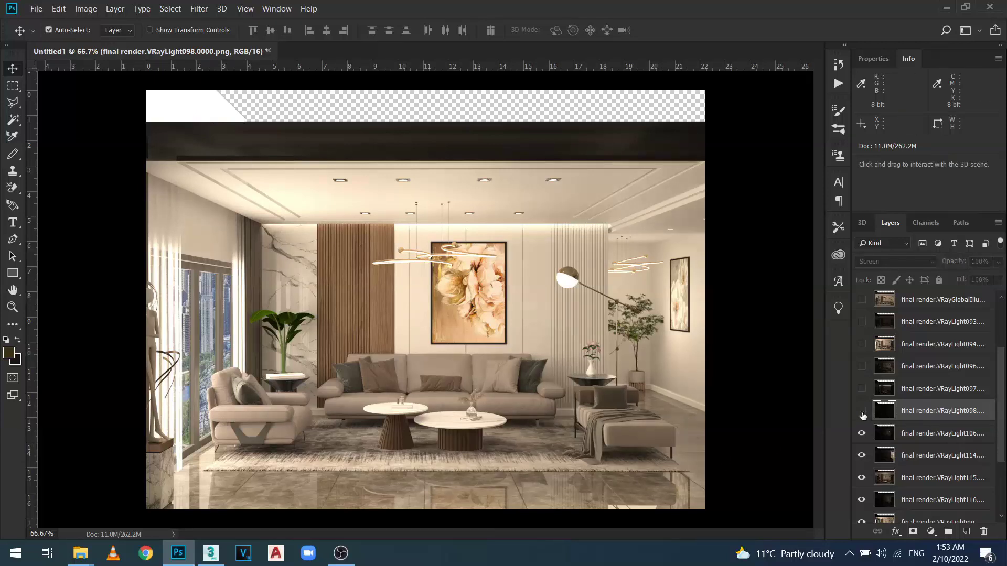
left_click(862, 414)
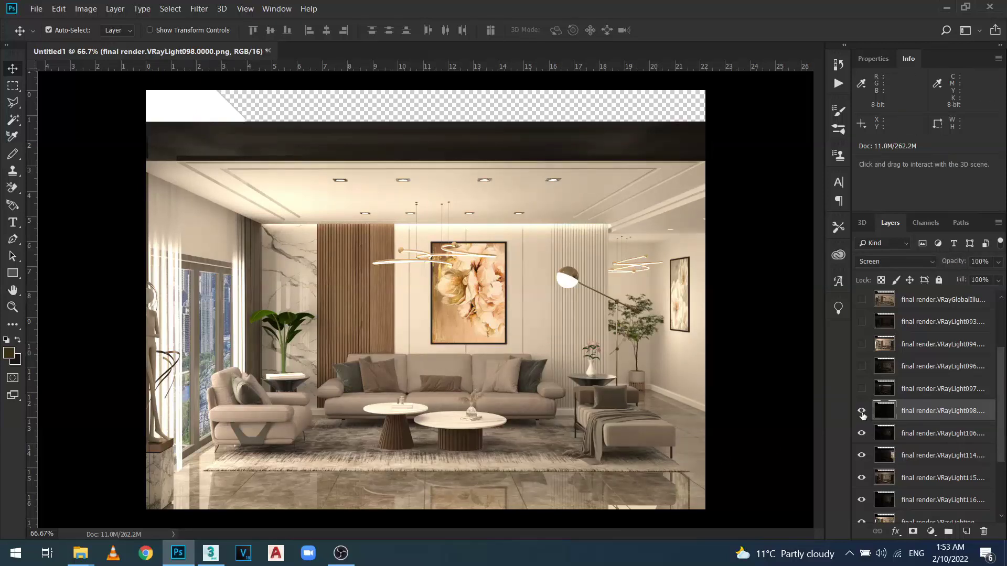
left_click(999, 262)
left_click_drag(996, 280, 966, 278)
left_click(981, 262)
type("50")
key("Return")
Show VRayLight097, set it to Screen at 37% opacity, then hide it
left_click(956, 393)
left_click(862, 390)
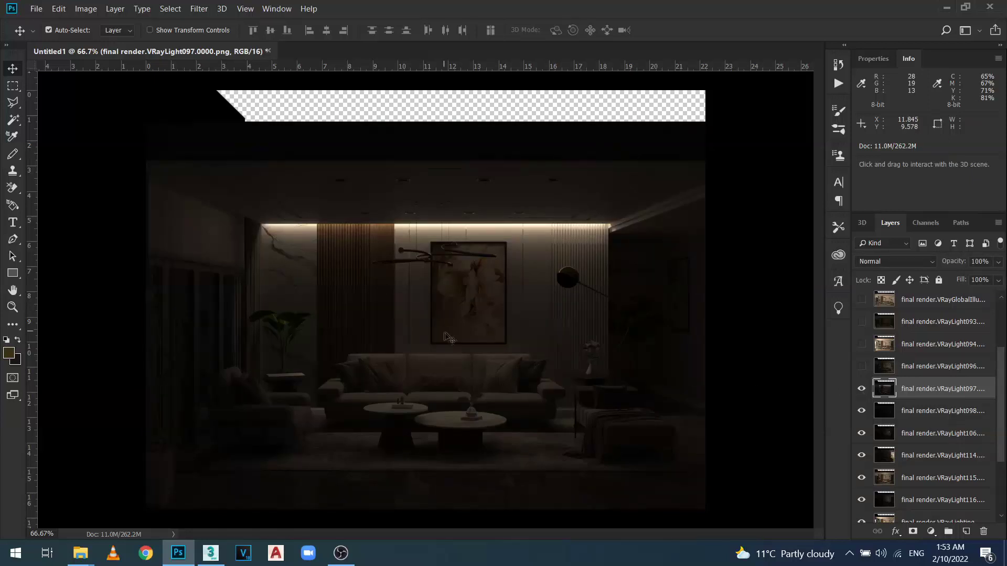
left_click(880, 261)
left_click(892, 106)
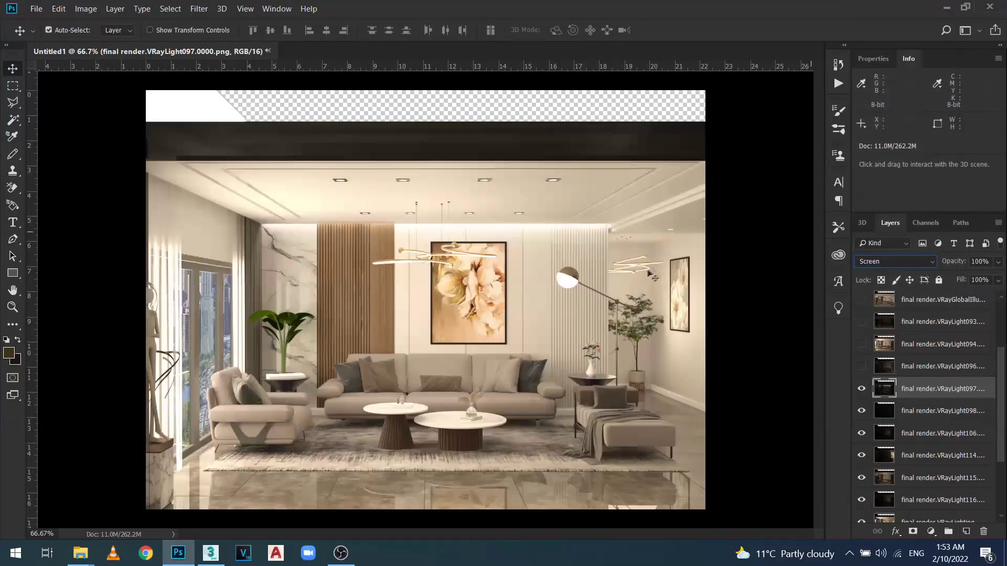
left_click(998, 265)
left_click_drag(997, 279, 937, 279)
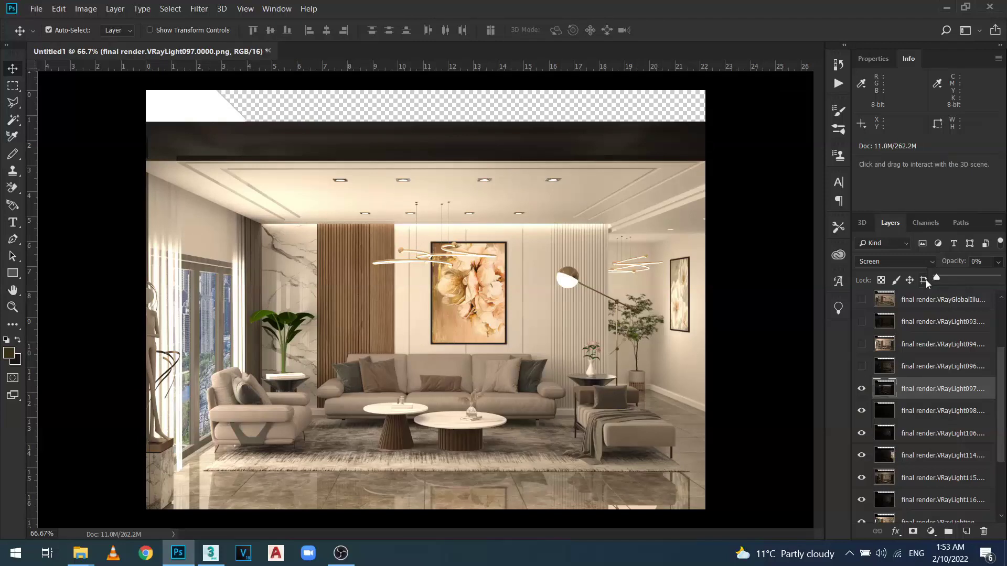
left_click(862, 390)
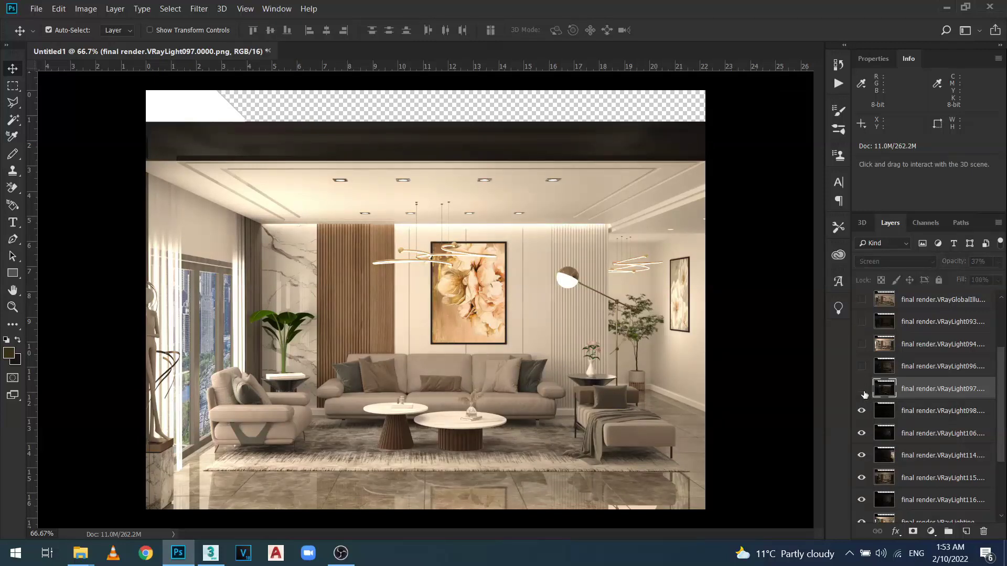
left_click(924, 367)
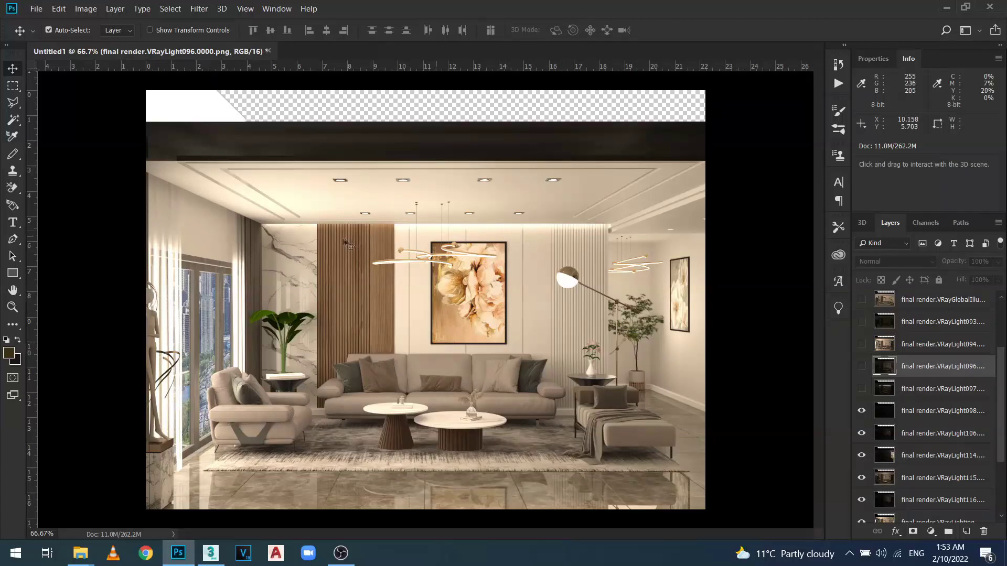
Show VRayLight096 in Screen mode at 10% opacity, toggling it to compare
left_click(862, 366)
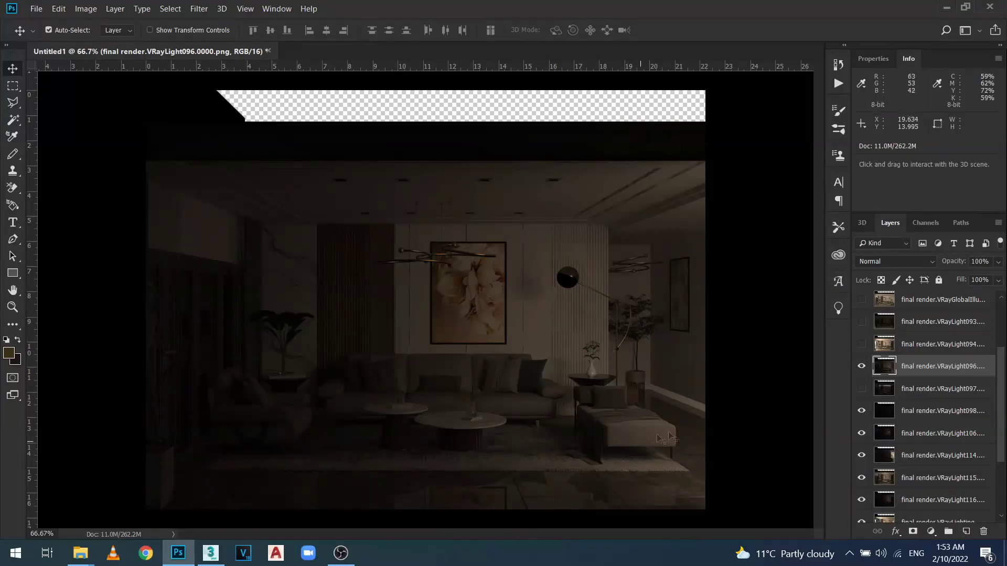
left_click(886, 262)
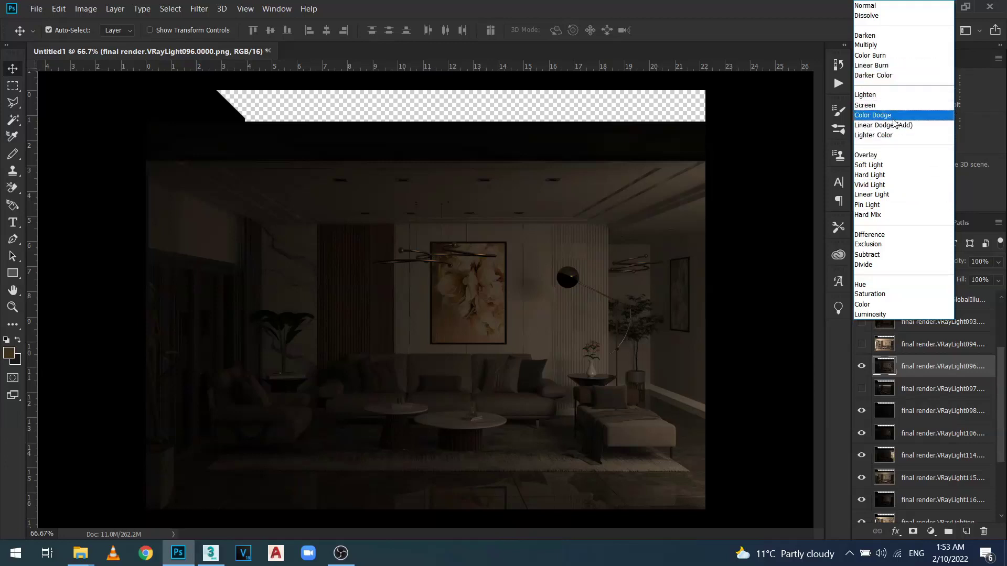
left_click(887, 105)
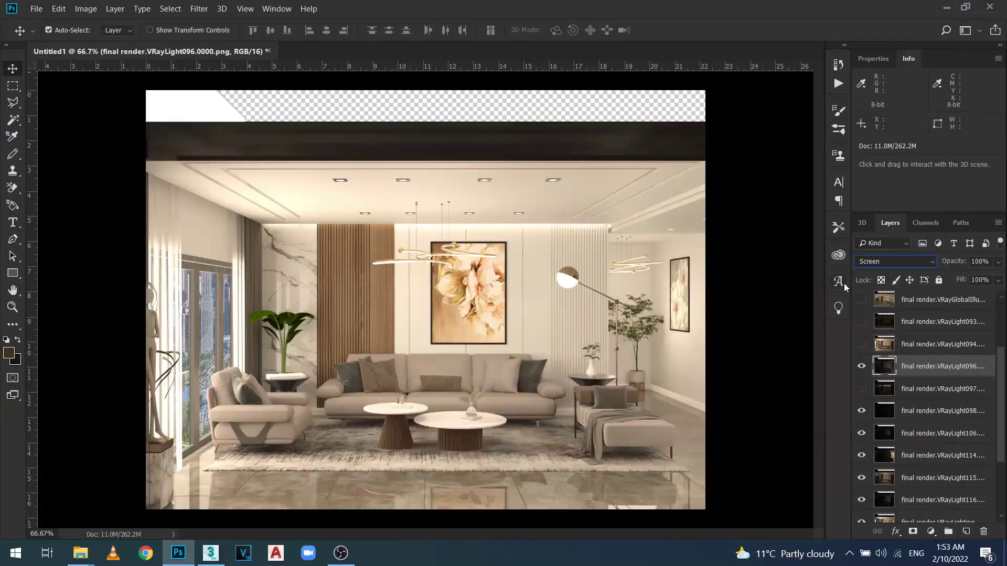
left_click(999, 262)
left_click_drag(949, 284, 933, 284)
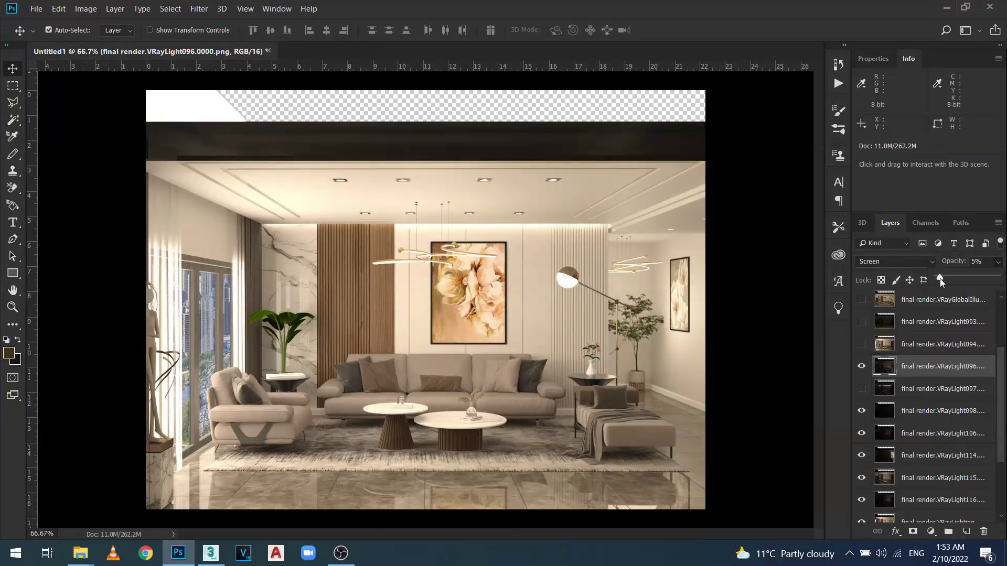
left_click_drag(940, 279, 940, 279)
left_click(860, 367)
left_click(862, 367)
left_click(862, 367)
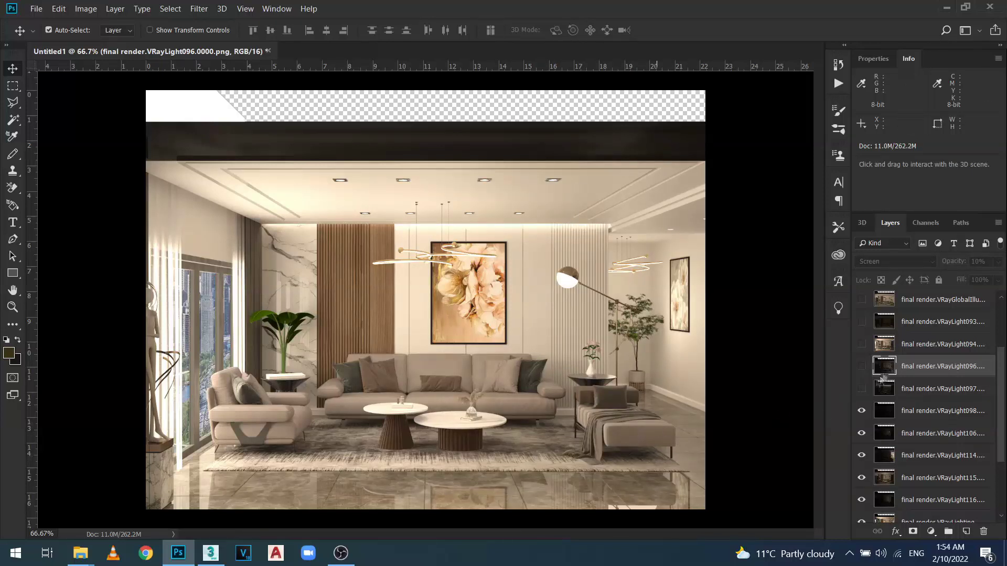
left_click(864, 369)
left_click(863, 368)
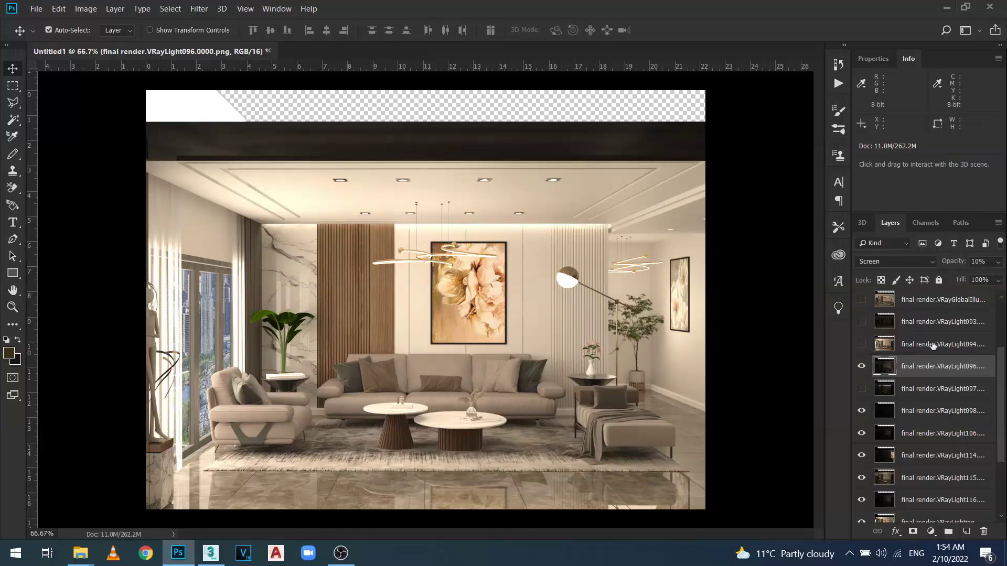
Show VRayLight094 in Screen mode at 10% opacity, toggling it to compare
left_click(932, 345)
left_click(862, 345)
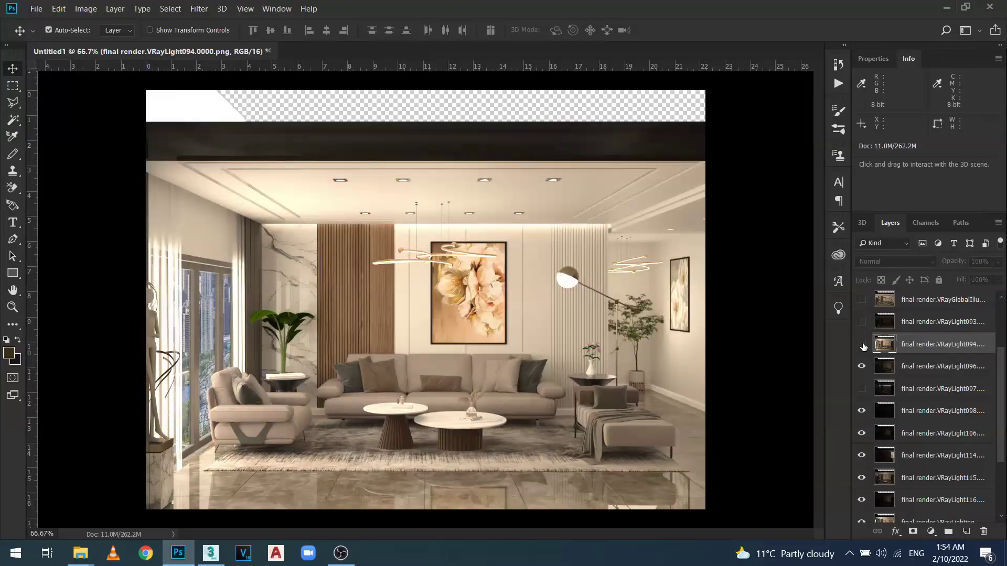
left_click(863, 345)
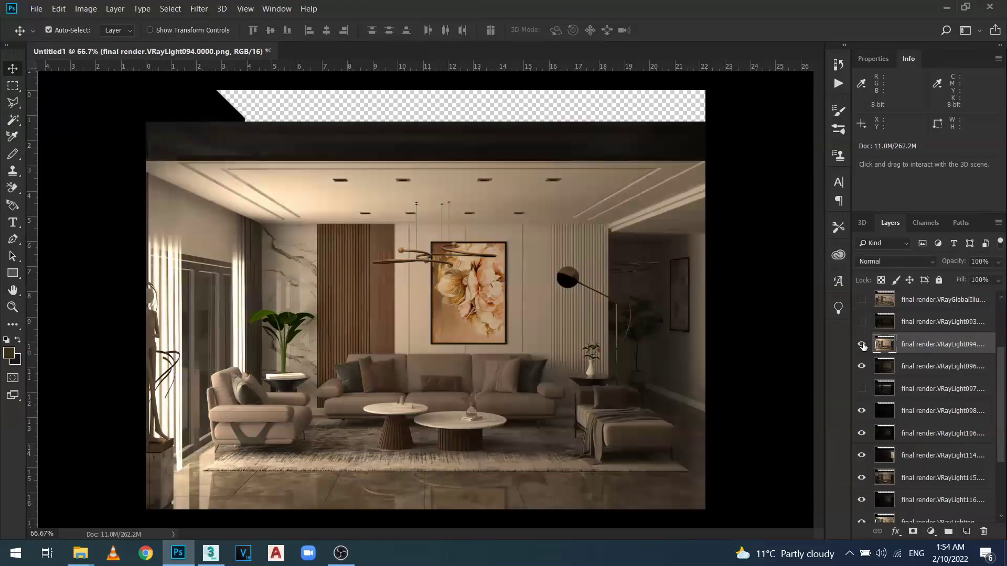
left_click(891, 261)
left_click(899, 106)
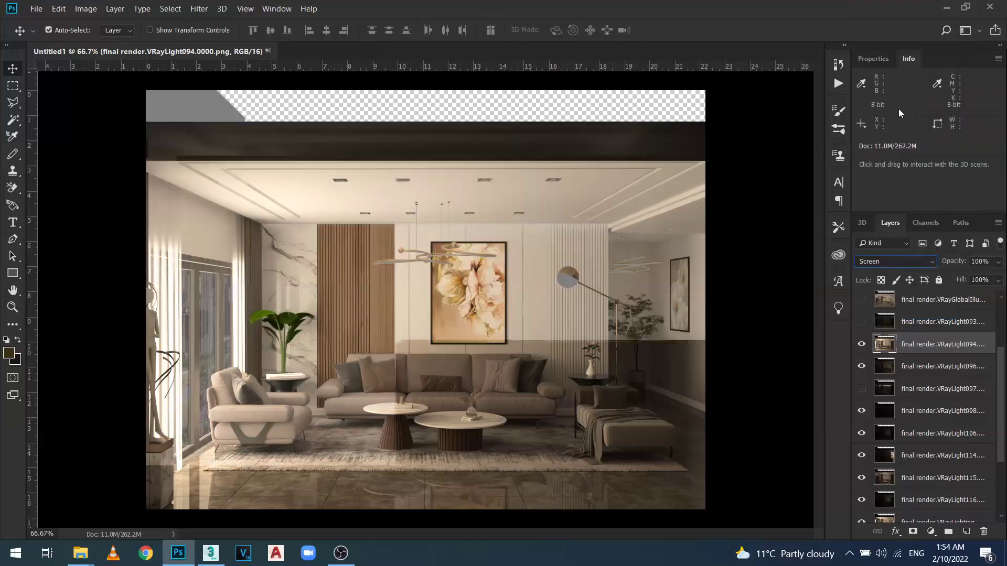
left_click(998, 263)
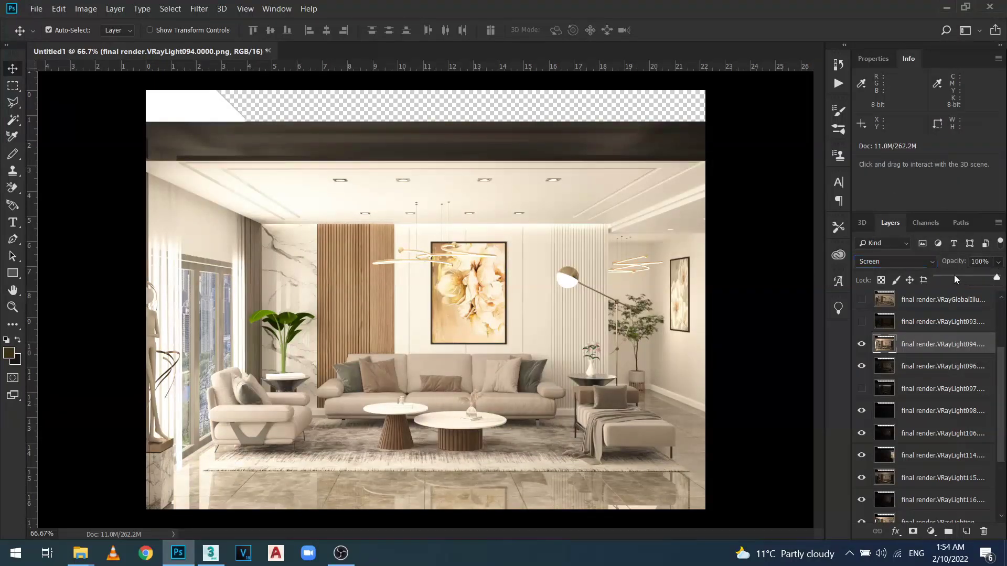
left_click_drag(1000, 281, 942, 280)
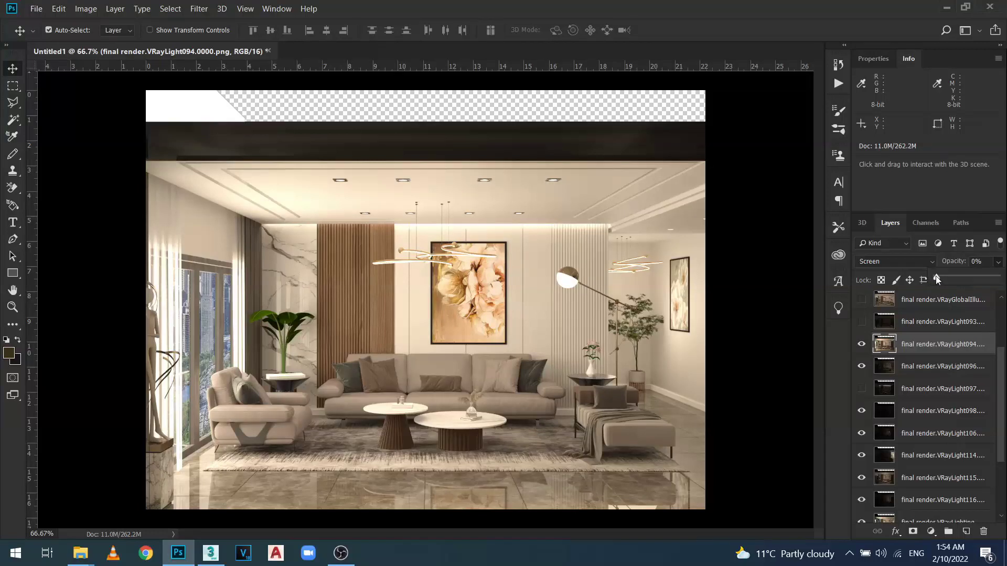
left_click(865, 347)
left_click(862, 346)
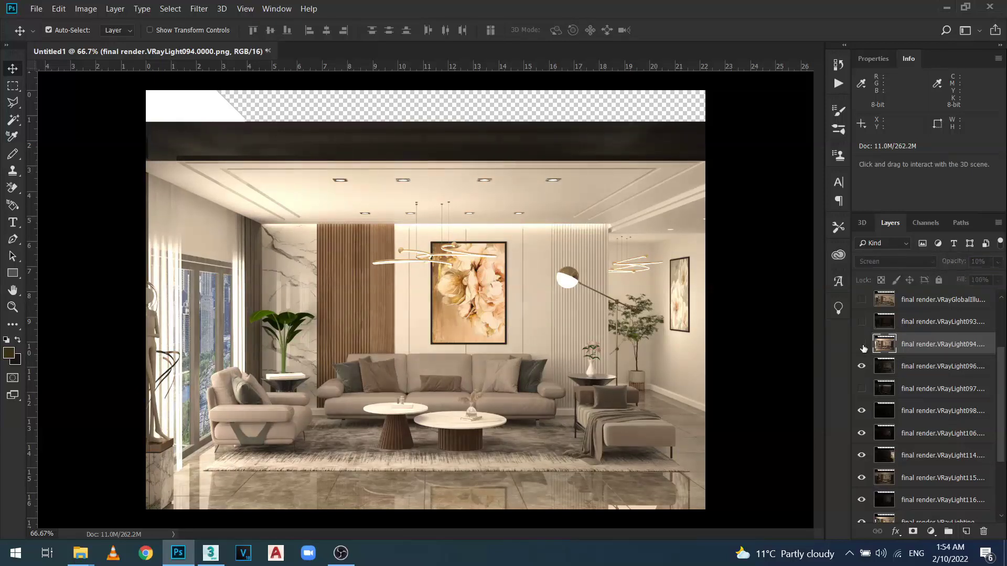
left_click(861, 347)
left_click(862, 344)
Turn on VRayLight093 and give it Screen blending with opacity dragged to 10%
left_click(952, 323)
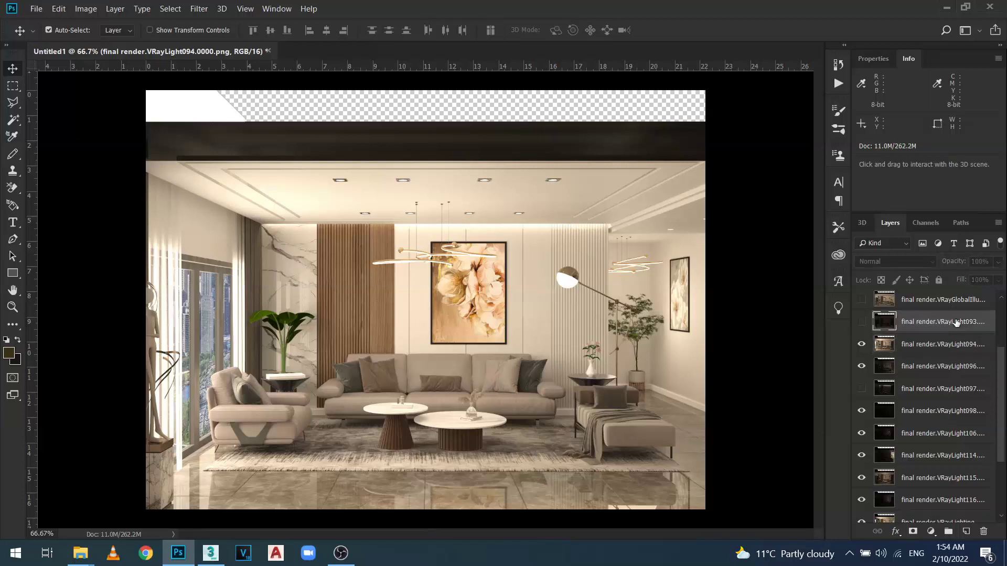
left_click(862, 323)
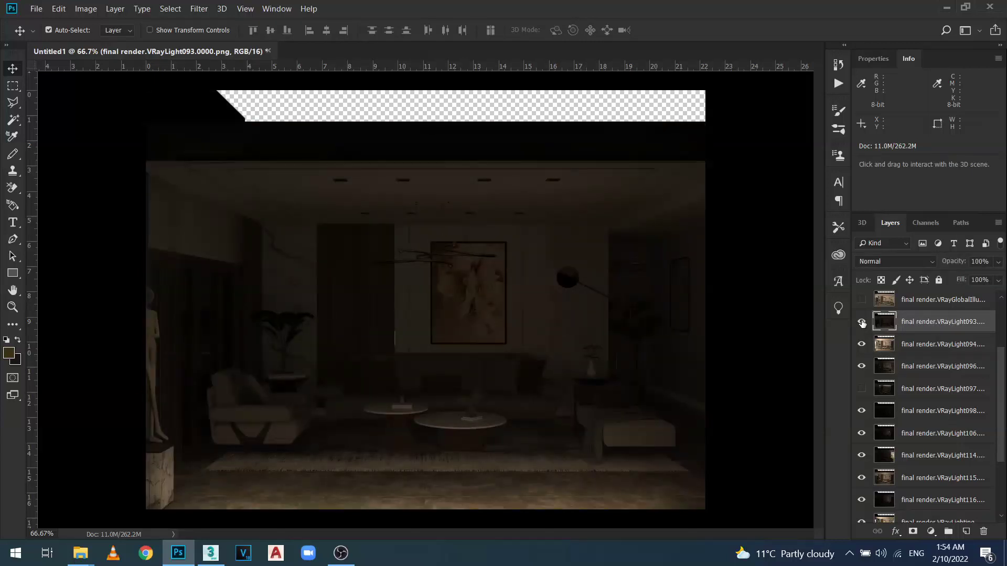
left_click(862, 323)
left_click(888, 262)
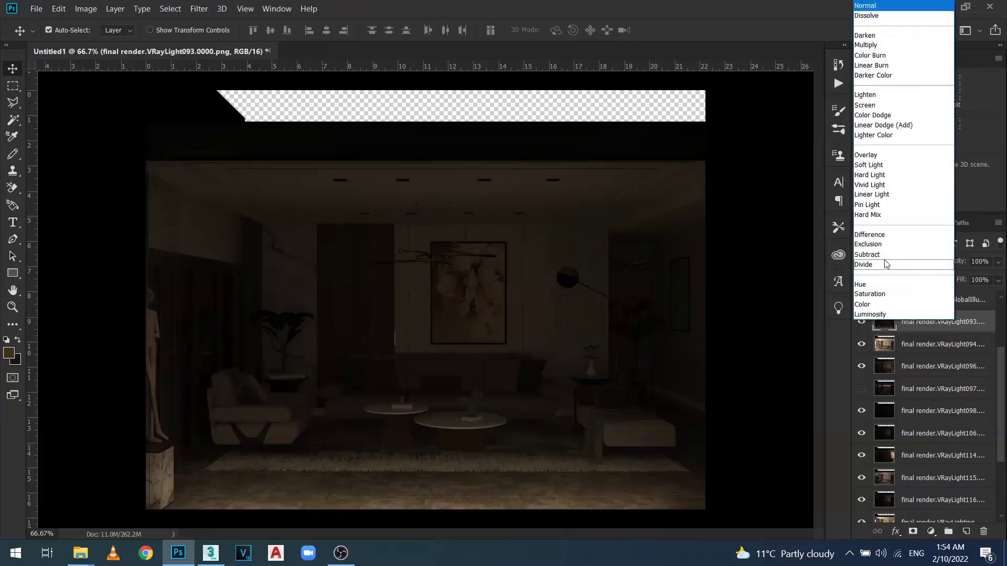
left_click(887, 106)
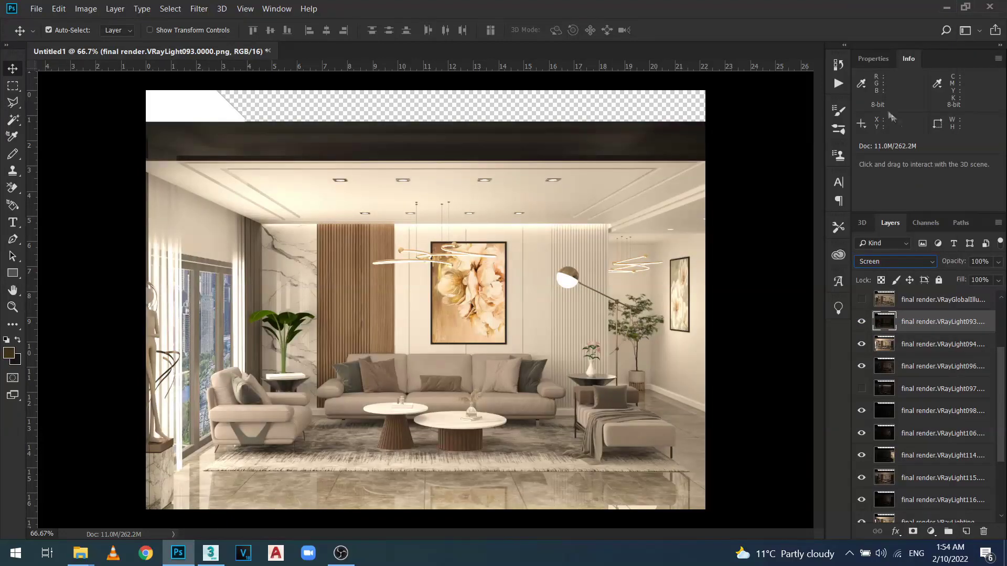
left_click(998, 263)
left_click_drag(996, 279, 943, 279)
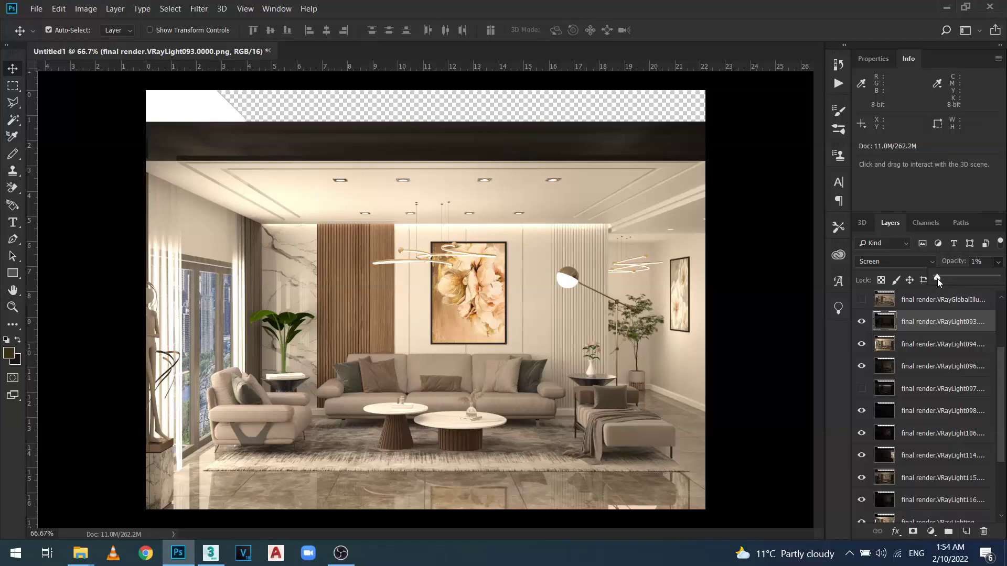
type("10")
key("Return")
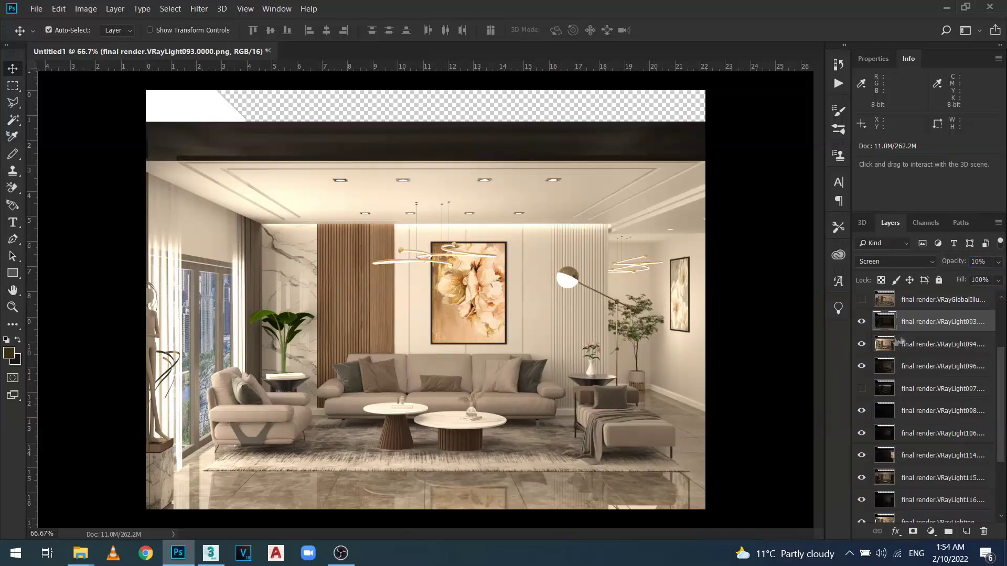
Show the VRayGlobalIllumination layer in Screen mode and toggle it to compare
scroll(1003, 356, "up", 3)
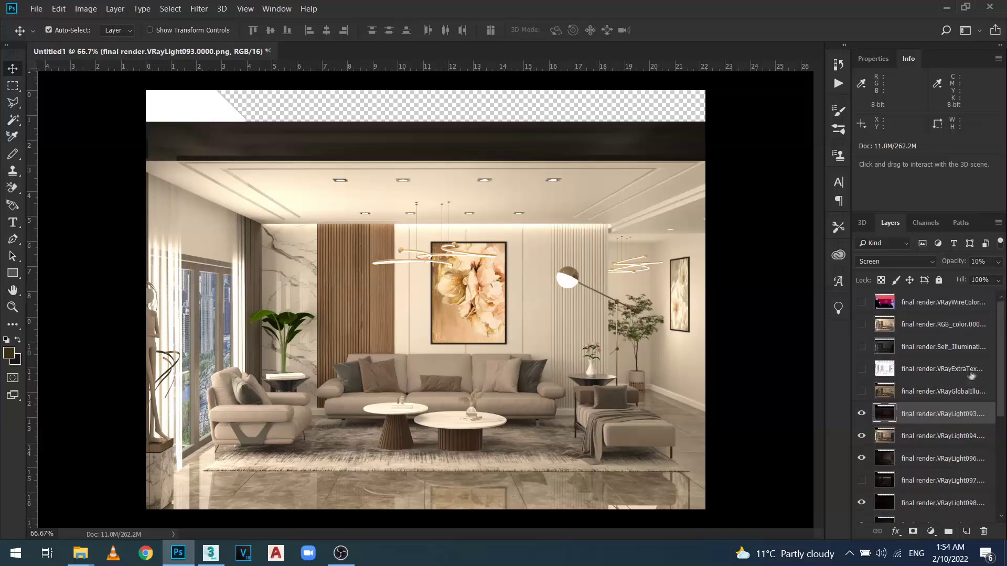
left_click(951, 393)
left_click(863, 392)
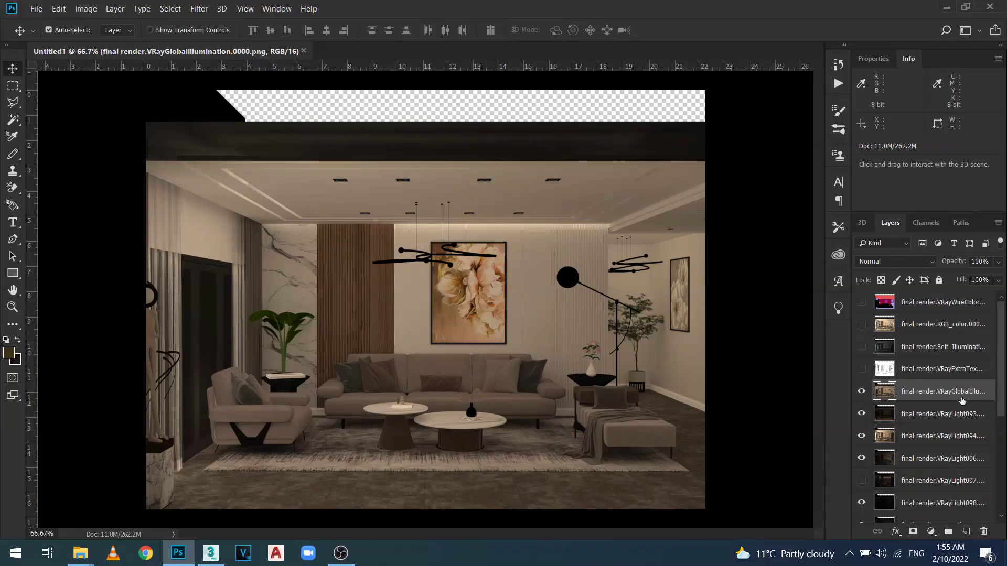
left_click(925, 262)
left_click(886, 106)
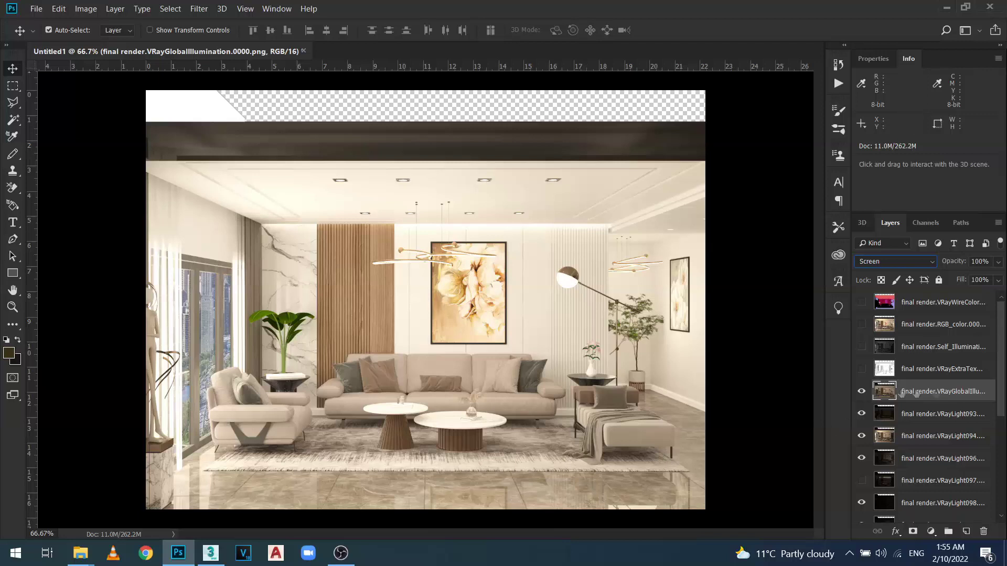
left_click(862, 392)
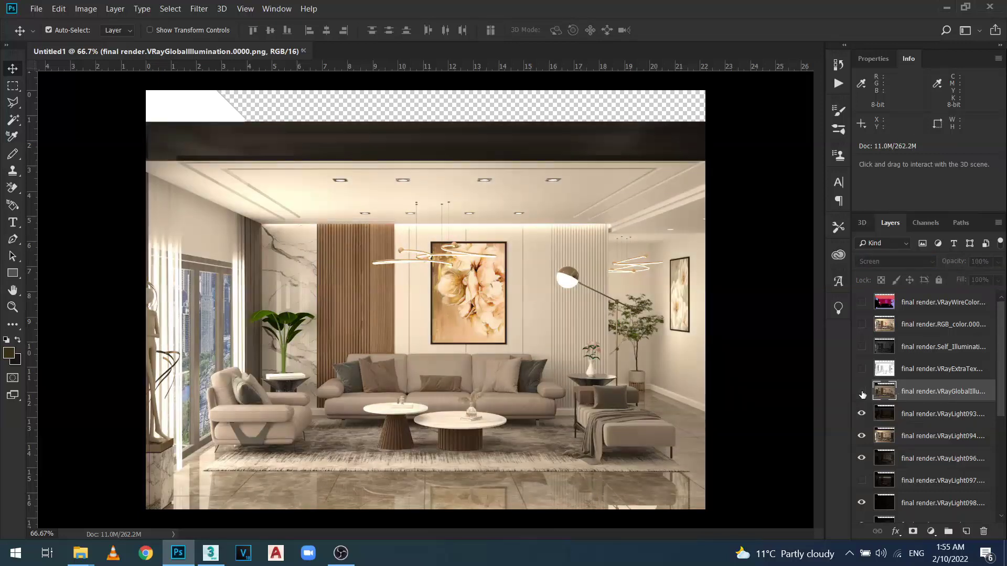
left_click(862, 392)
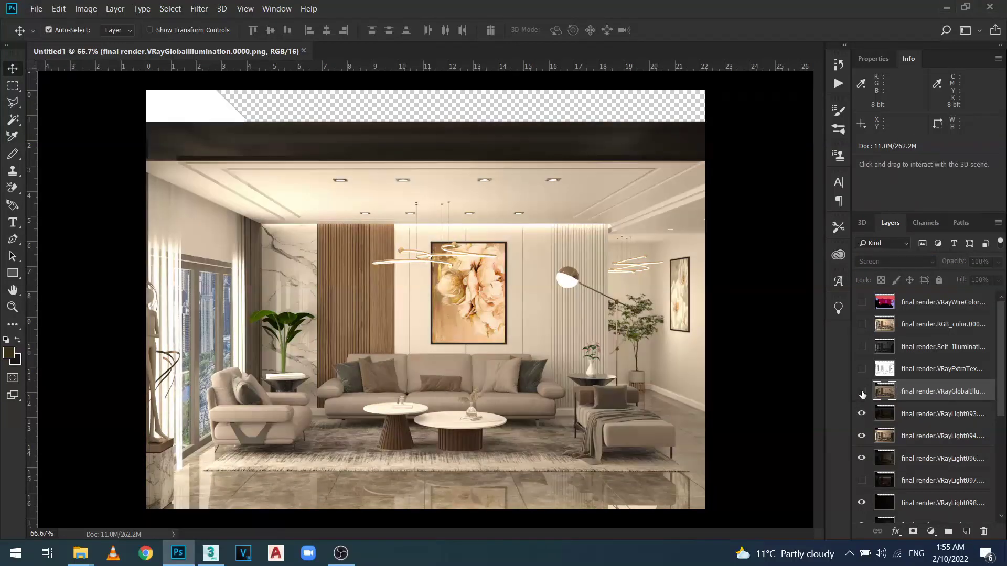
left_click(862, 392)
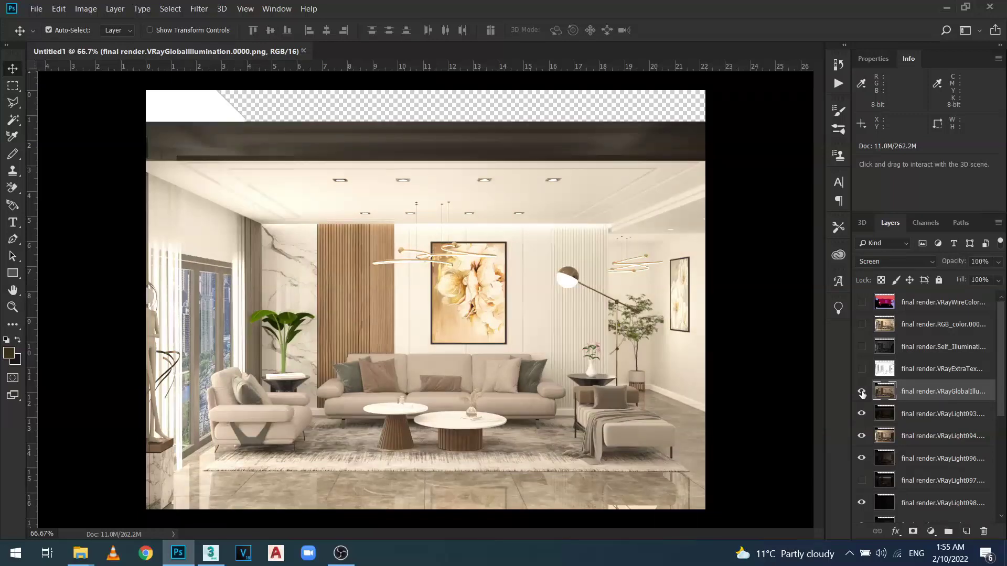
left_click(862, 392)
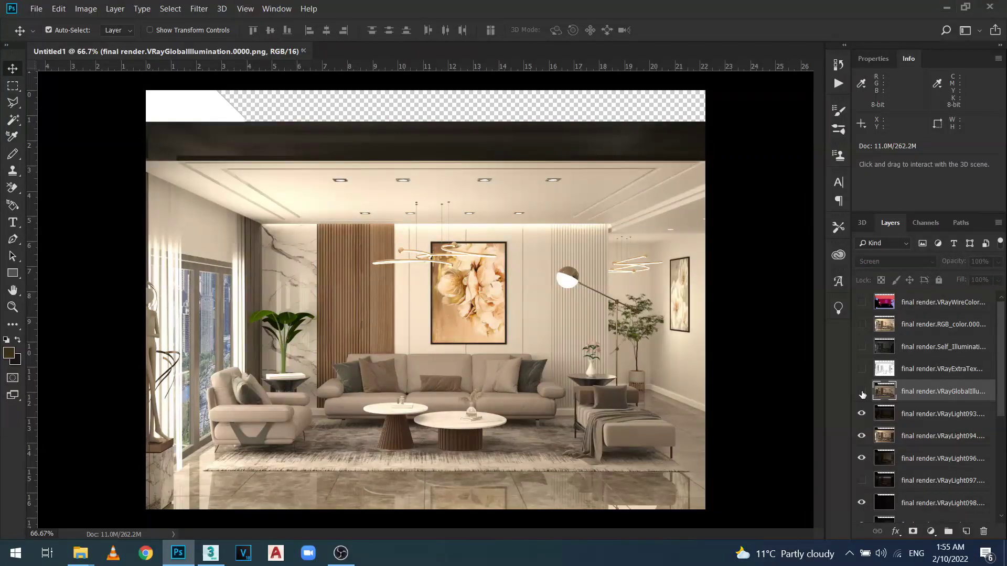
left_click(861, 392)
Lower VRayGlobalIllumination's opacity to 5% and compare it on and off
left_click(998, 262)
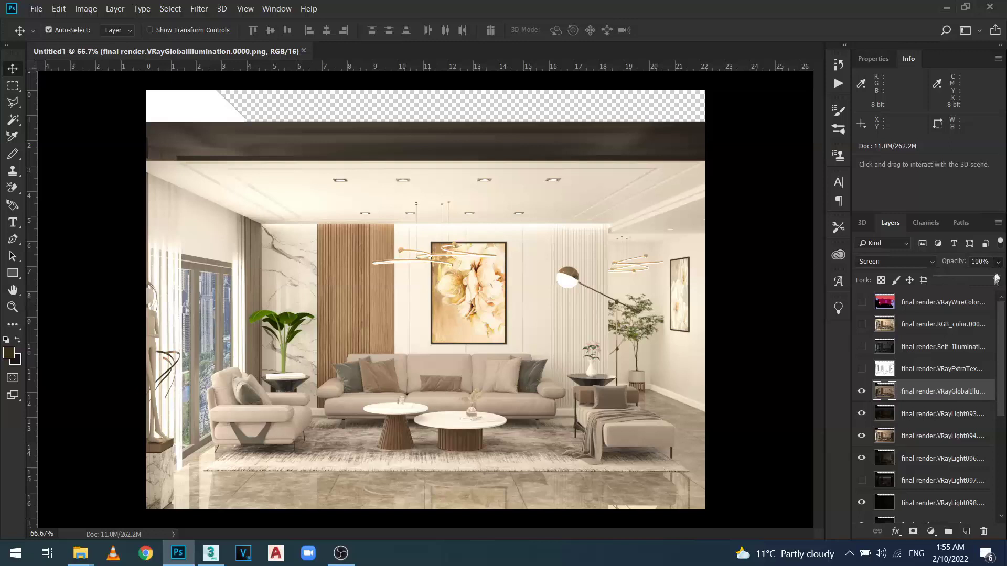
left_click_drag(996, 278, 947, 287)
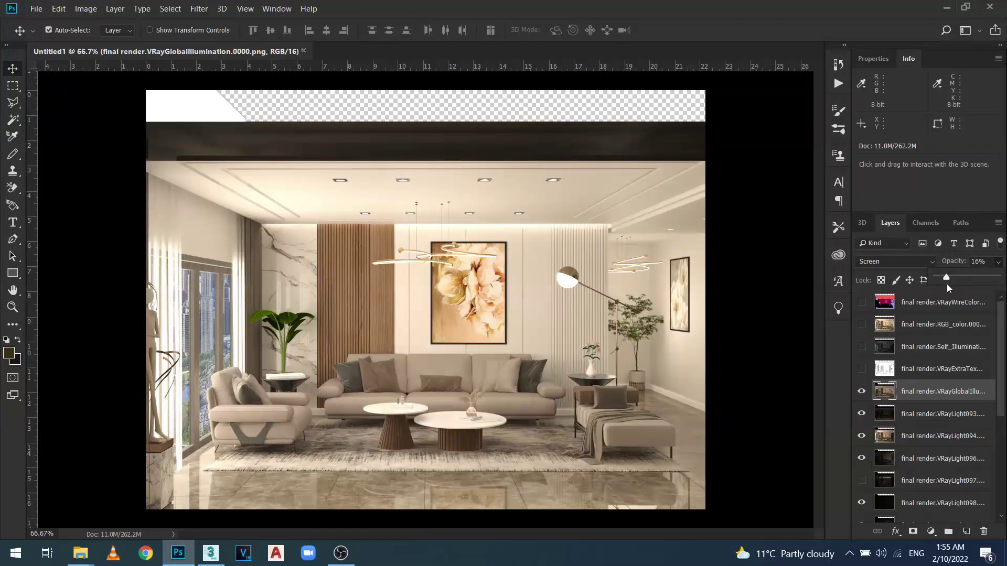
left_click(946, 267)
type("5")
key("Return")
left_click(862, 392)
left_click(862, 392)
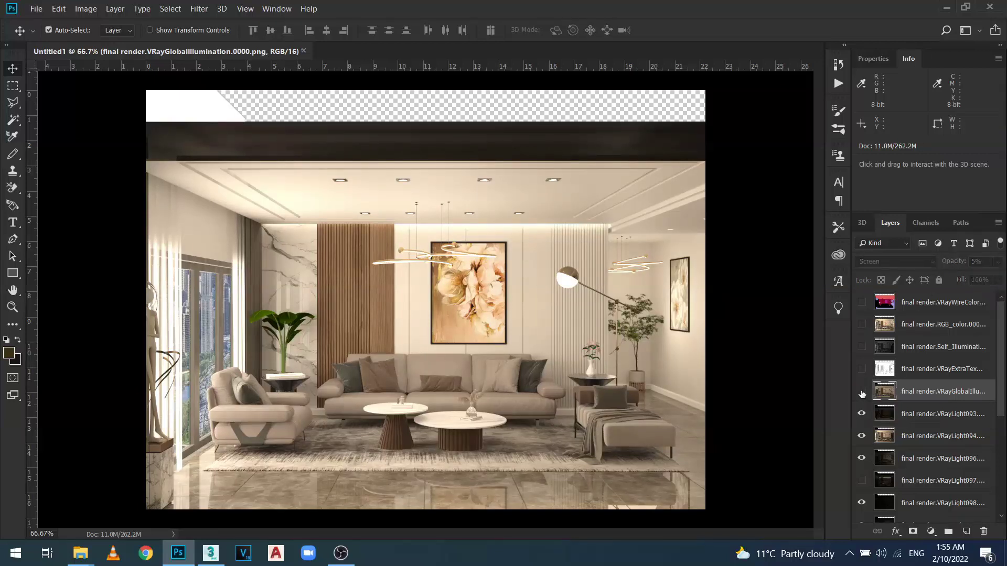
left_click(862, 392)
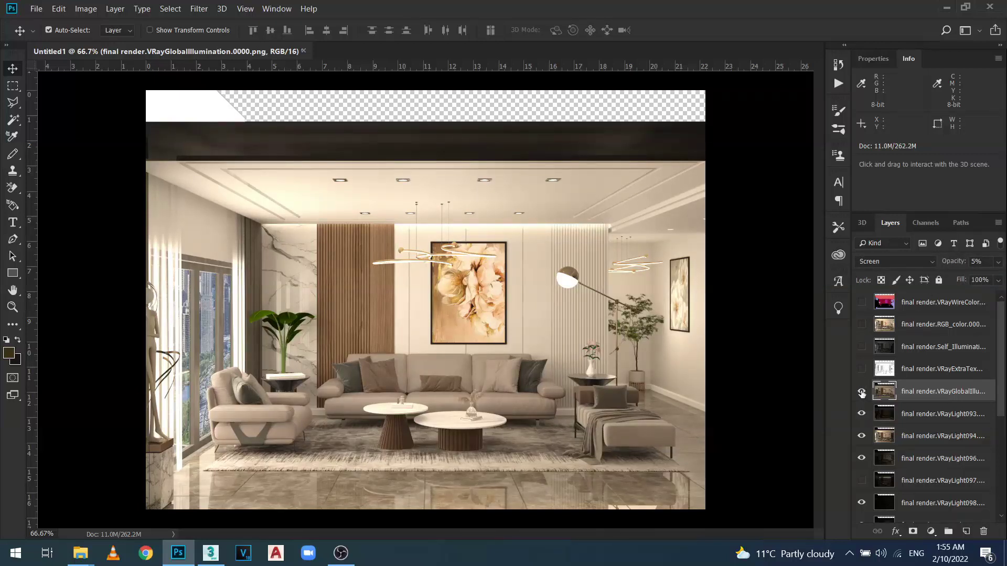
Set the VRayExtraTex layer to Multiply, then hide it and view the render at 100%
left_click(938, 372)
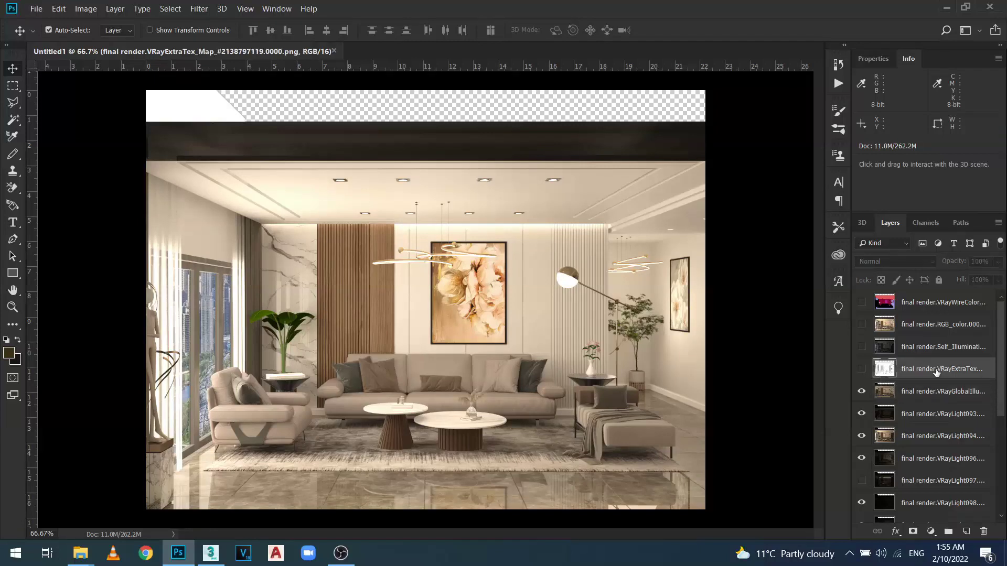
left_click(861, 370)
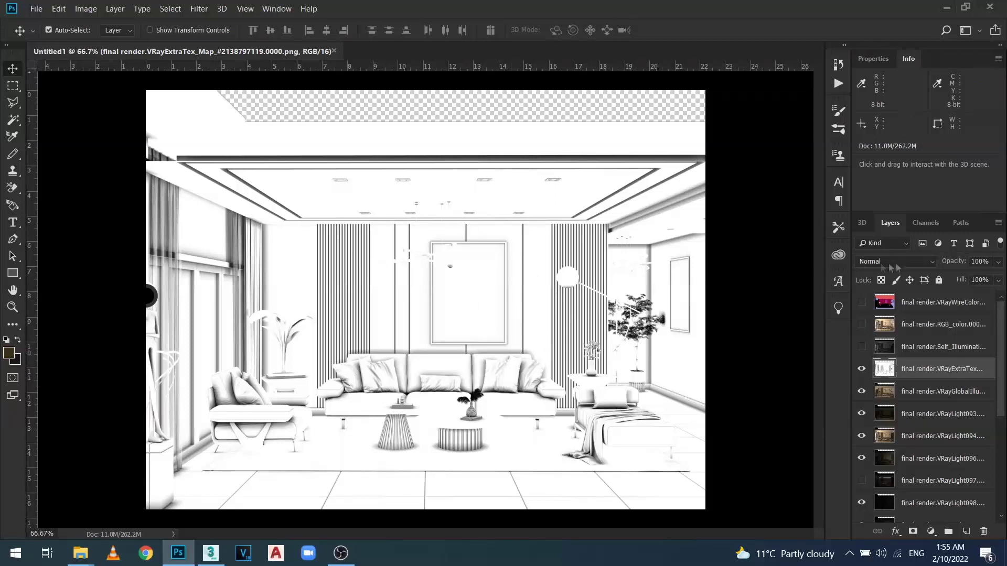
left_click(930, 262)
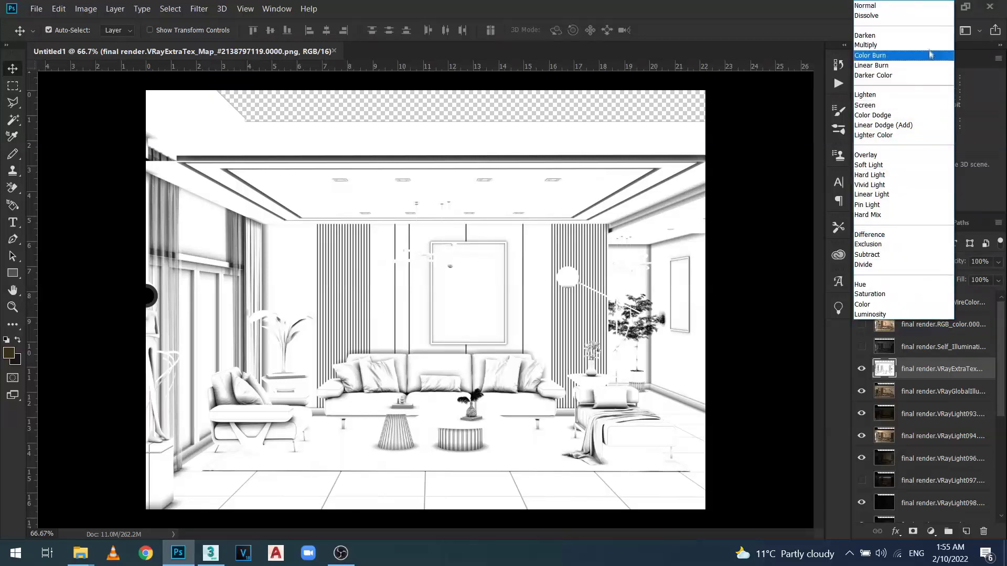
left_click(909, 46)
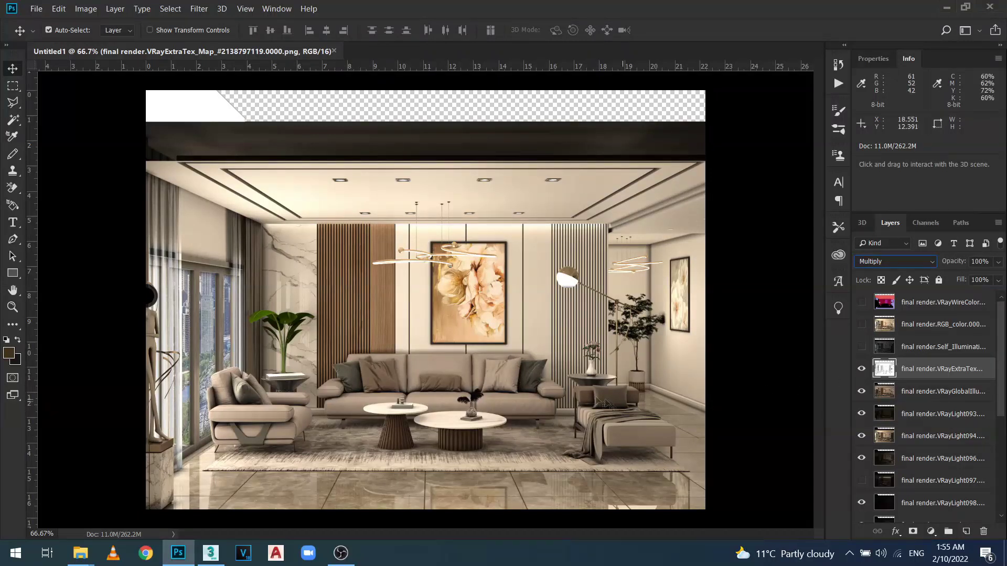
left_click(862, 371)
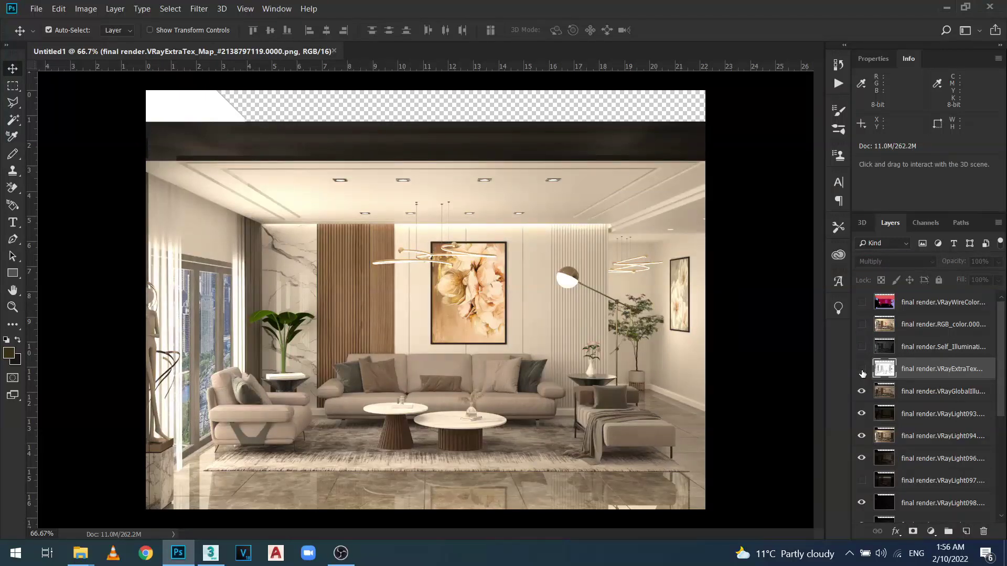
key("ctrl+1")
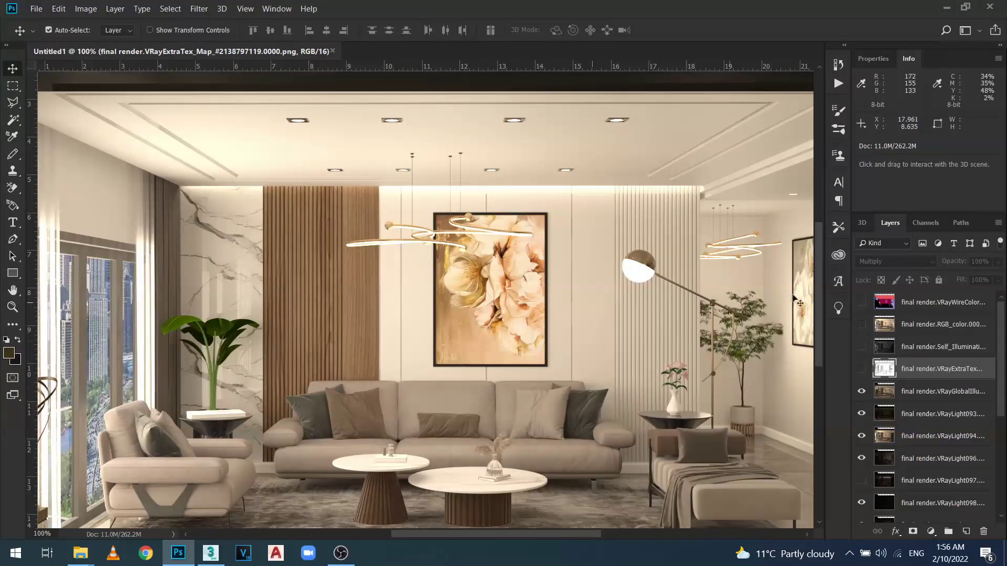
Show the VRayExtraTex layer again, toggling it to compare with the plain render
left_click_drag(817, 317, 817, 338)
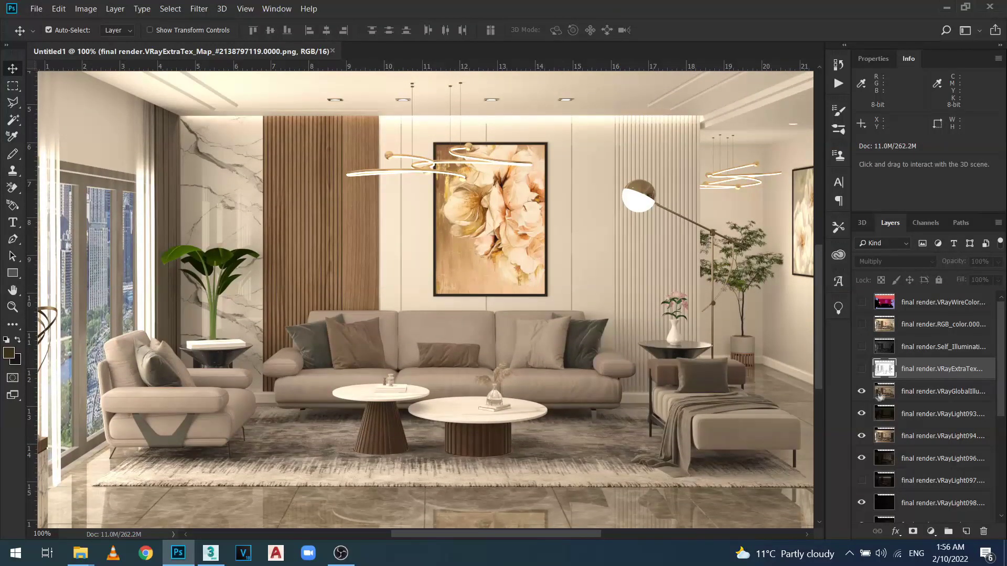
left_click(862, 370)
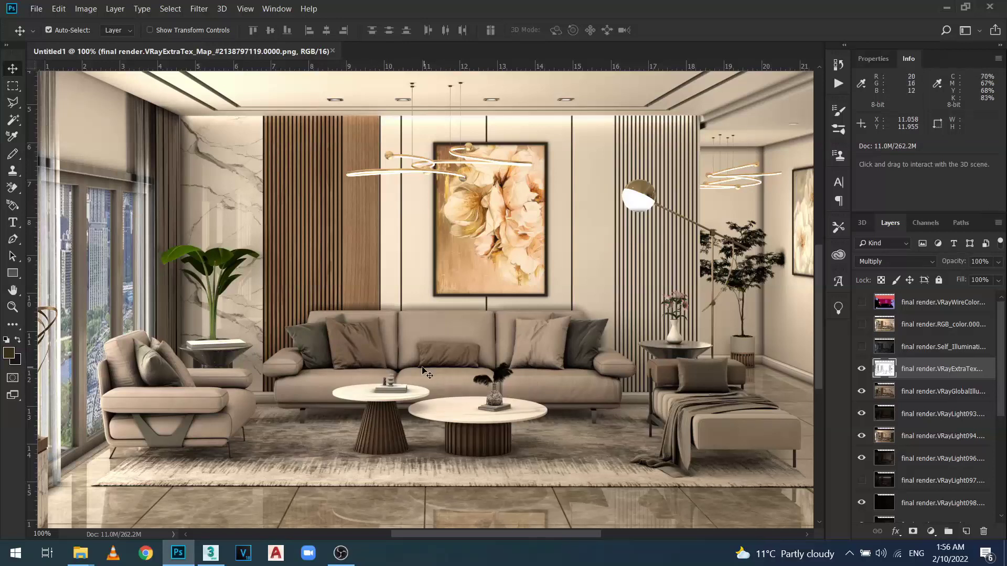
left_click(863, 370)
scroll(546, 394, "down", 1)
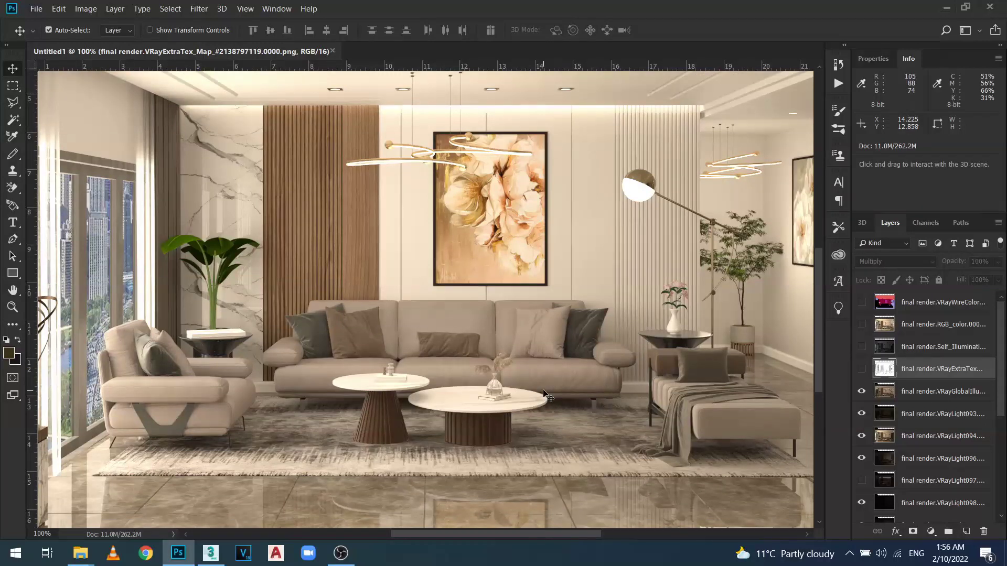
scroll(545, 394, "up", 1)
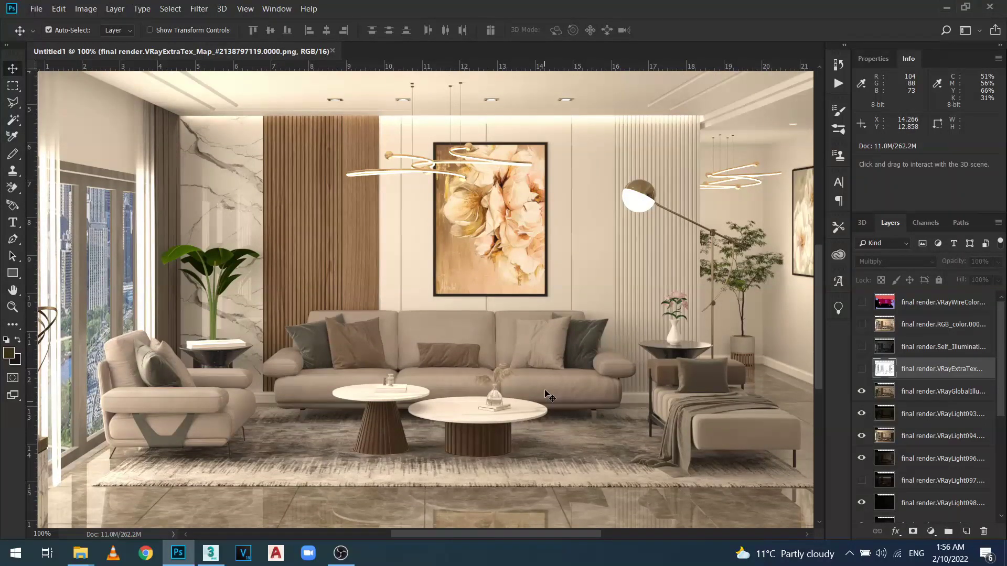
left_click(862, 369)
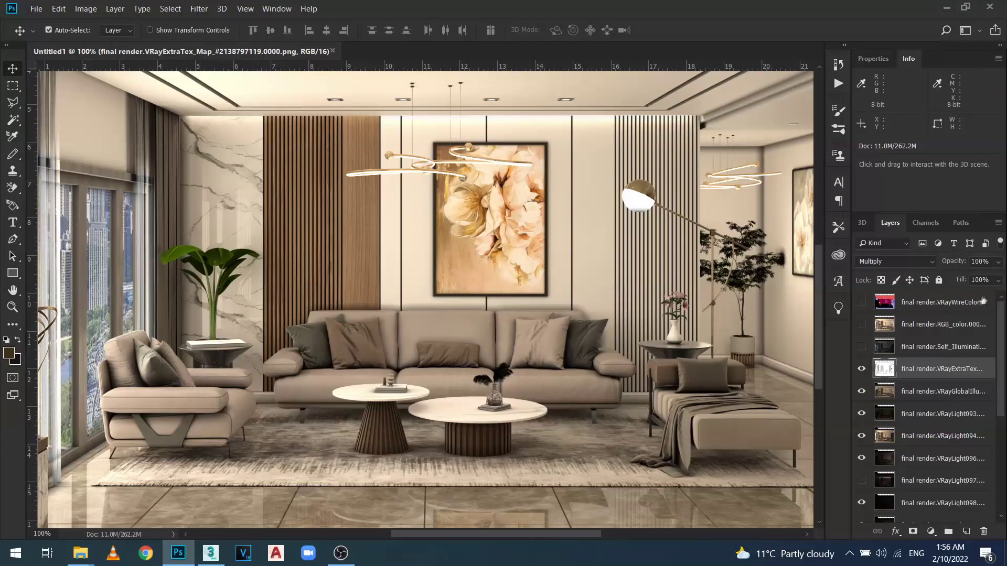
Set VRayExtraTex opacity to 50%, compare it, and zoom out to the whole render
left_click(999, 262)
left_click(979, 261)
type("50")
key("Return")
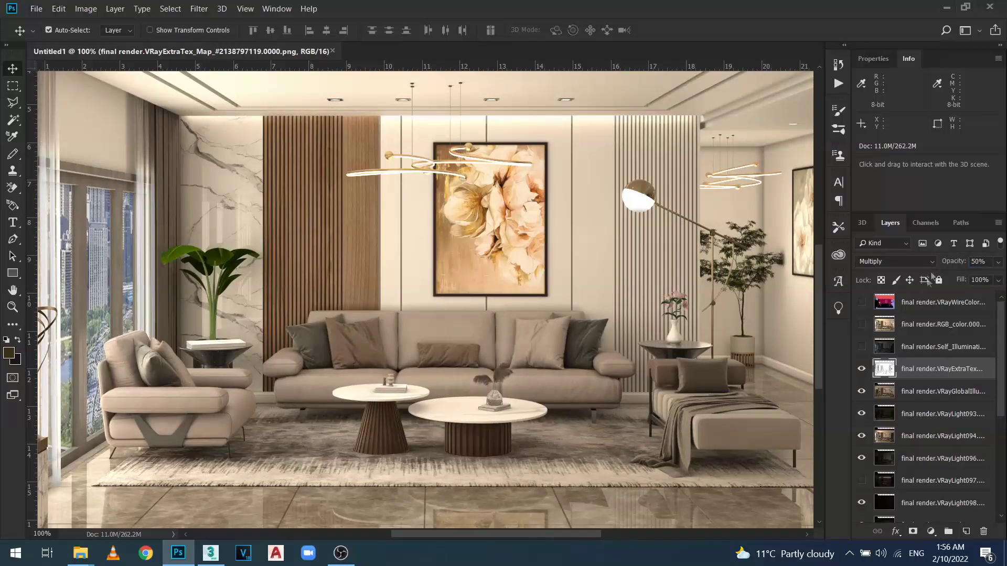
left_click(862, 369)
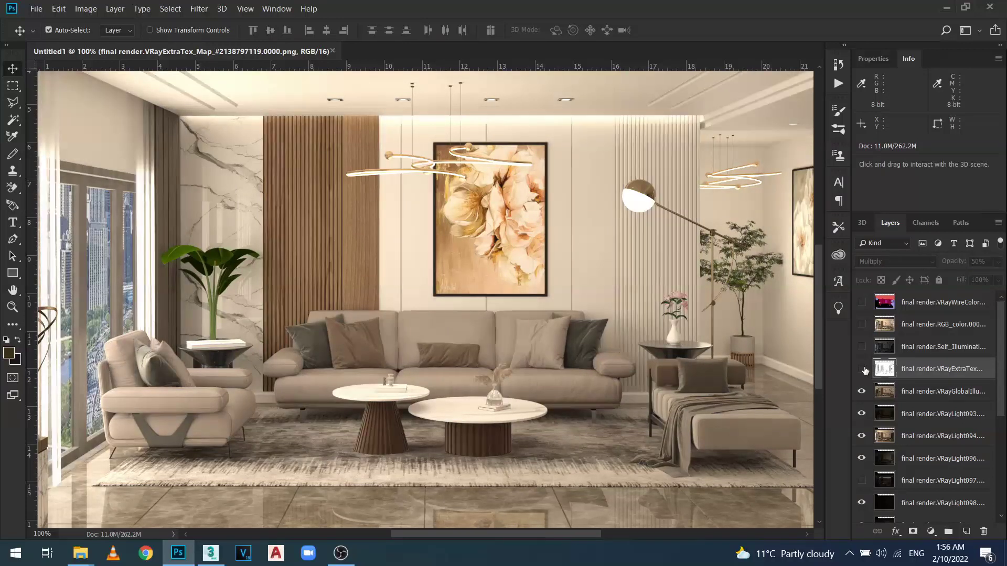
left_click(861, 369)
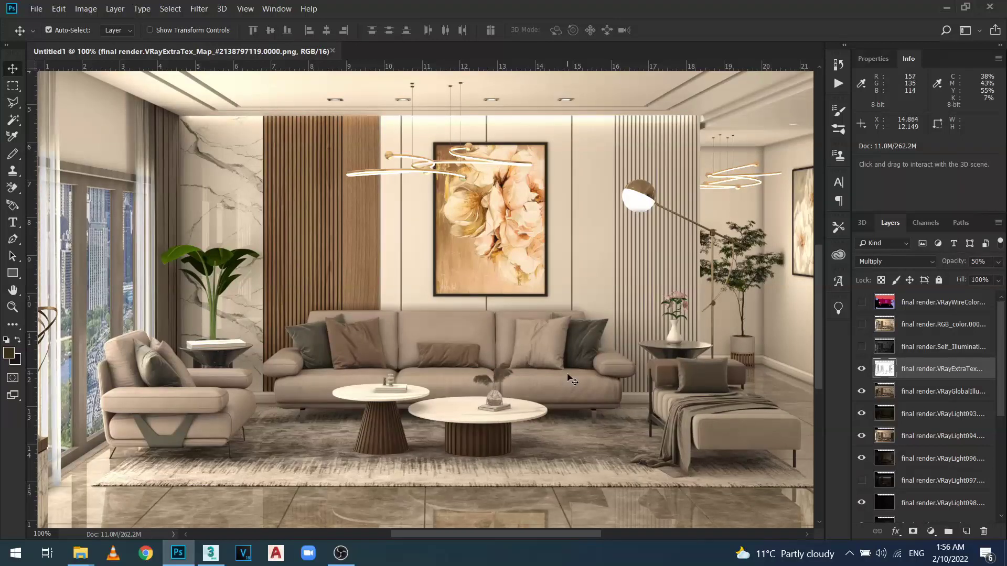
key("ctrl+minus")
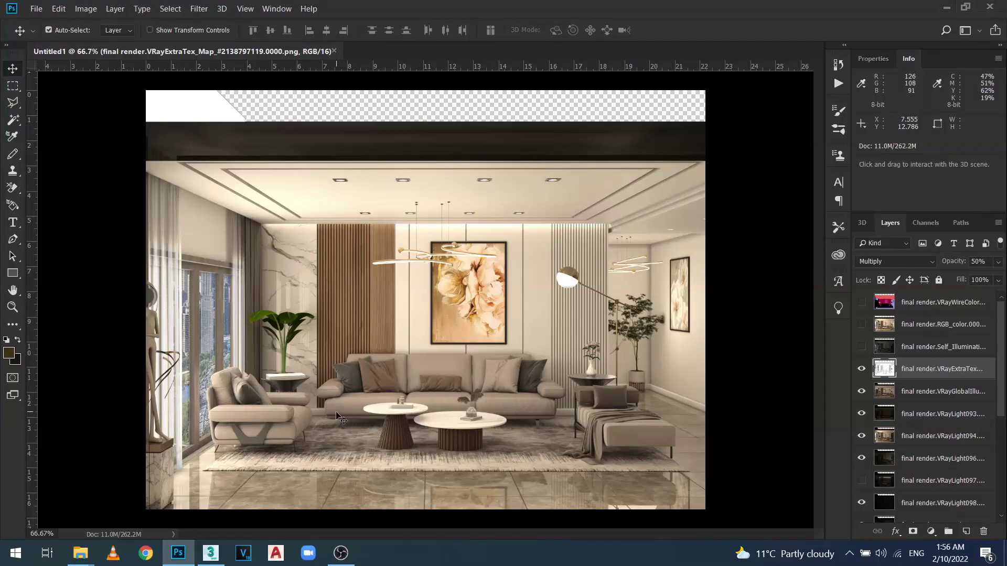
Toggle VRayExtraTex to compare, then raise its opacity to 60%
left_click(864, 371)
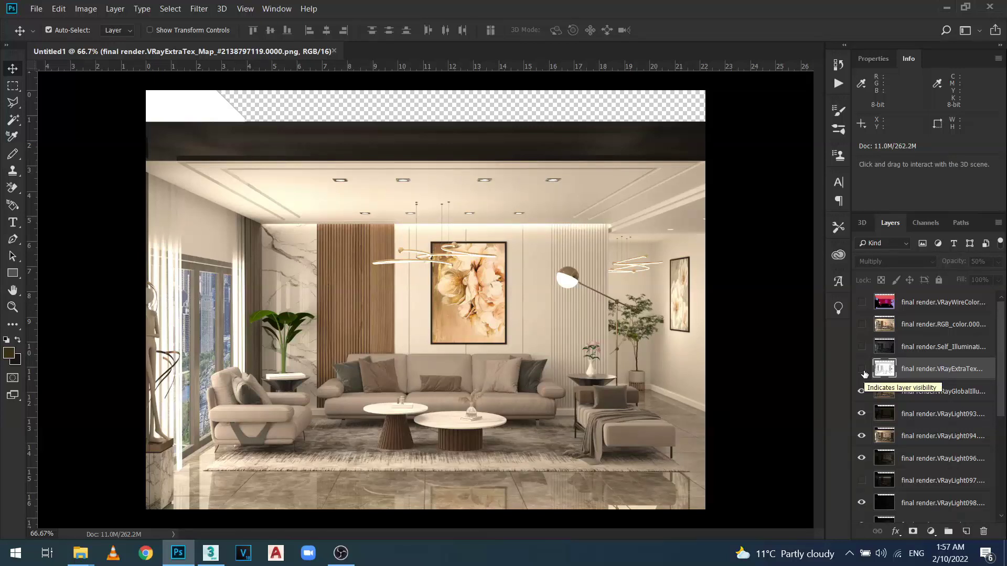
left_click(864, 372)
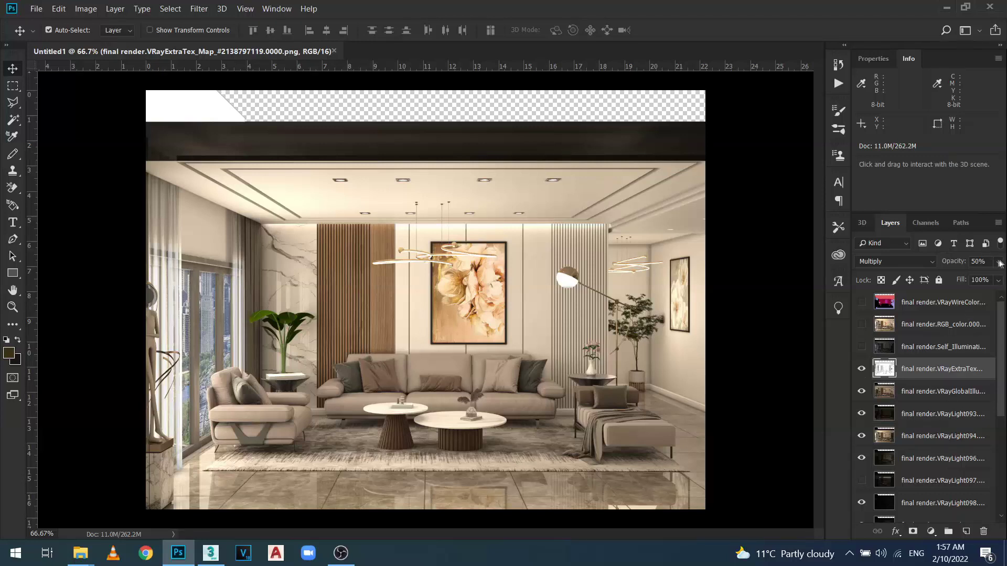
type("60")
key("Return")
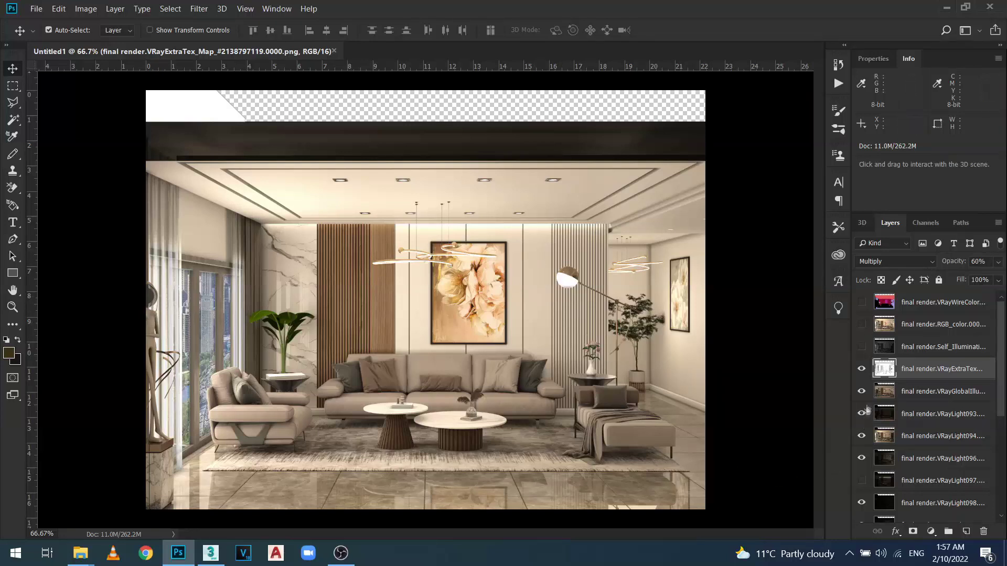
Compare the render with and without VRayExtraTex, then show and select Self_Illumination
left_click(862, 370)
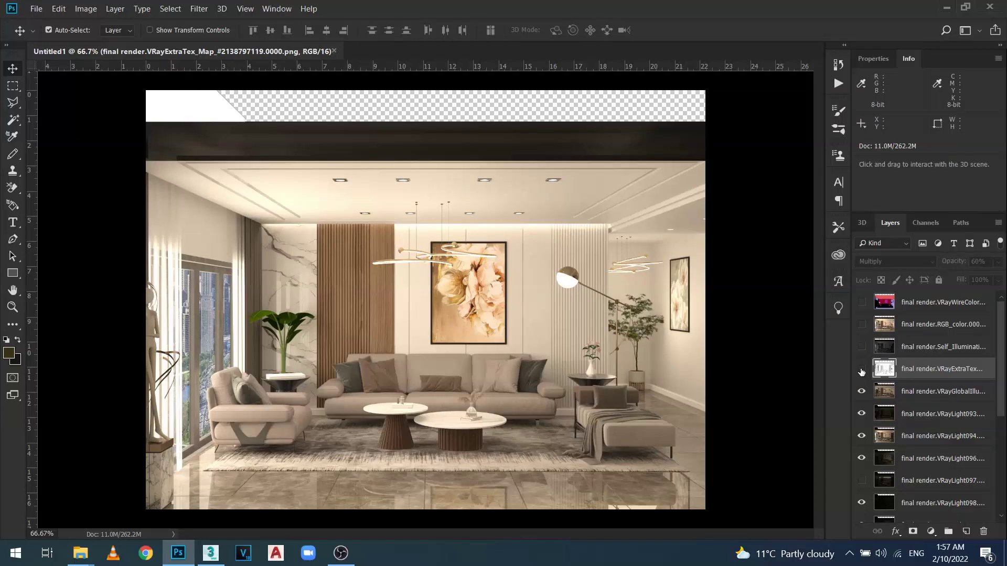
left_click(862, 371)
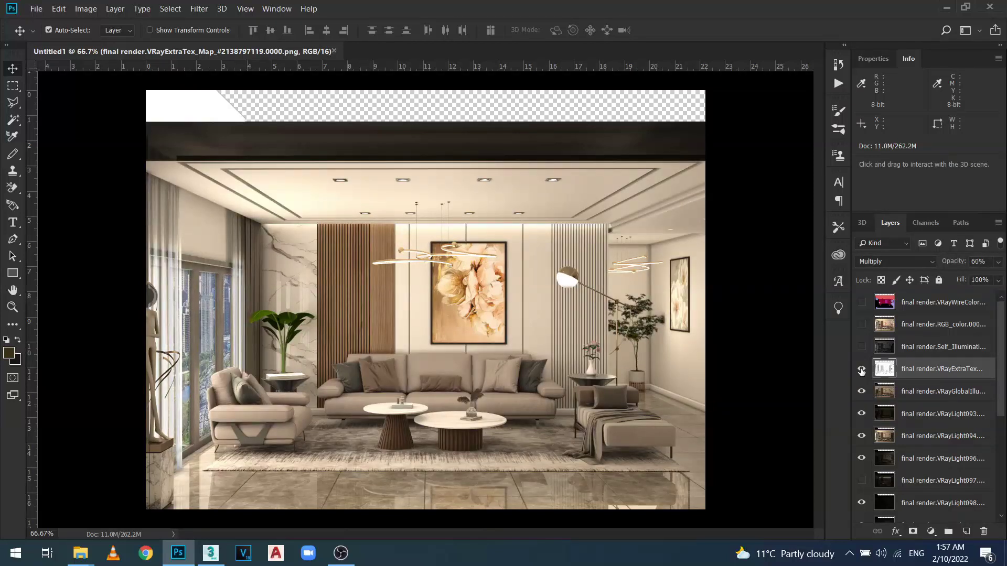
left_click(862, 370)
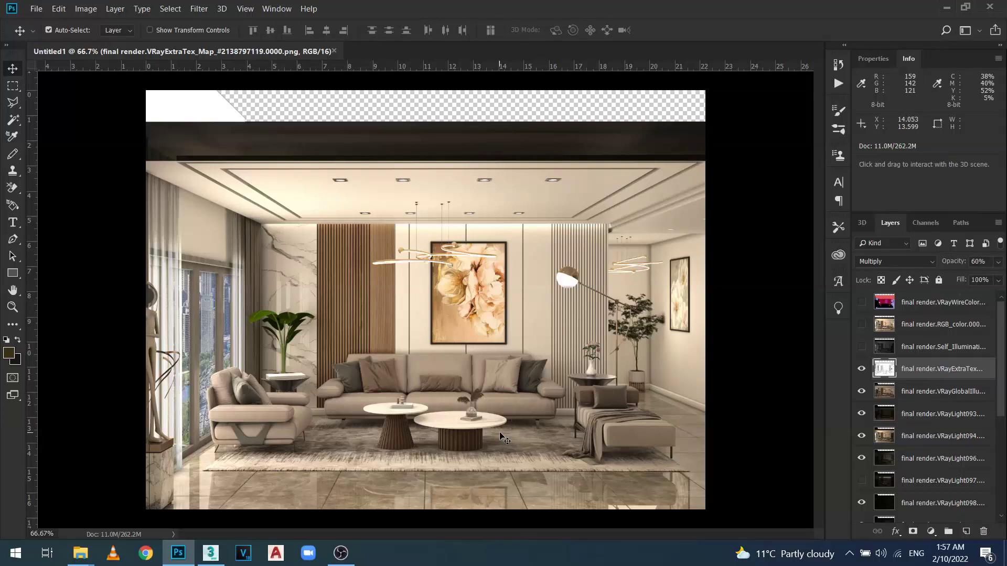
left_click(967, 349)
left_click(861, 348)
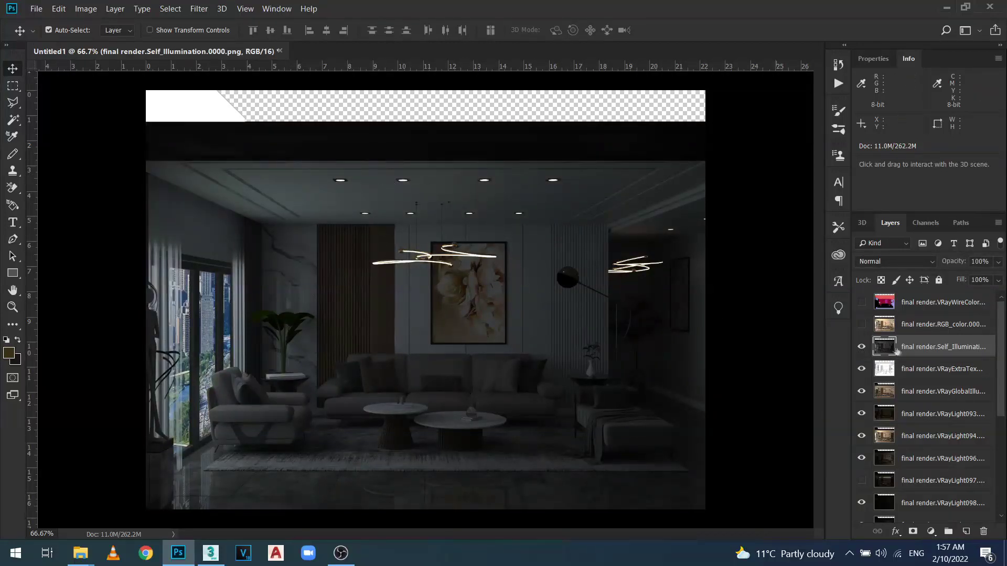
Blend the Self_Illumination layer in Screen and drop its opacity to 9%
left_click(899, 259)
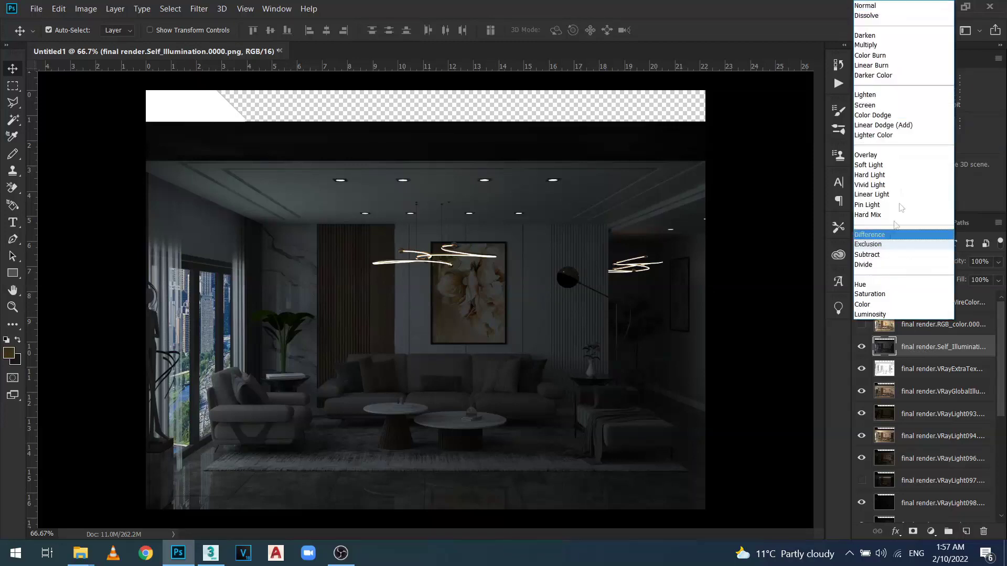
left_click(882, 106)
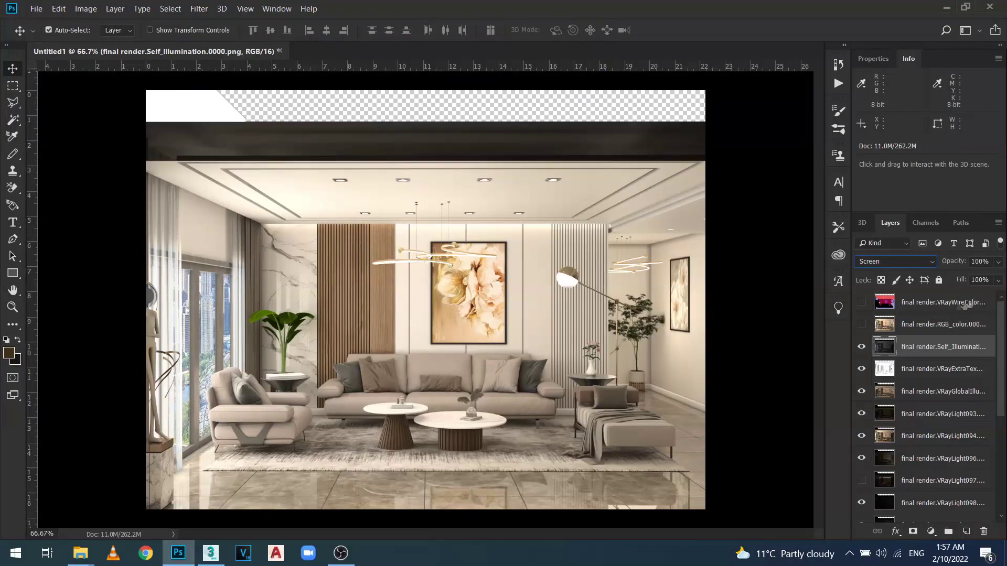
left_click(998, 262)
left_click_drag(997, 279, 942, 279)
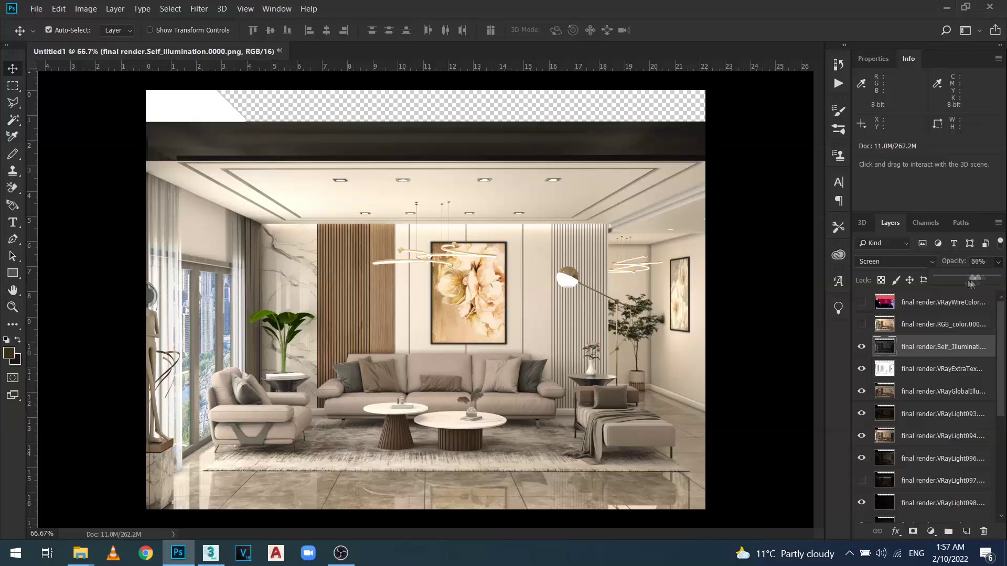
key("Return")
left_click(862, 347)
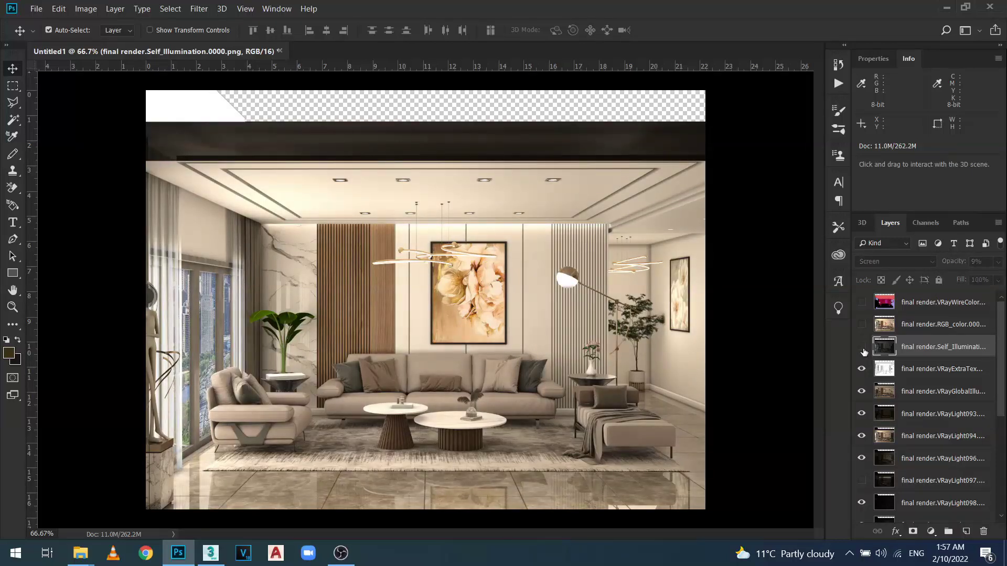
Change Self_Illumination opacity to 20% and toggle it to compare its effect
key("BackSpace")
key("BackSpace")
type("20")
key("Return")
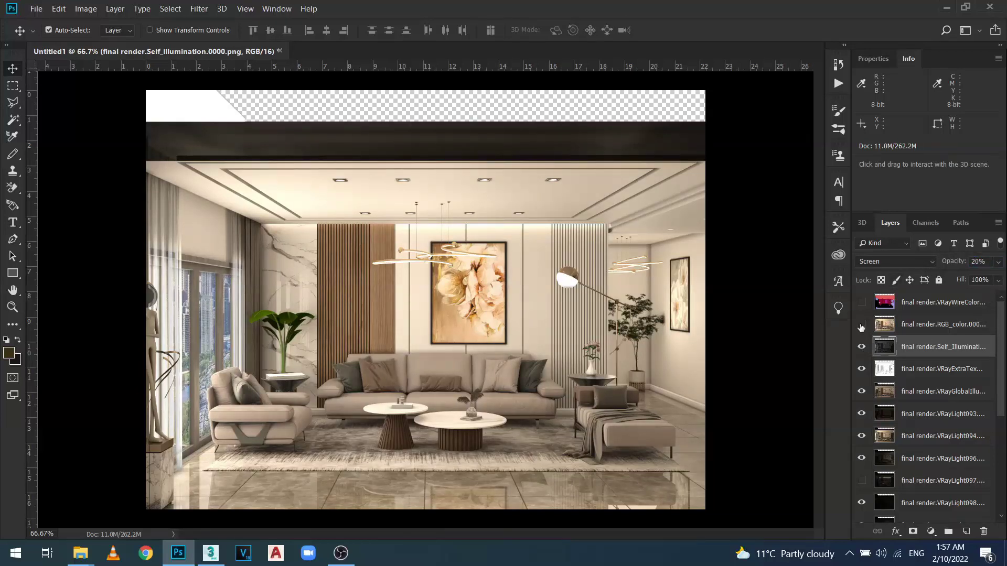
left_click(861, 348)
left_click(862, 347)
left_click(862, 347)
left_click(863, 349)
Select VRayExtraTex, compare it, and raise its opacity to 70%
left_click(930, 371)
left_click(862, 369)
left_click(862, 369)
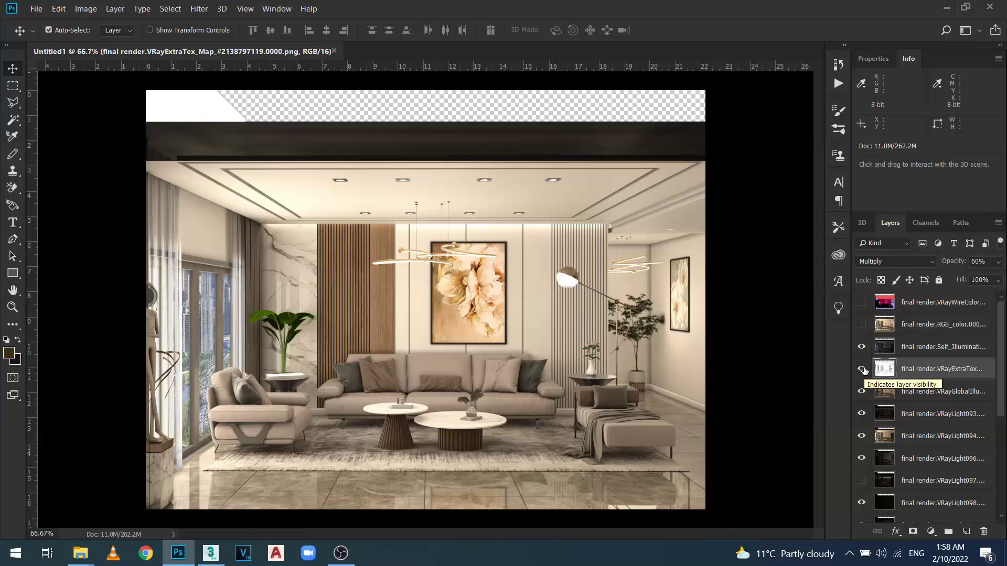
left_click_drag(957, 267, 963, 267)
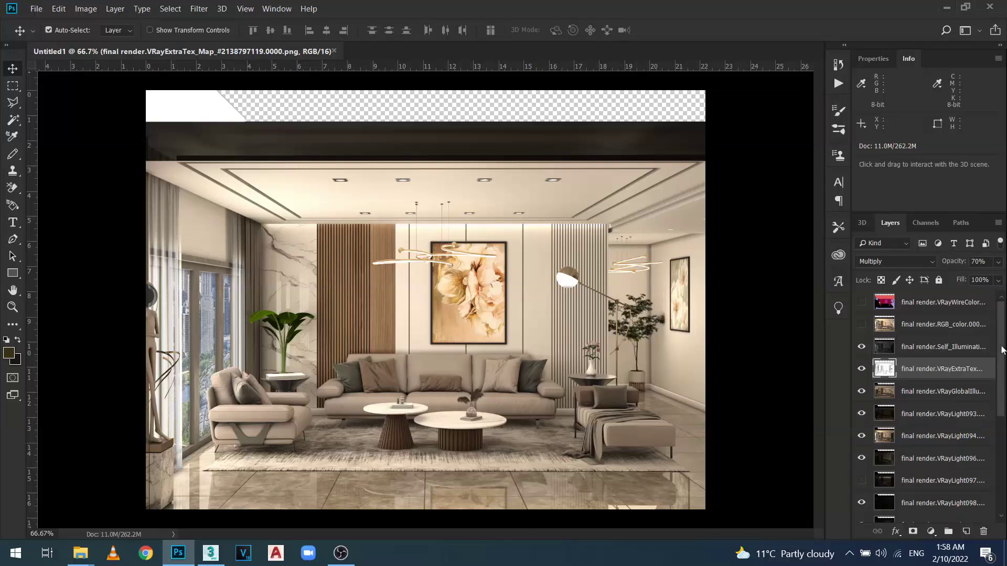
Show and select the RGB_color layer, trying Screen then Multiply blending
left_click(935, 325)
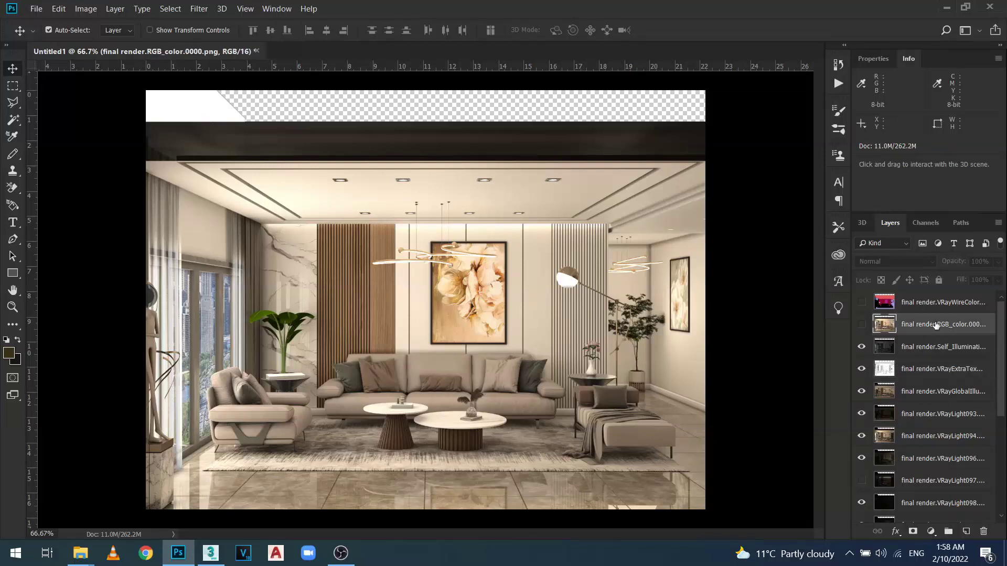
left_click(862, 325)
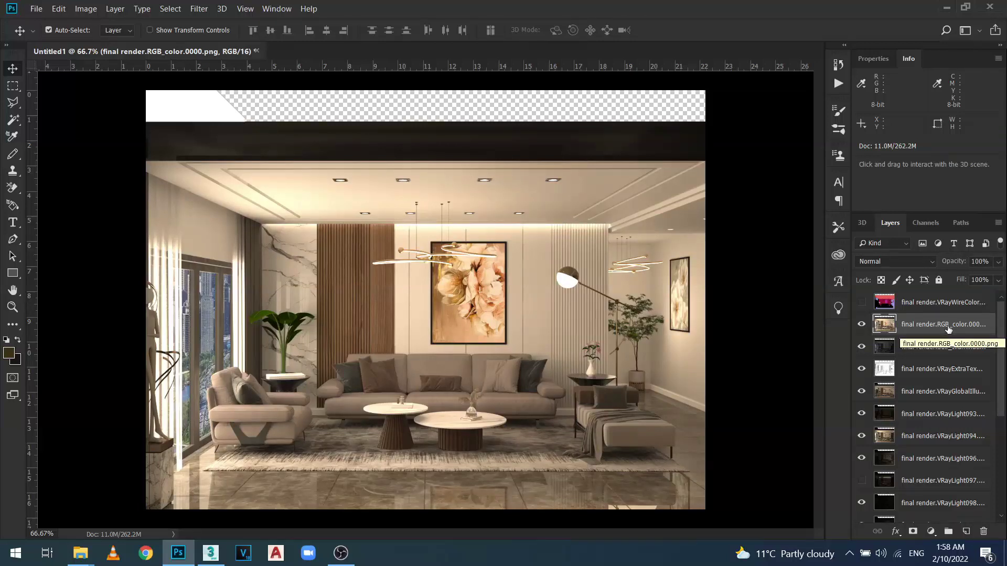
left_click(889, 264)
left_click(902, 102)
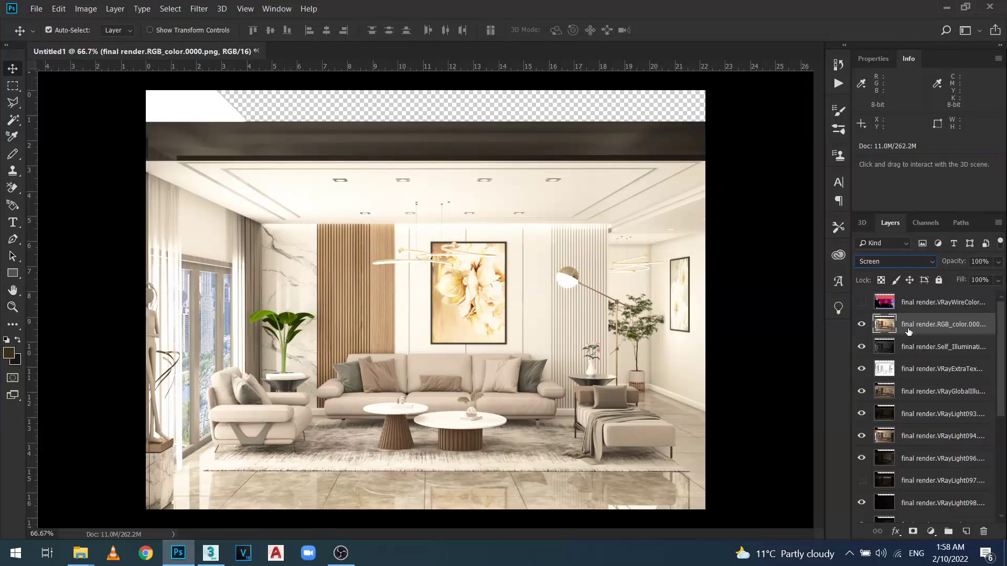
left_click(890, 261)
left_click(901, 48)
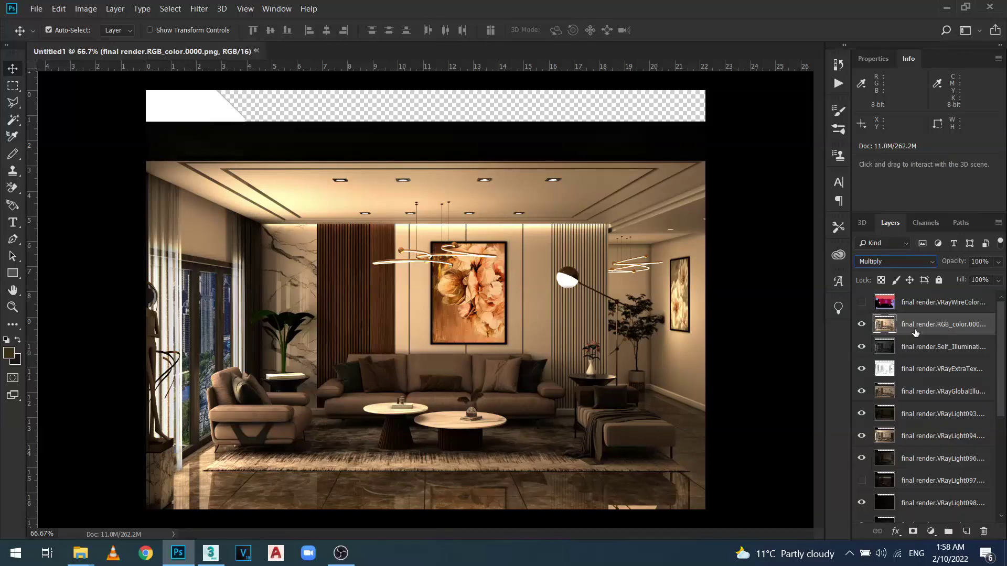
Lower RGB_color opacity to 37%, compare it, and switch it back to Screen
left_click(998, 262)
left_click_drag(999, 278, 959, 279)
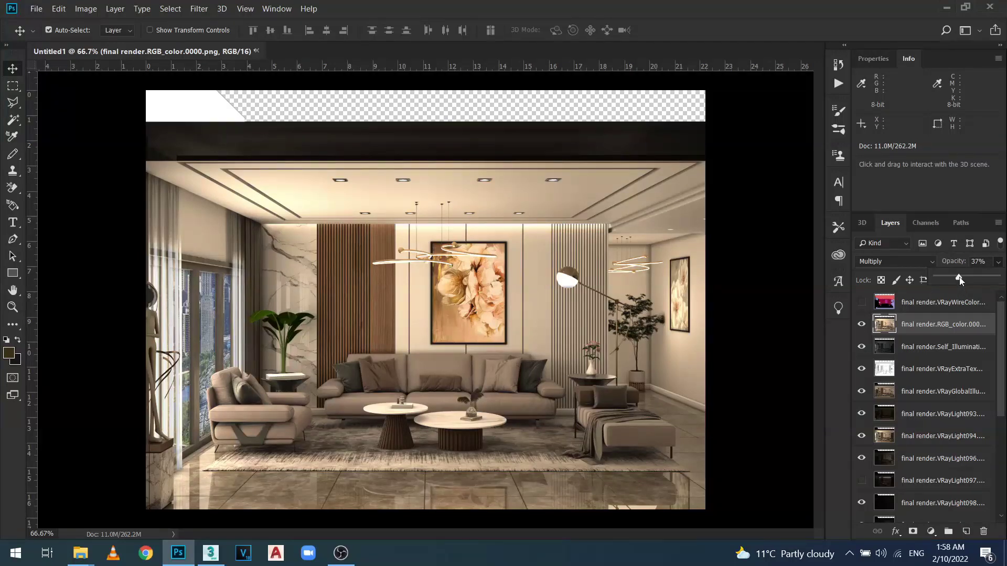
left_click(862, 325)
left_click(862, 324)
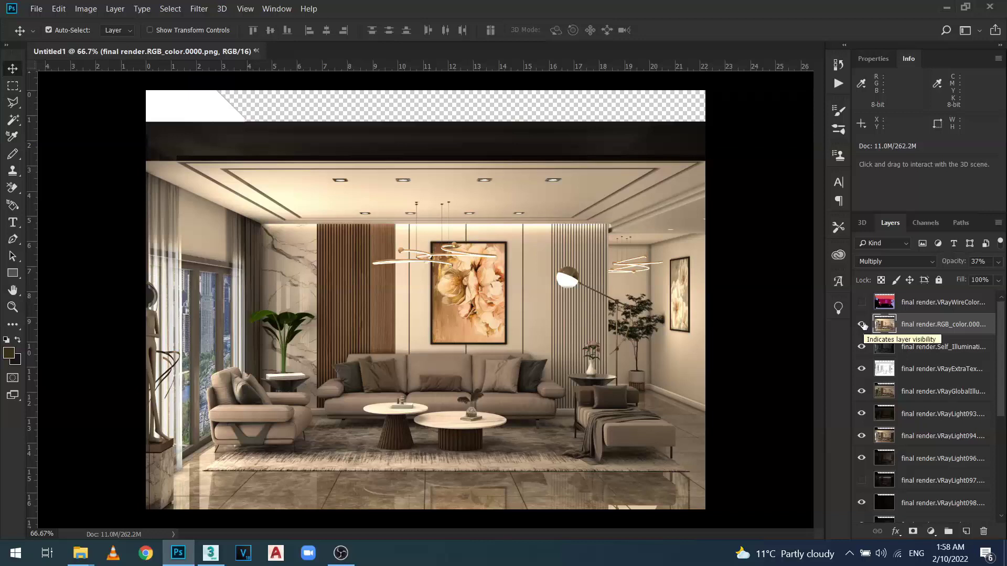
left_click(861, 325)
left_click(862, 324)
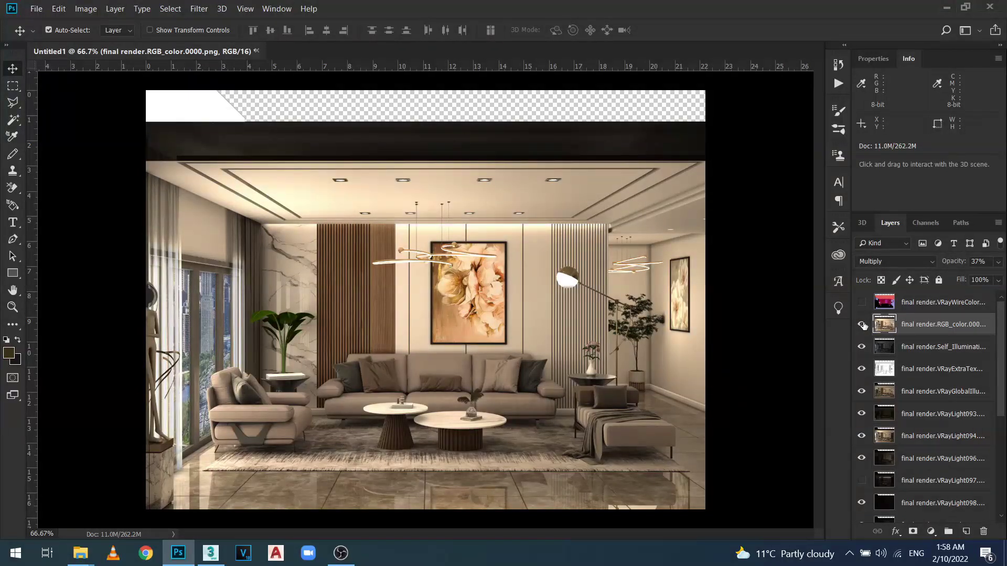
left_click(930, 260)
left_click(900, 106)
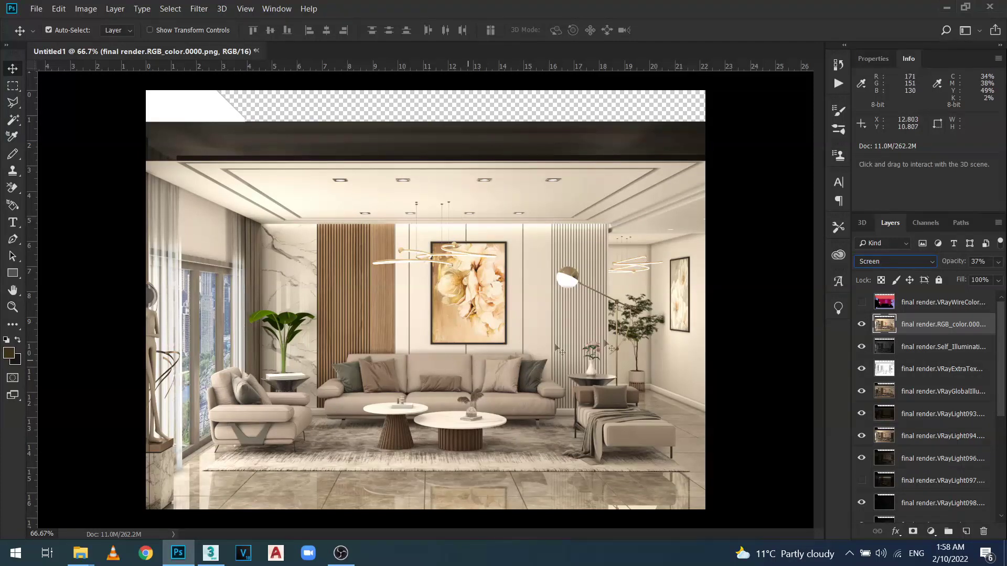
Switch RGB_color back to Multiply at 20% opacity and compare it
left_click(862, 326)
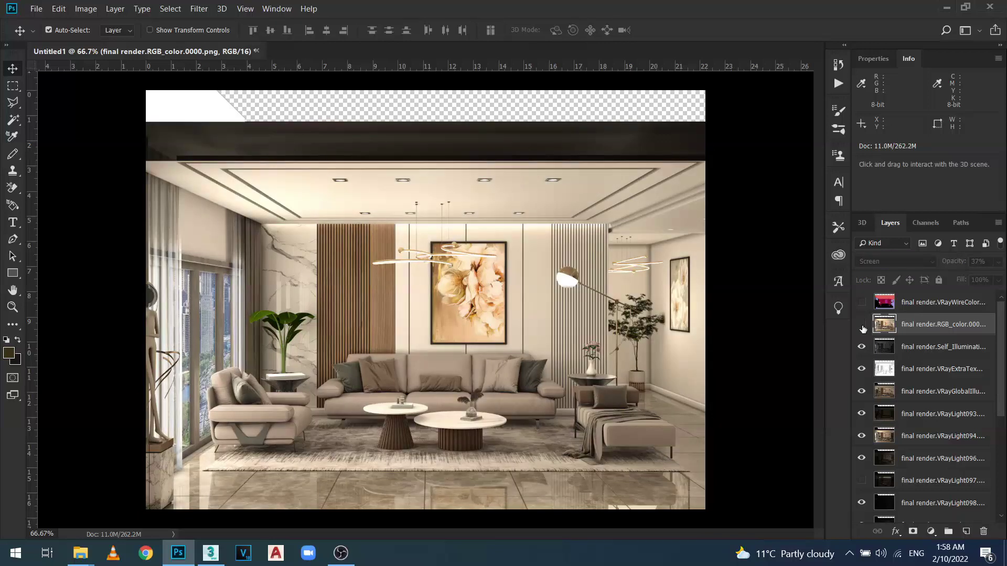
left_click(862, 326)
left_click(884, 260)
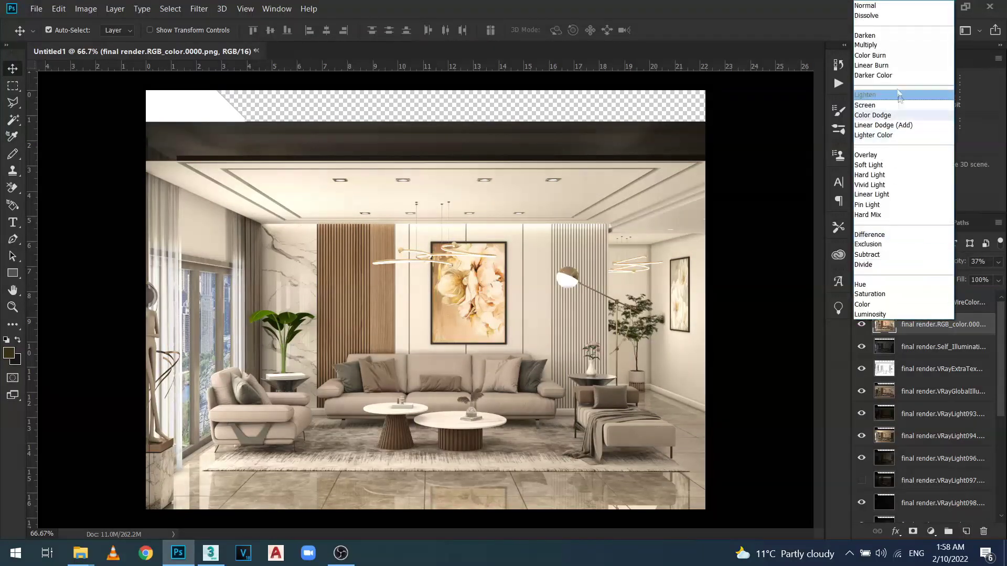
left_click(888, 48)
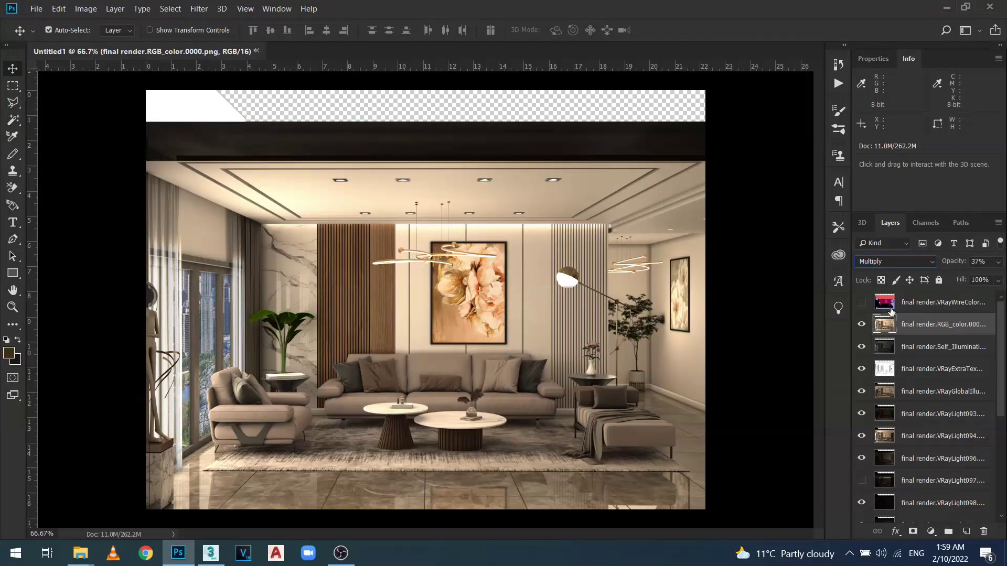
key("2")
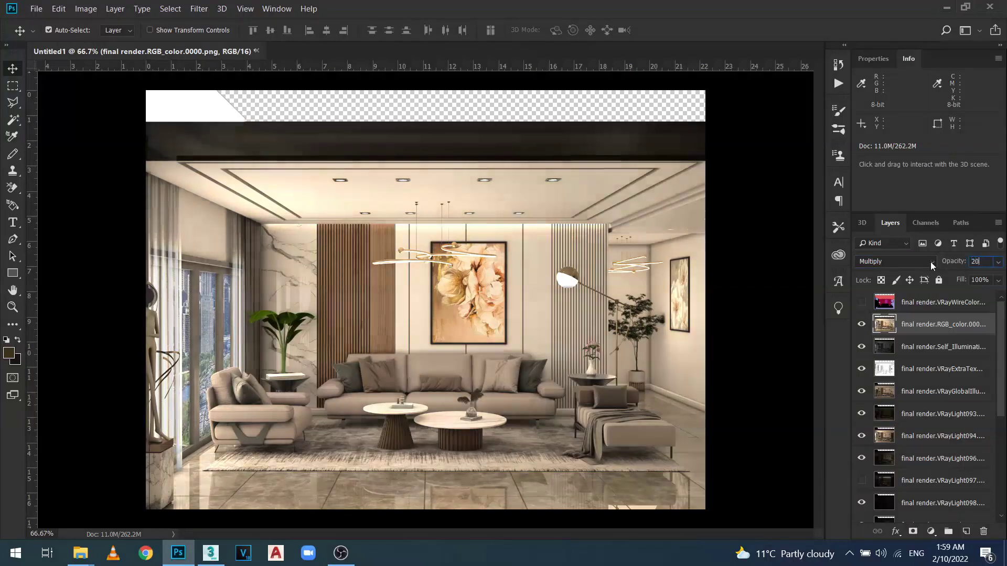
left_click(862, 325)
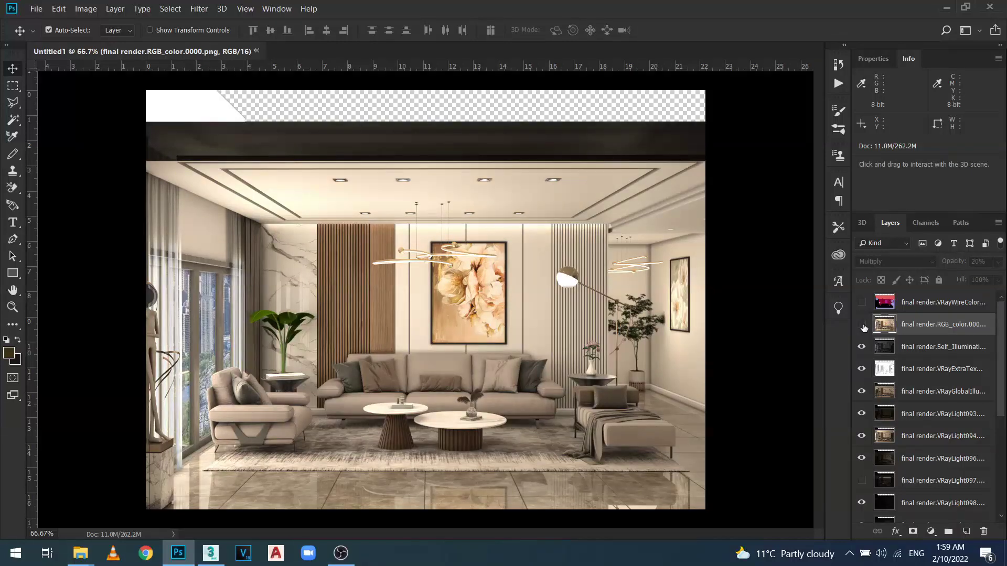
left_click(862, 325)
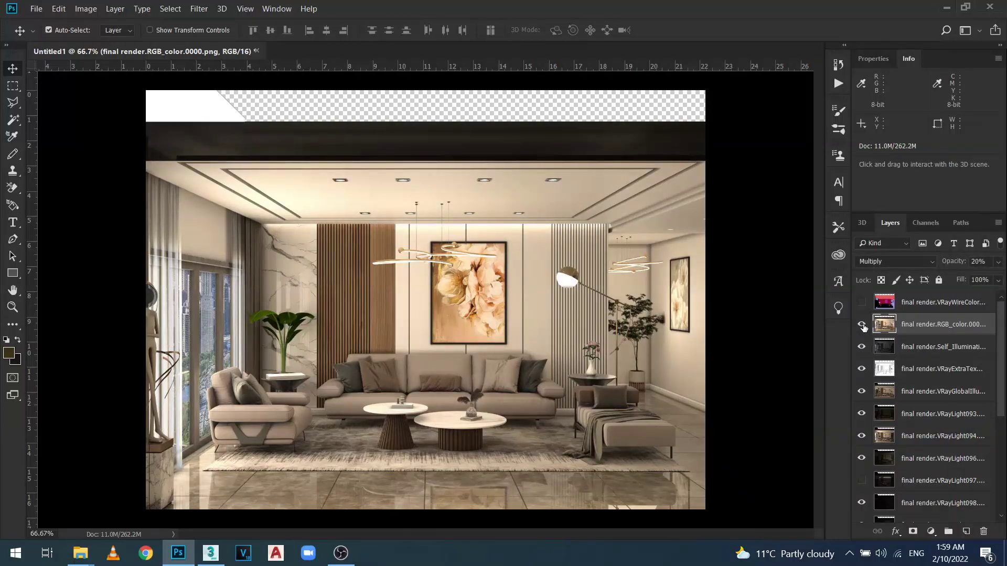
Lower RGB_color opacity to 10%, compare it, then show and select VRayWireColor
left_click_drag(945, 266, 941, 266)
left_click(861, 324)
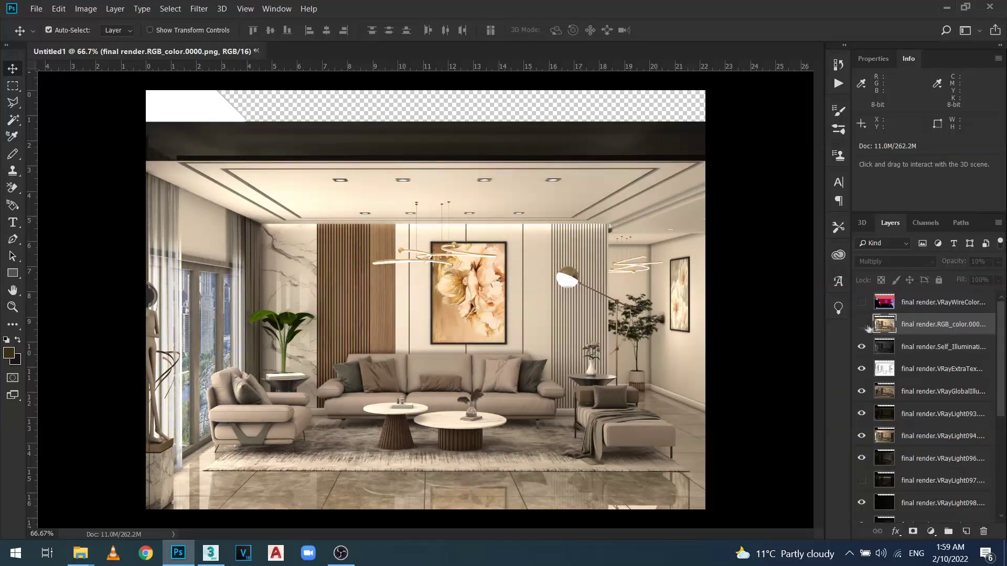
left_click(862, 325)
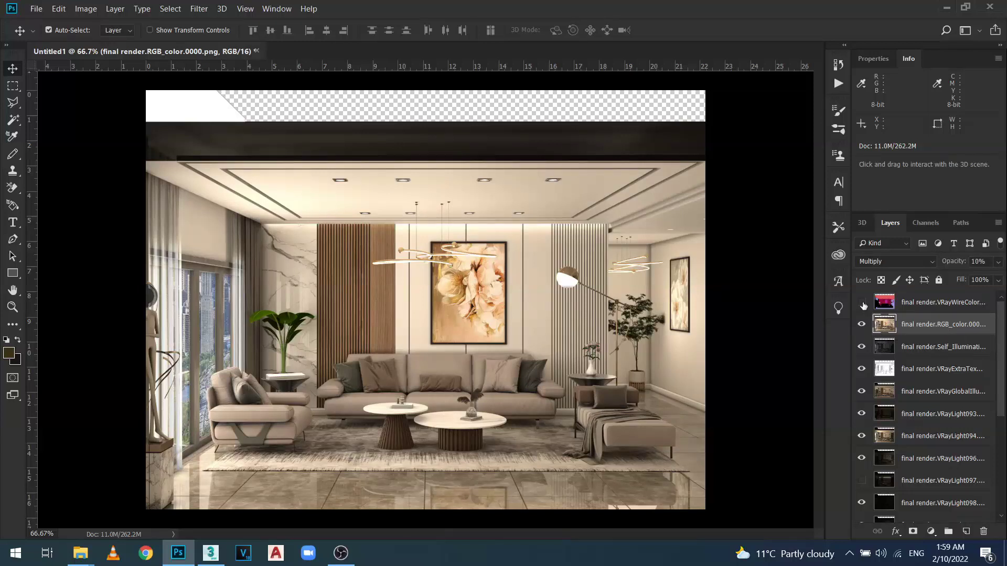
left_click(922, 303)
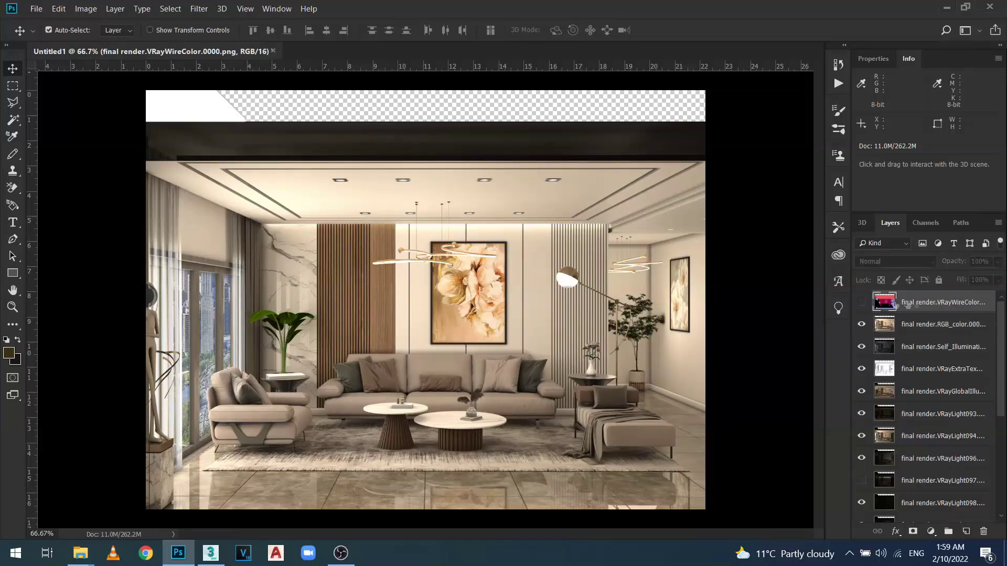
left_click(862, 304)
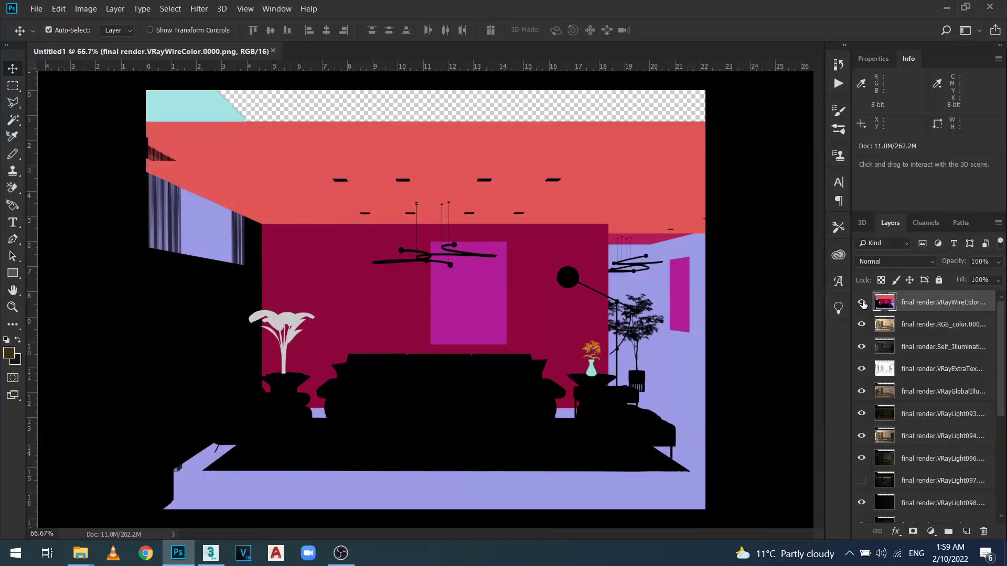
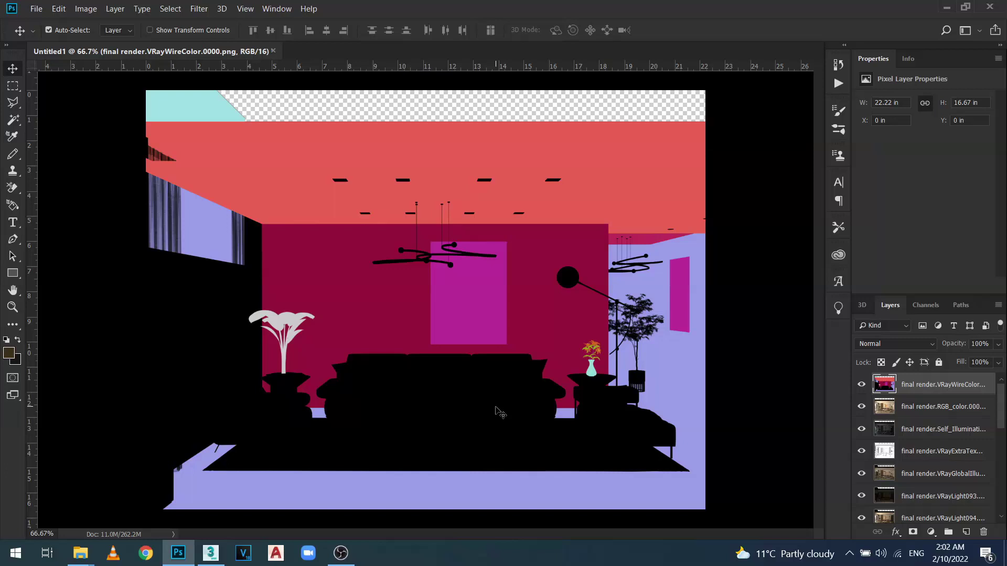
Blend the VRayWireColor layer in Screen mode so the full-colour room render shows
left_click(932, 346)
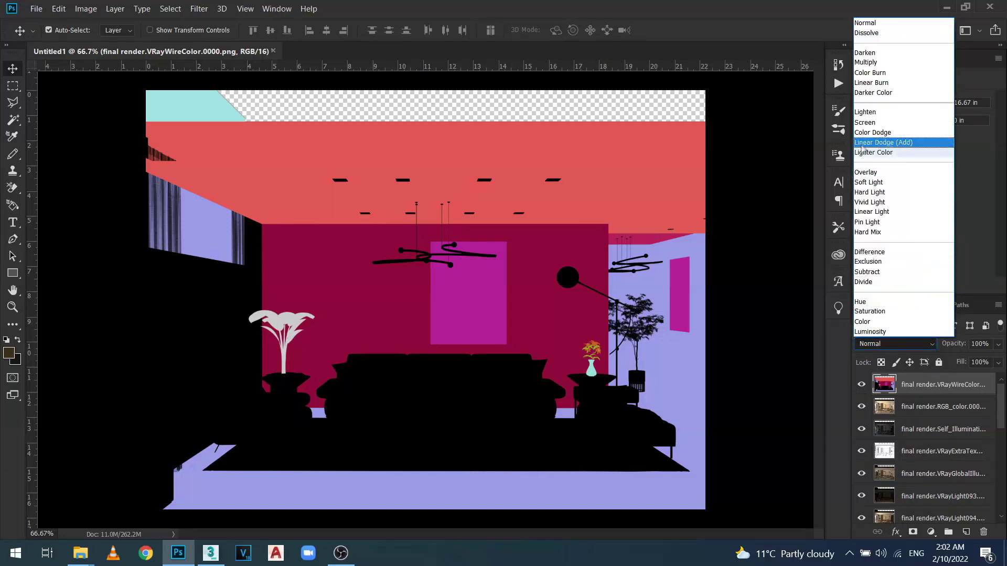
left_click(913, 125)
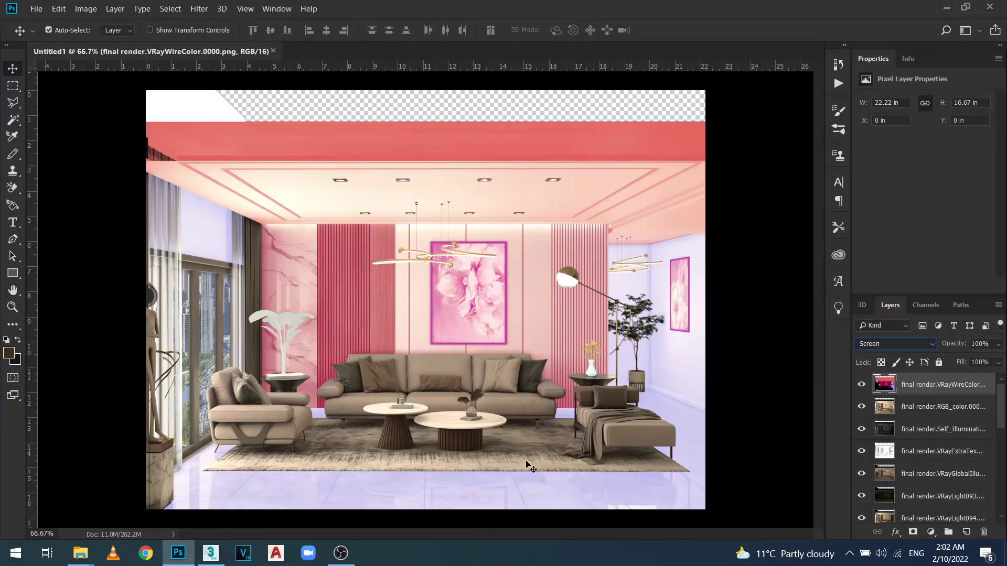
left_click(14, 121)
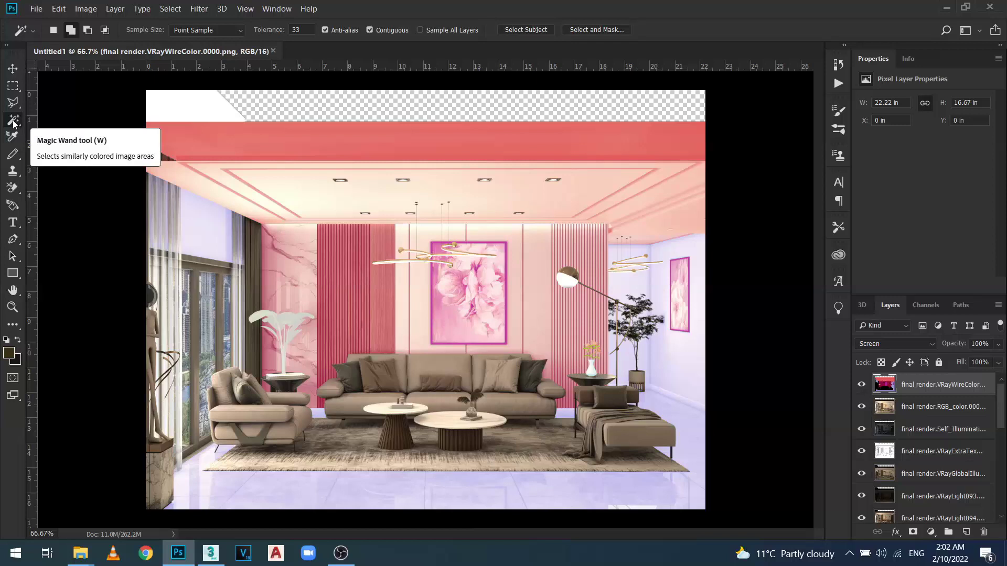
Show the wire-colour pass in Normal and trial Magic Wand selections of furniture, chandelier and wall
left_click(418, 372)
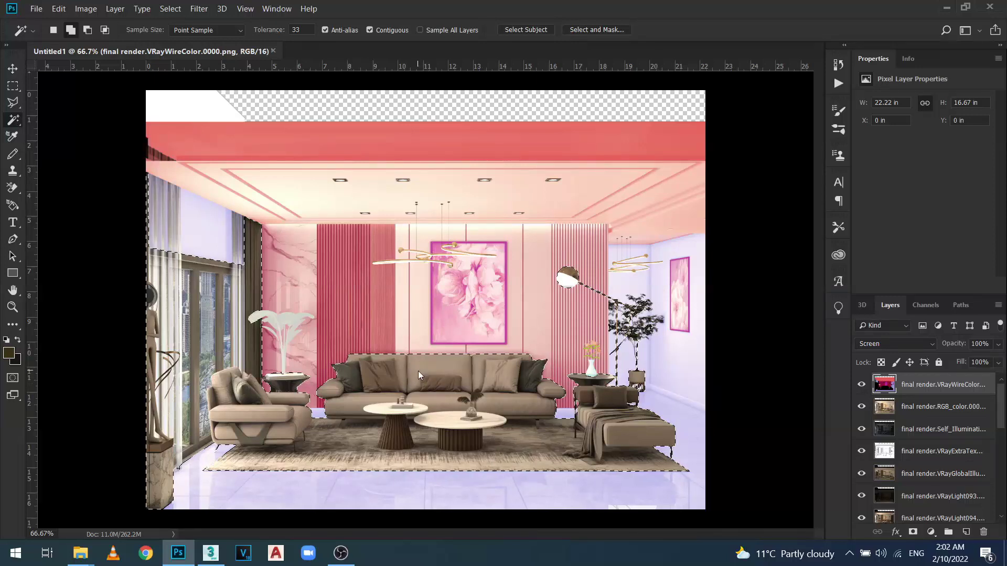
left_click(890, 347)
left_click(902, 18)
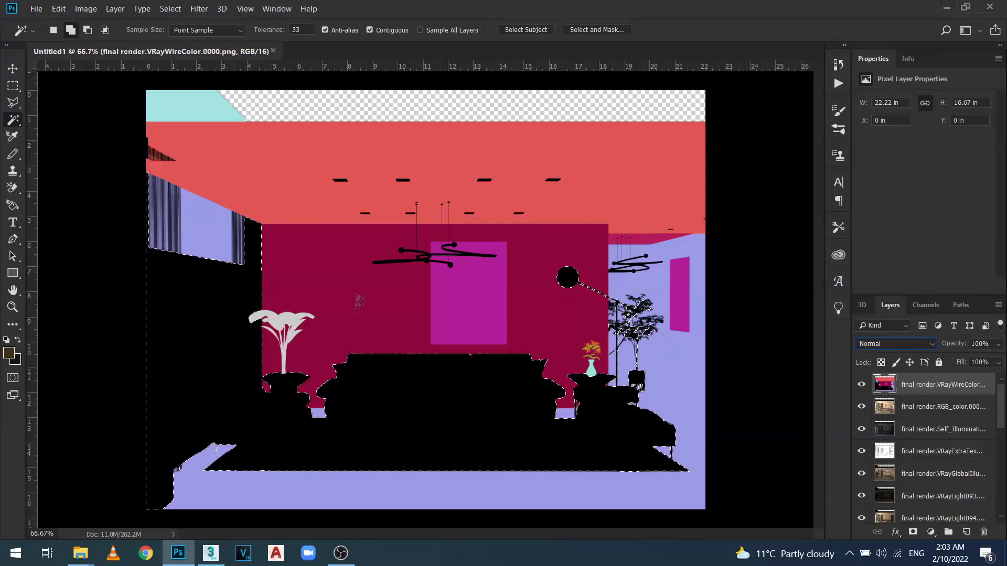
left_click(393, 263)
left_click(361, 317)
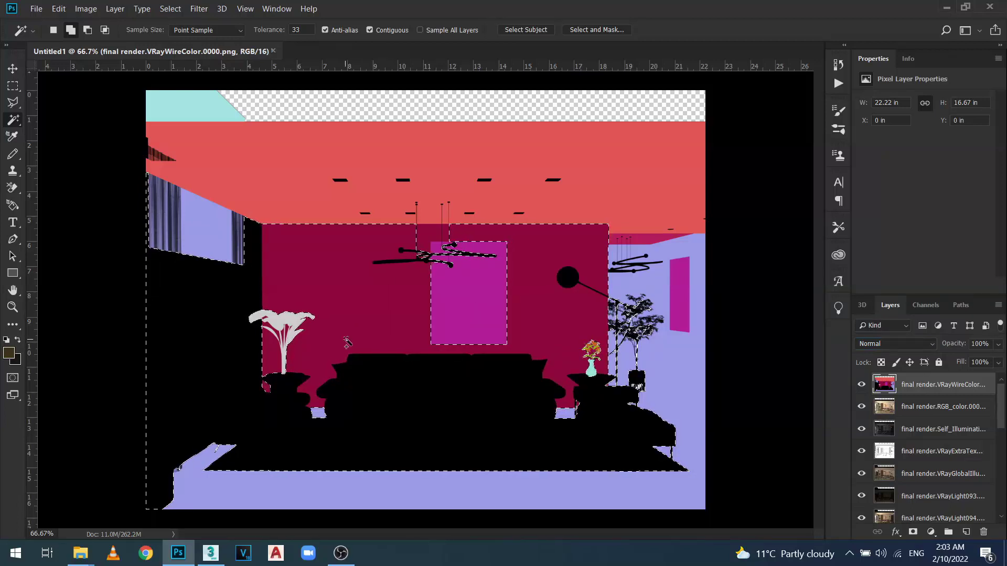
key("ctrl+z")
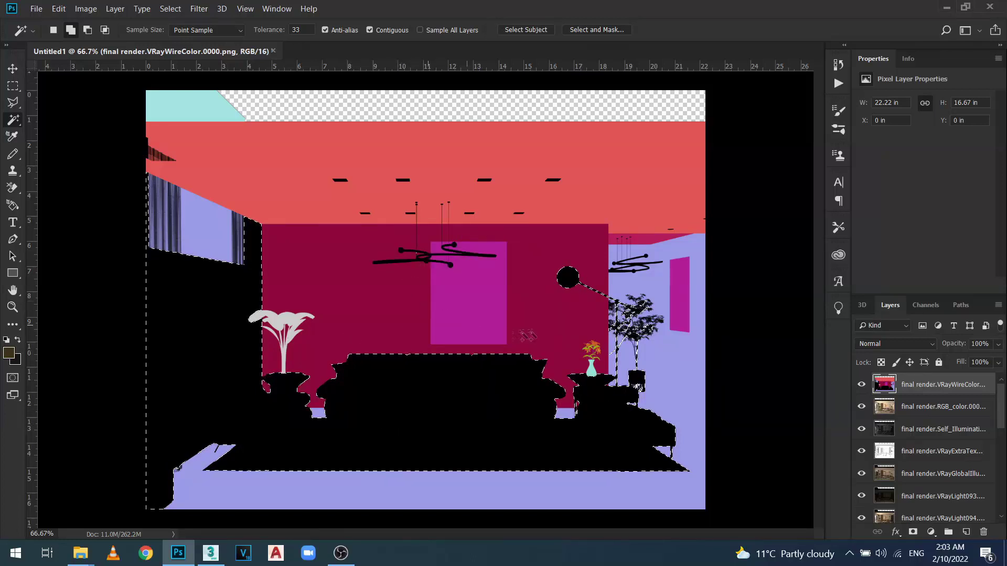
key("ctrl+d")
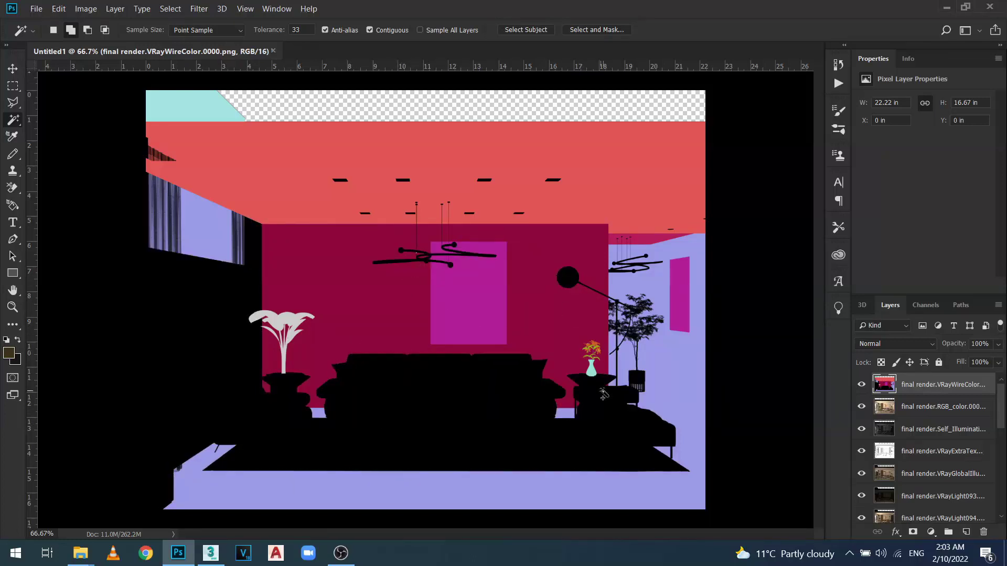
Magic Wand-select the black furniture-and-floor silhouette and return the wire-colour layer to Screen
left_click(486, 393)
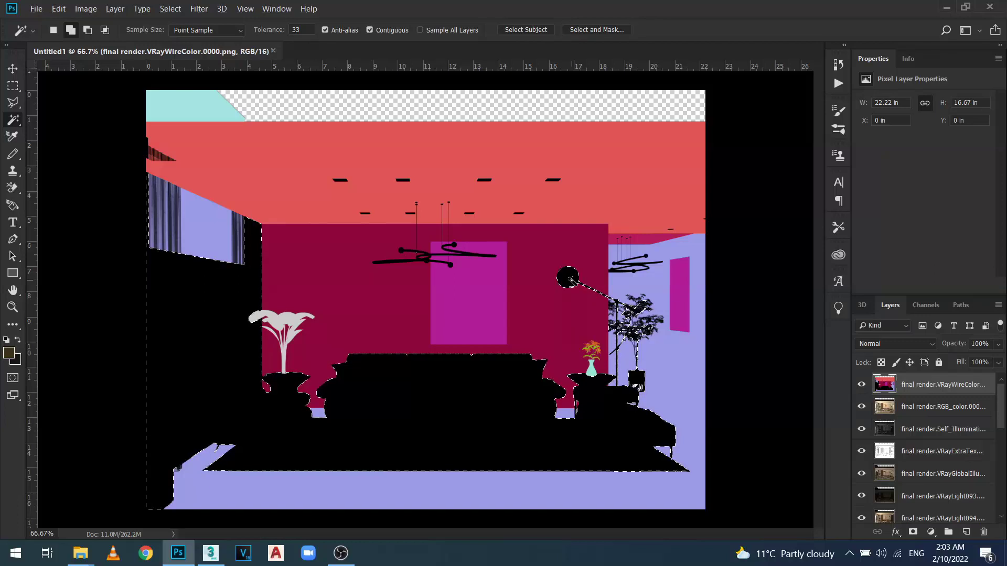
key("ctrl+d")
left_click(444, 396)
left_click(927, 343)
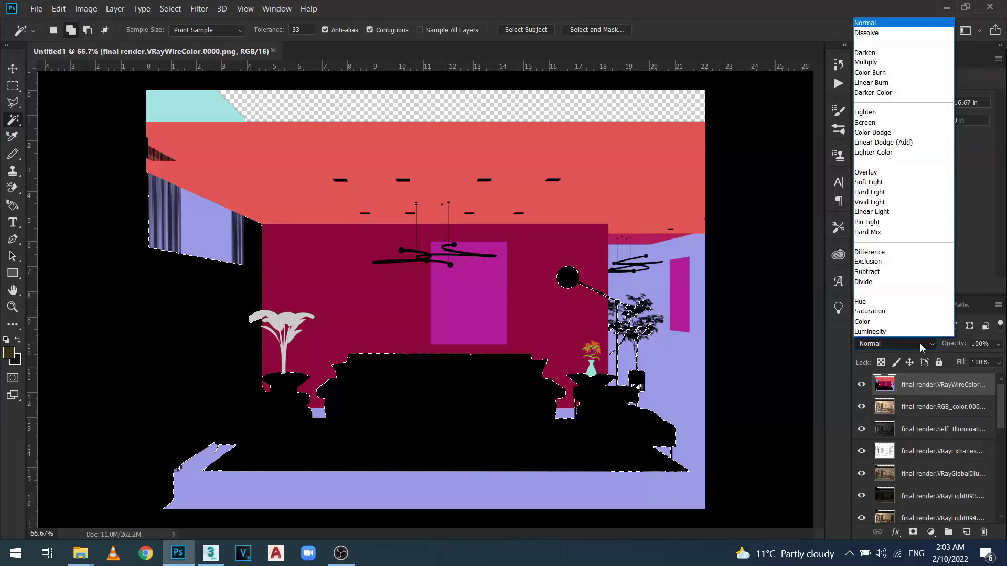
left_click(900, 124)
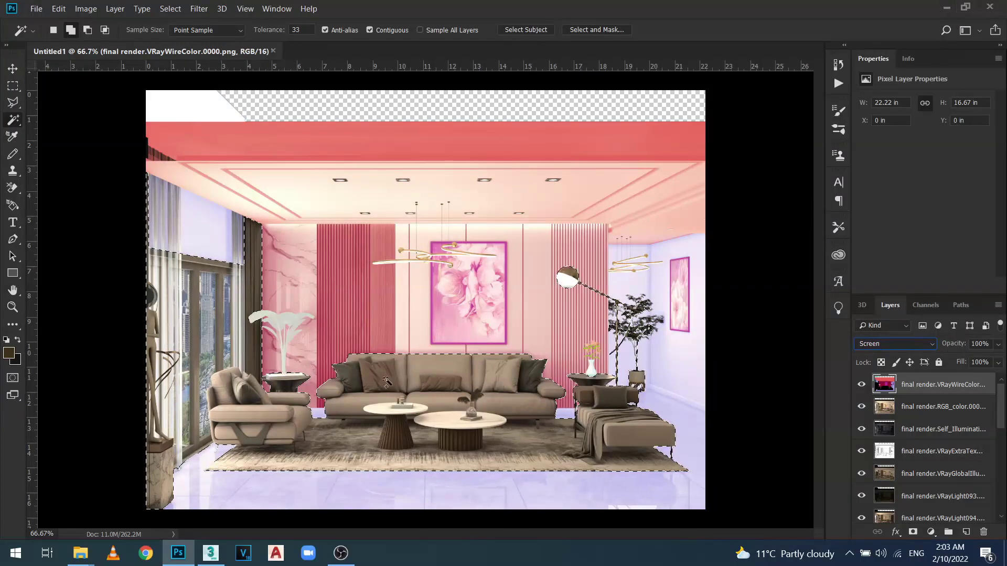
key("v")
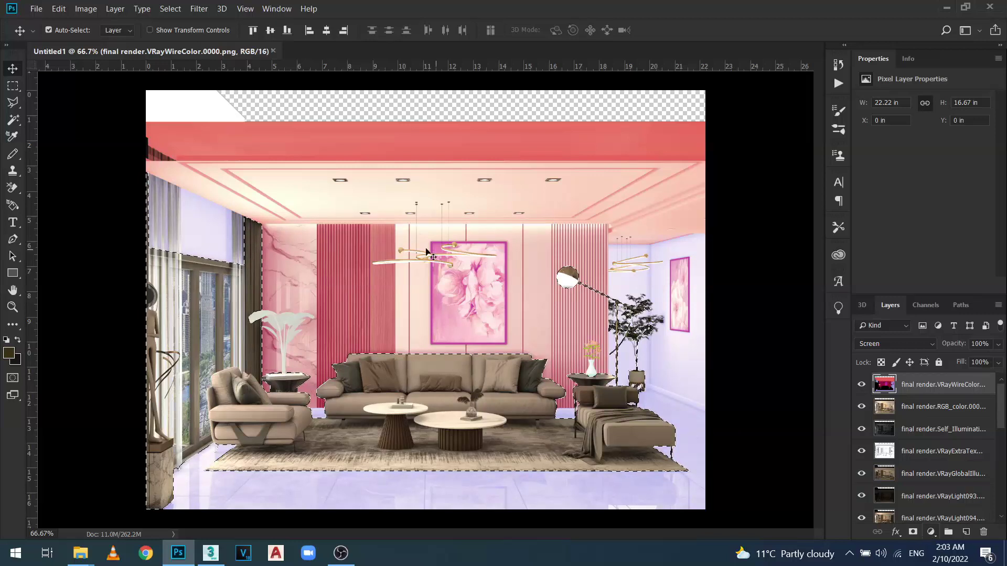
Add a Brightness/Contrast adjustment layer masked to the furniture-and-floor selection
left_click(84, 11)
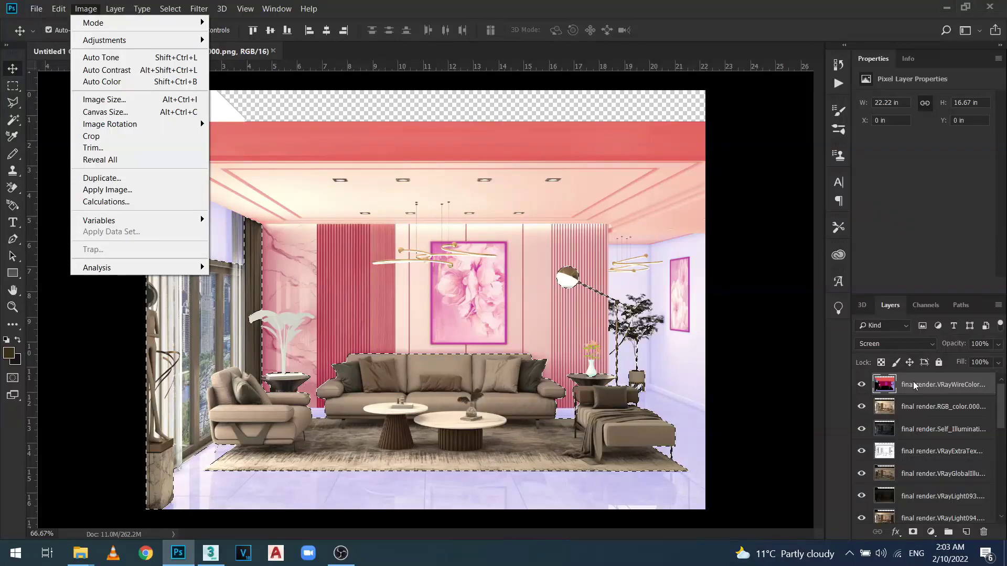
left_click(931, 532)
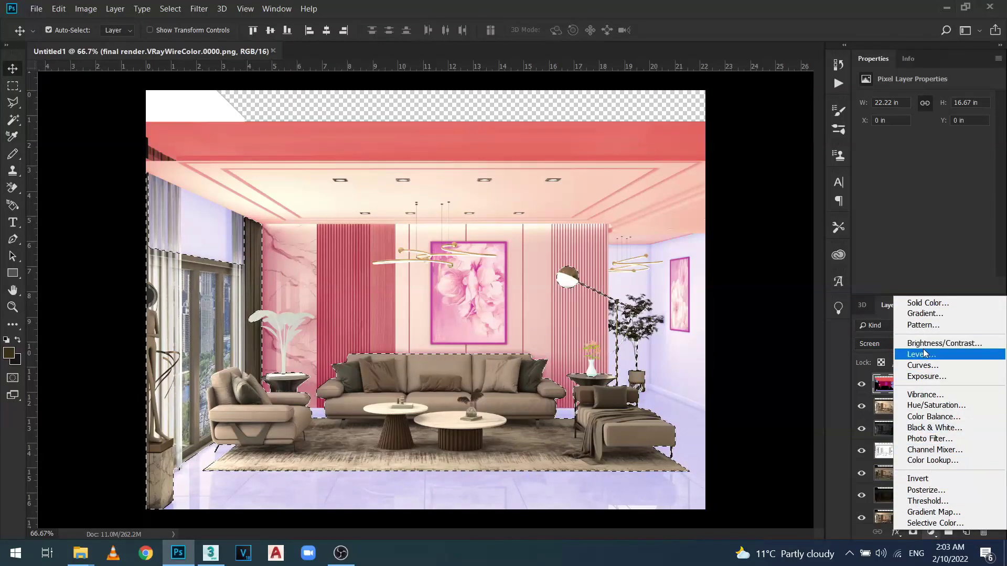
left_click(967, 345)
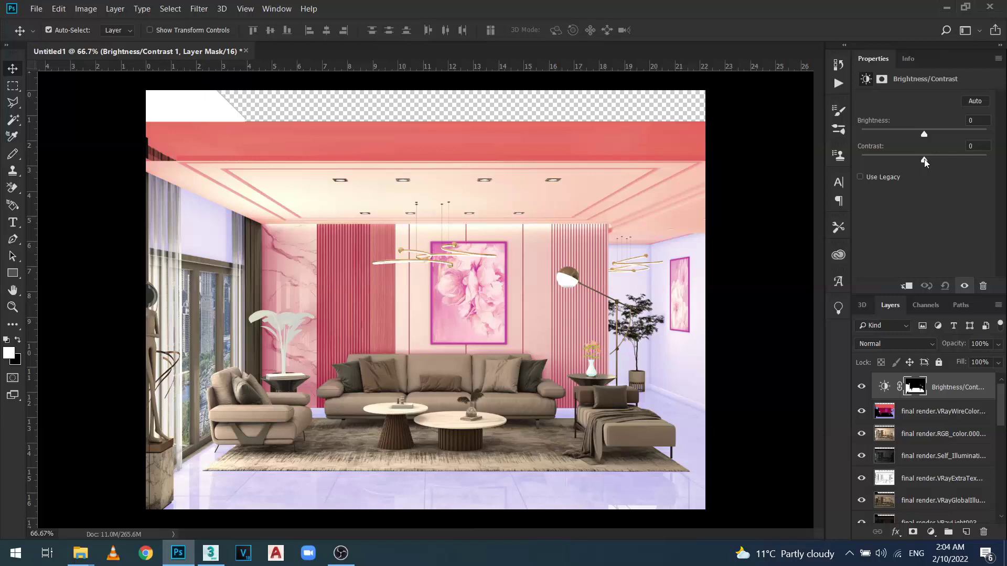
Set the masked Brightness/Contrast layer's contrast to 43, toggling it to compare with the original
mouse_move(927, 159)
left_mouse_down()
mouse_move(989, 163)
mouse_move(973, 166)
left_mouse_up()
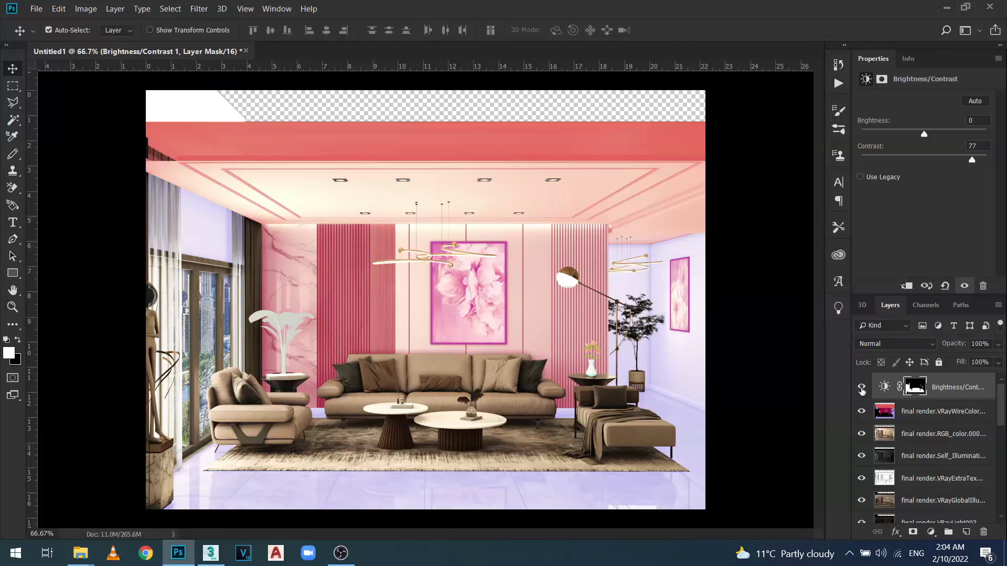
left_click(861, 387)
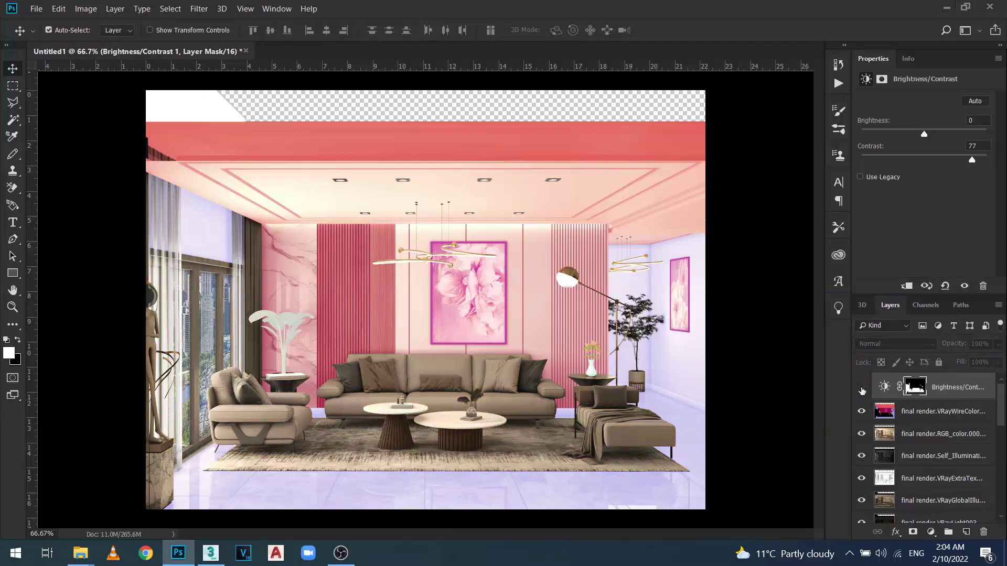
left_click(862, 388)
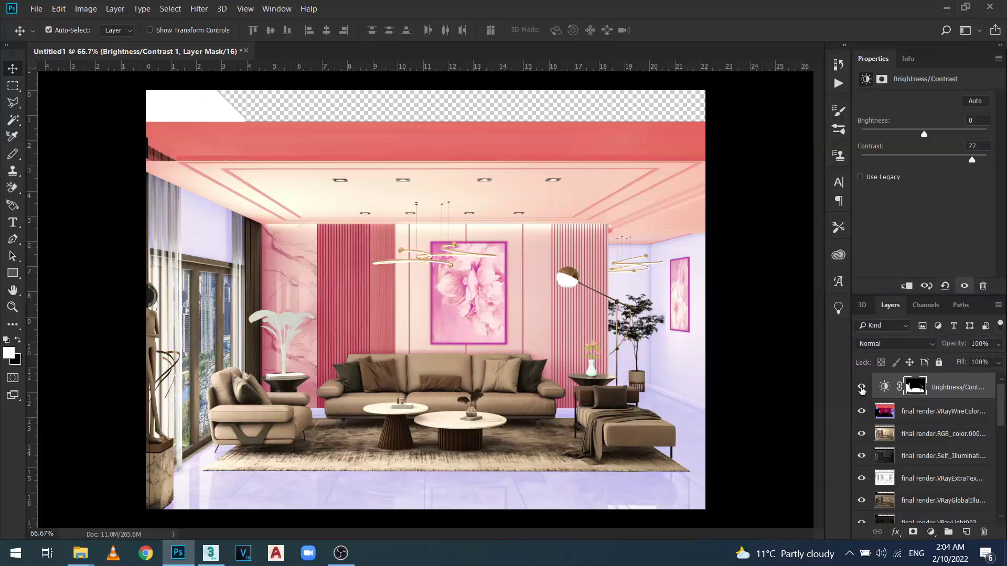
left_click(862, 388)
left_click_drag(973, 162, 952, 168)
left_click(861, 387)
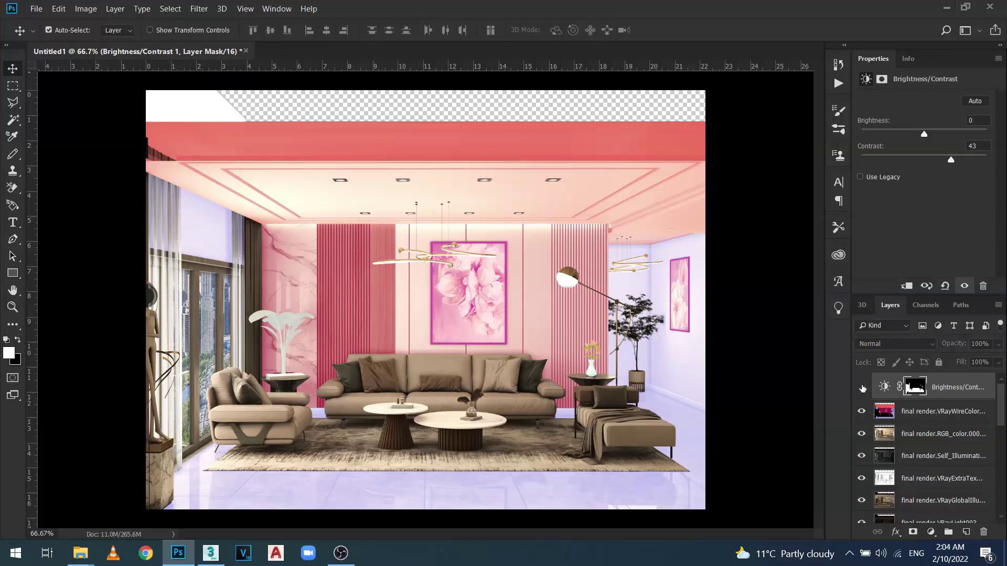
left_click(861, 387)
left_click(862, 387)
left_click(861, 387)
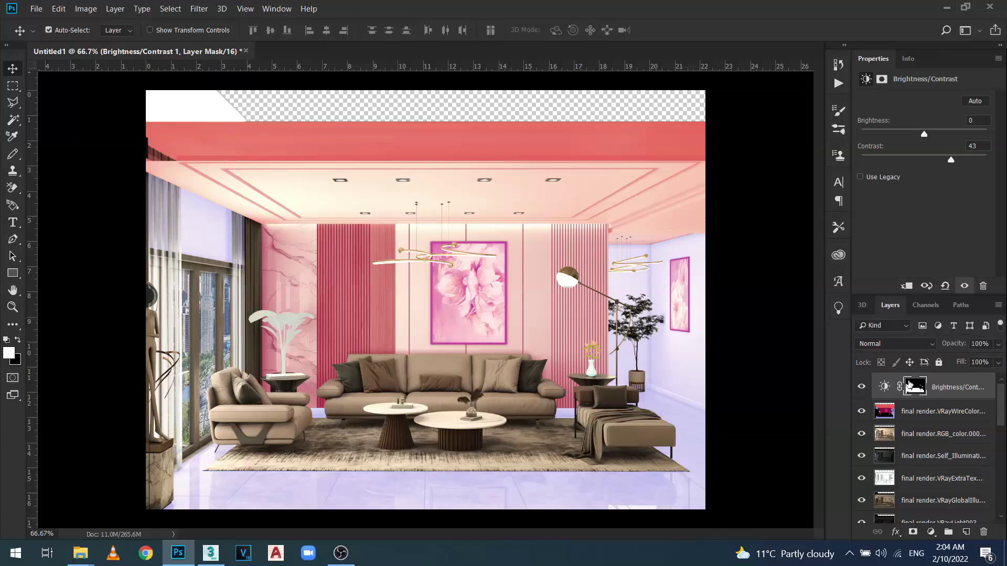
left_click(931, 532)
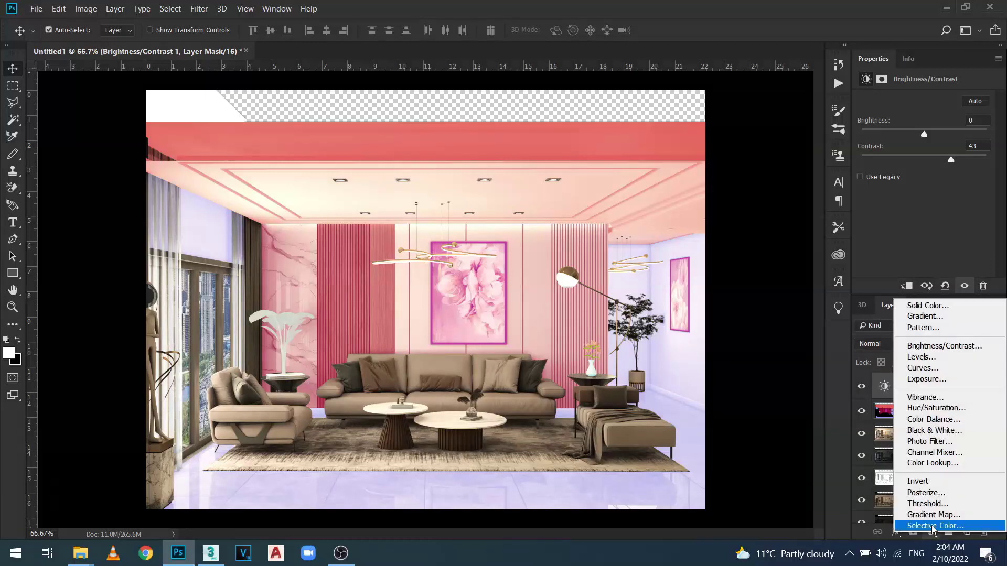
left_click(986, 420)
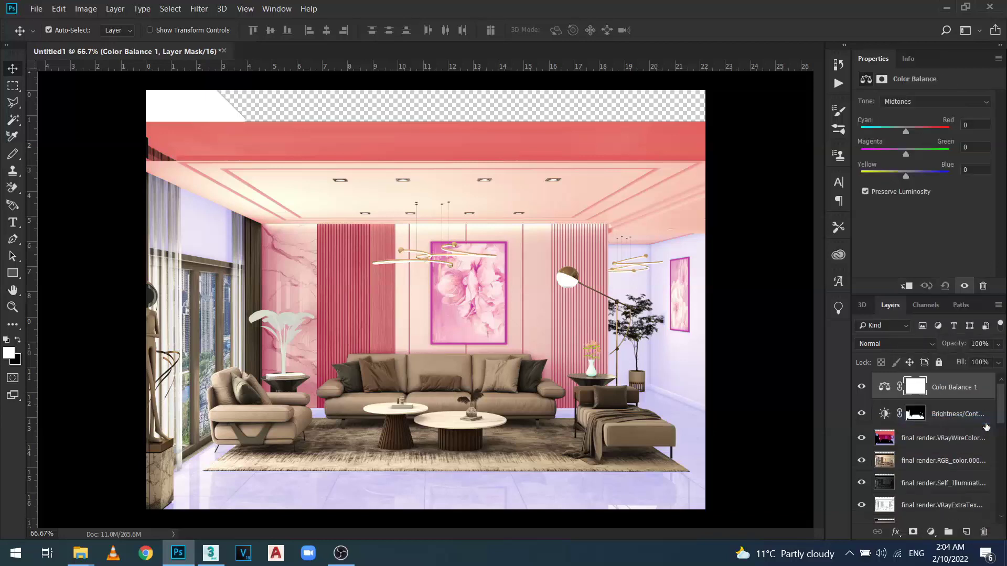
left_click_drag(906, 132, 940, 132)
left_click_drag(888, 156, 876, 153)
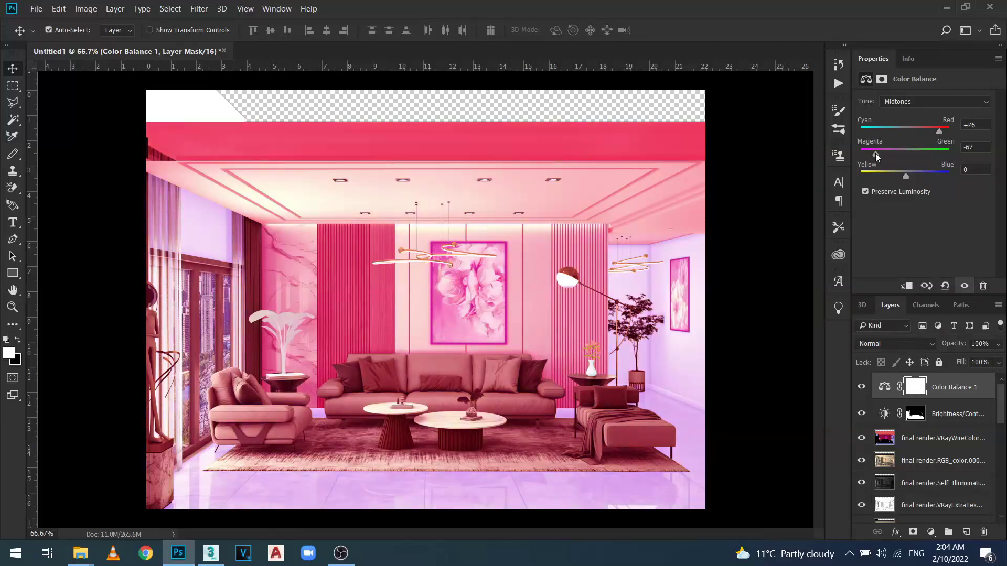
left_click_drag(929, 177, 933, 175)
left_click(984, 532)
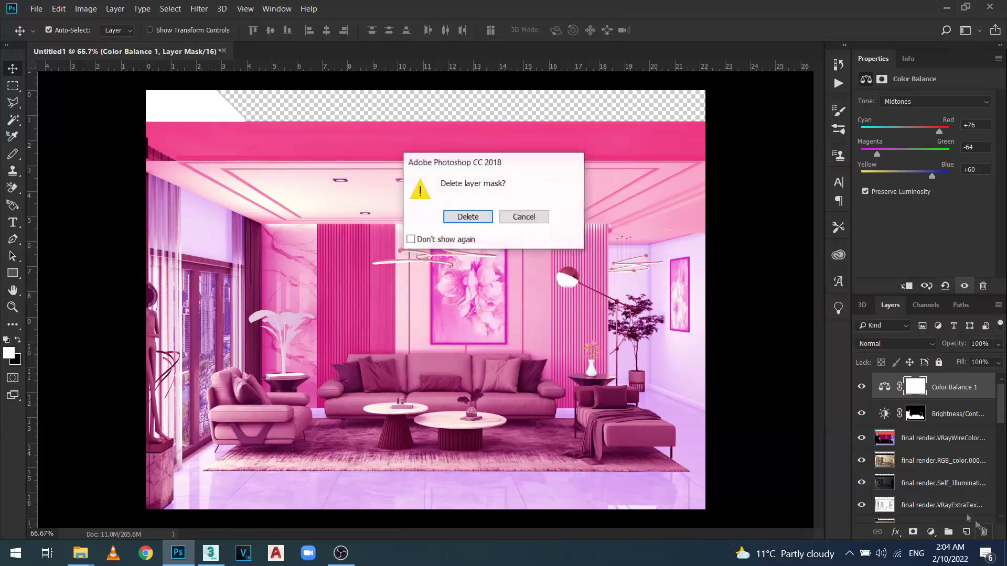
left_click(467, 216)
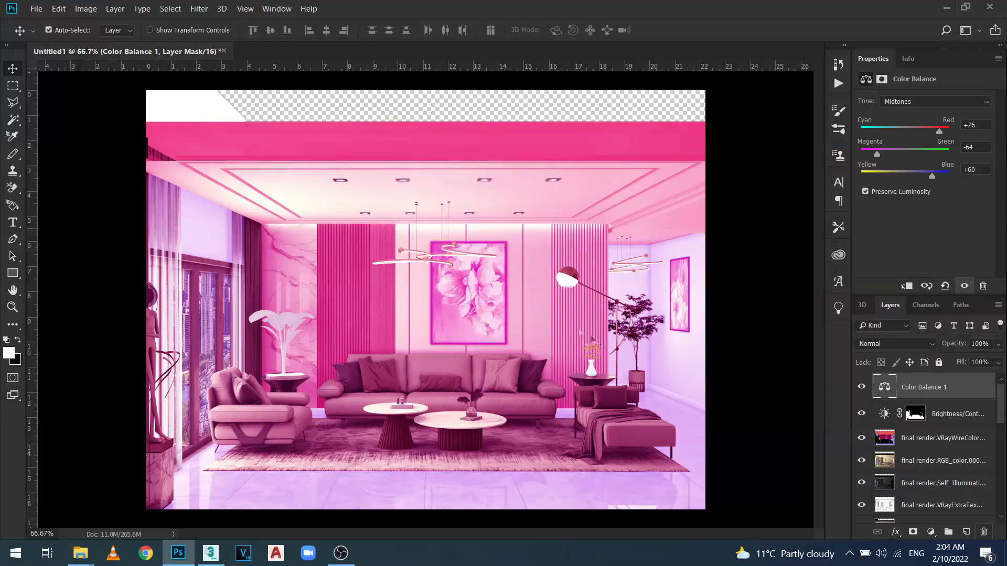
left_click(983, 532)
left_click(468, 217)
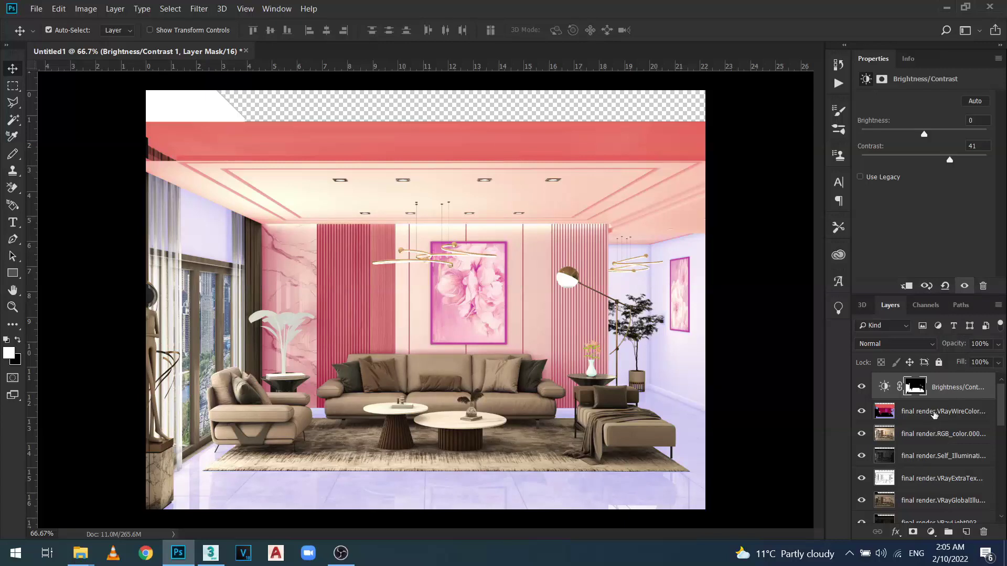
Toggle the VRayWireColor and Brightness/Contrast layers' visibility to compare against the original render
left_click(933, 413)
left_click(862, 413)
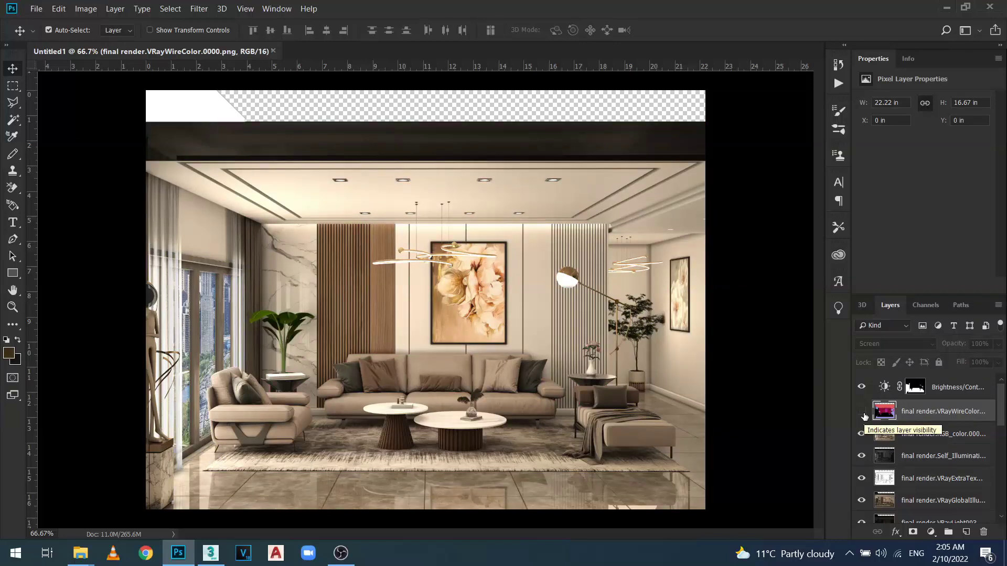
left_click(863, 388)
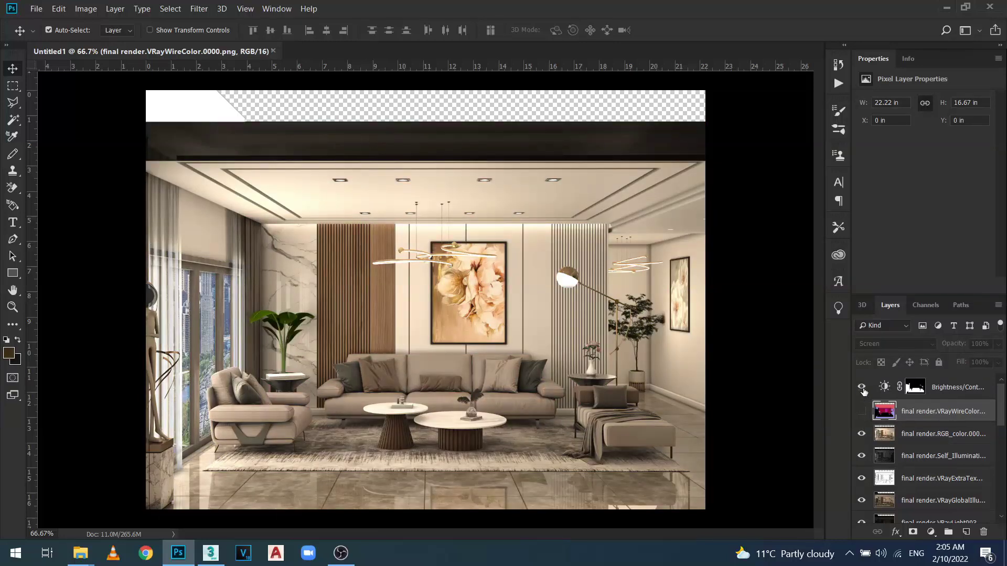
left_click(863, 412)
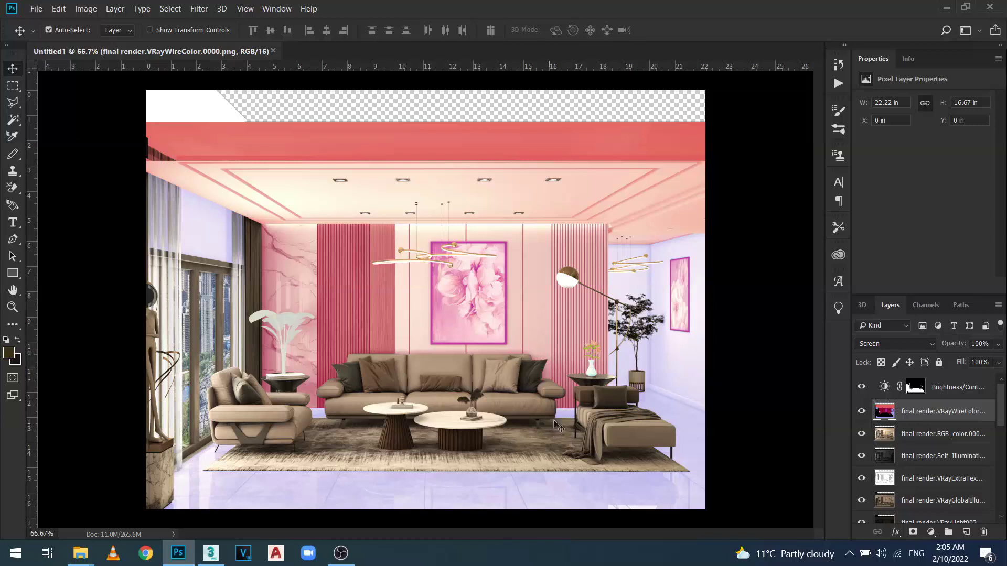
left_click(863, 413)
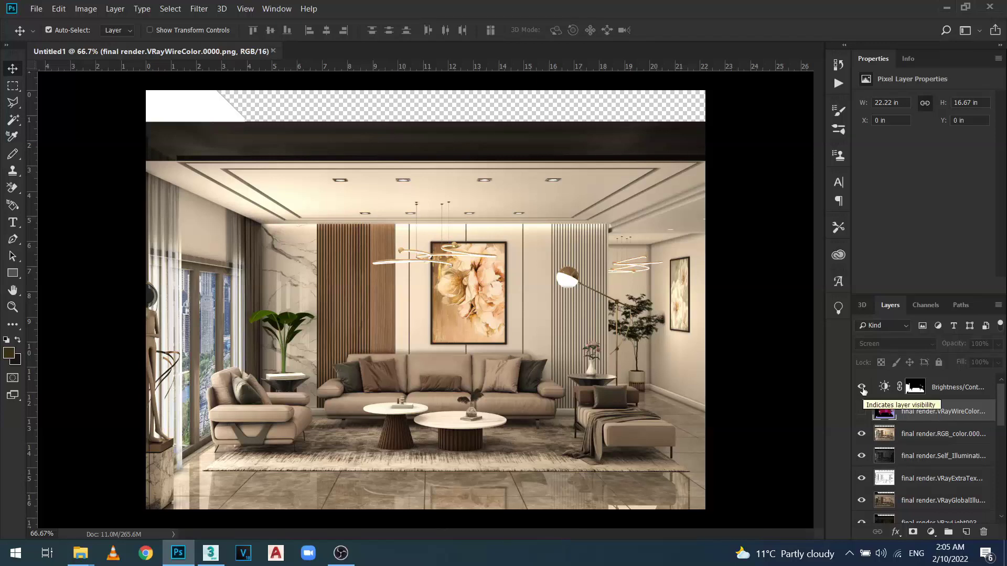
left_click(861, 387)
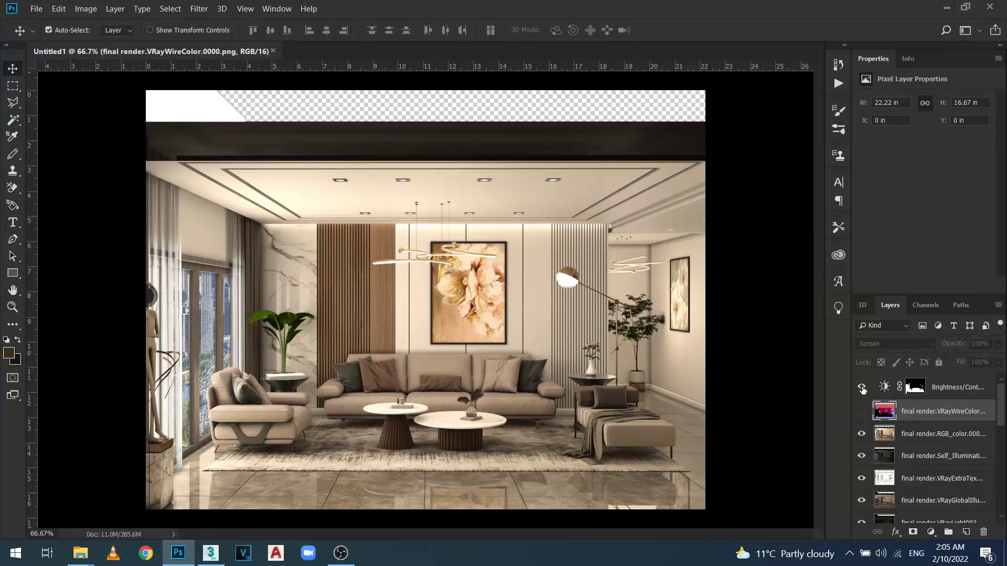
Set the Brightness/Contrast layer's contrast to 40 by entering 41 and nudging down
left_click(946, 387)
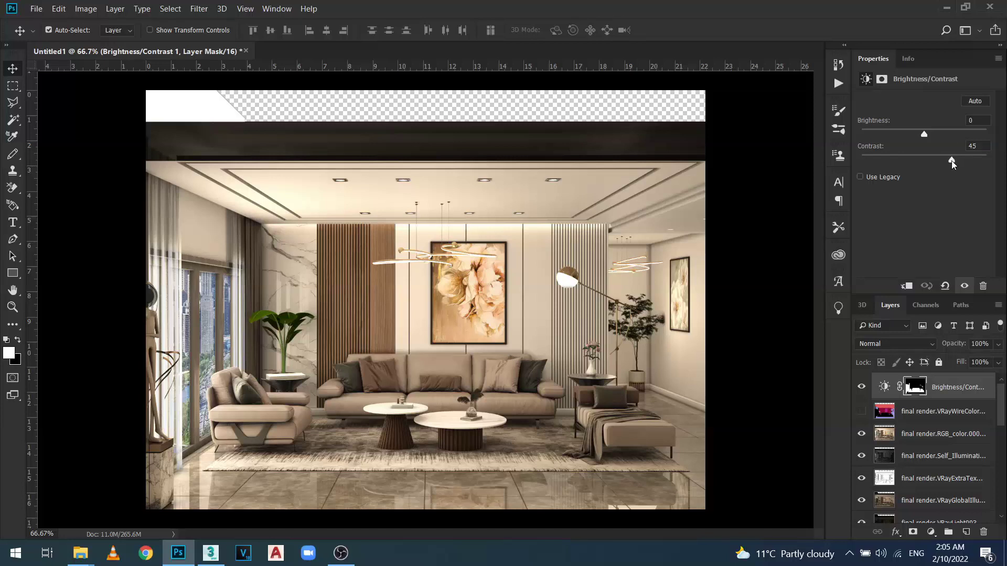
left_click_drag(952, 163, 987, 162)
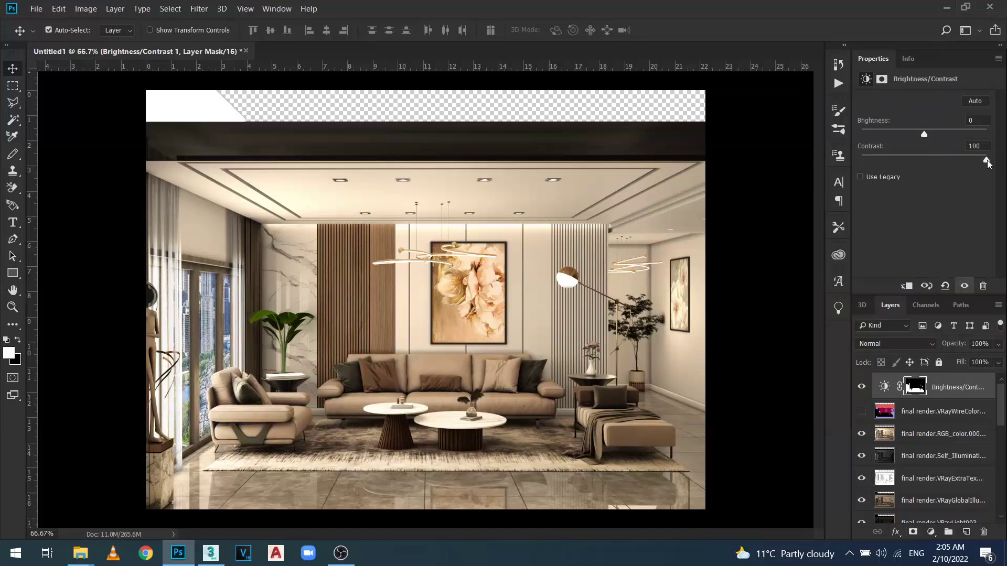
left_click(984, 146)
type("41")
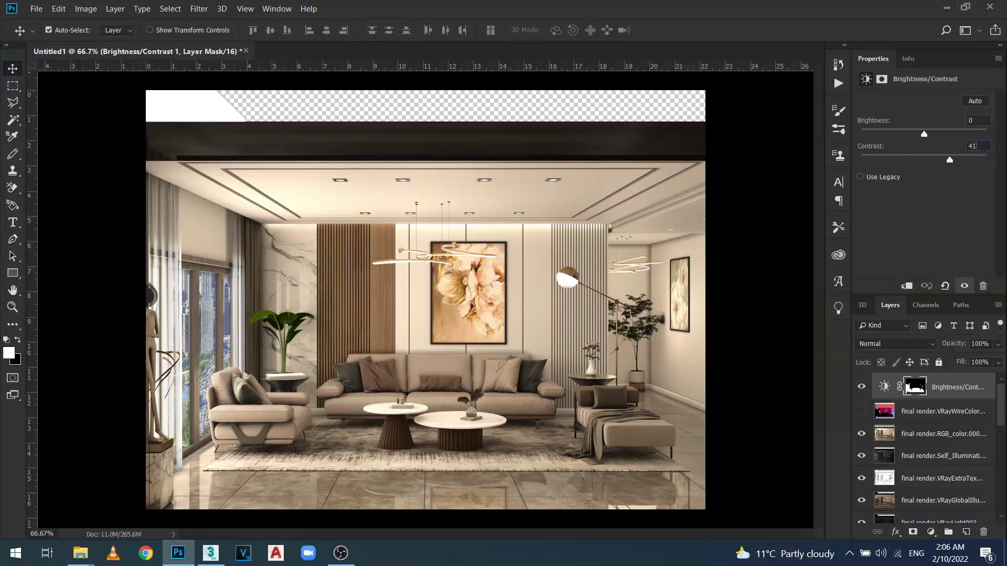
key("Down")
Show the wire-colour pass and Magic Wand-select the pink back wall, excluding the chandelier wire gap
left_click(886, 411)
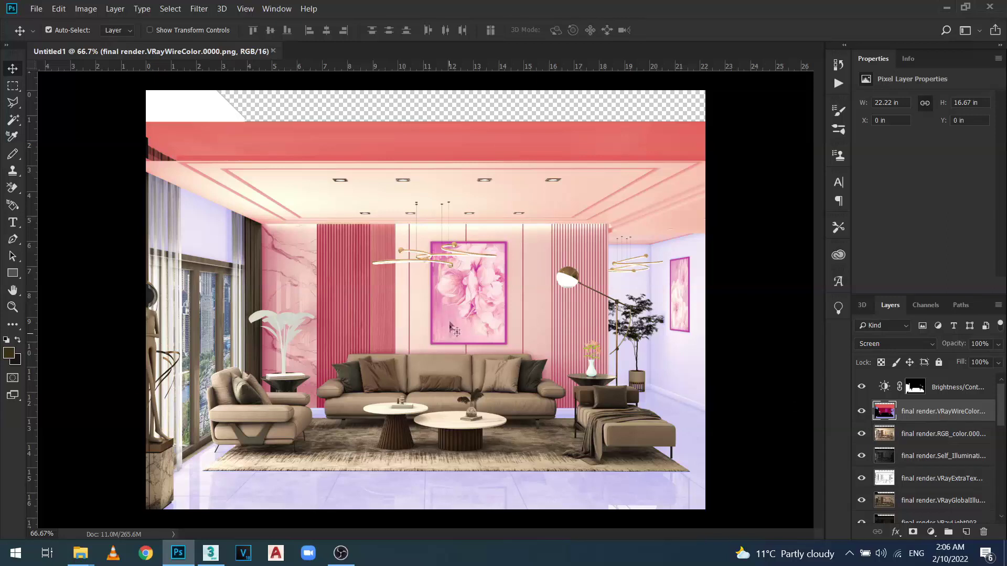
left_click(12, 120)
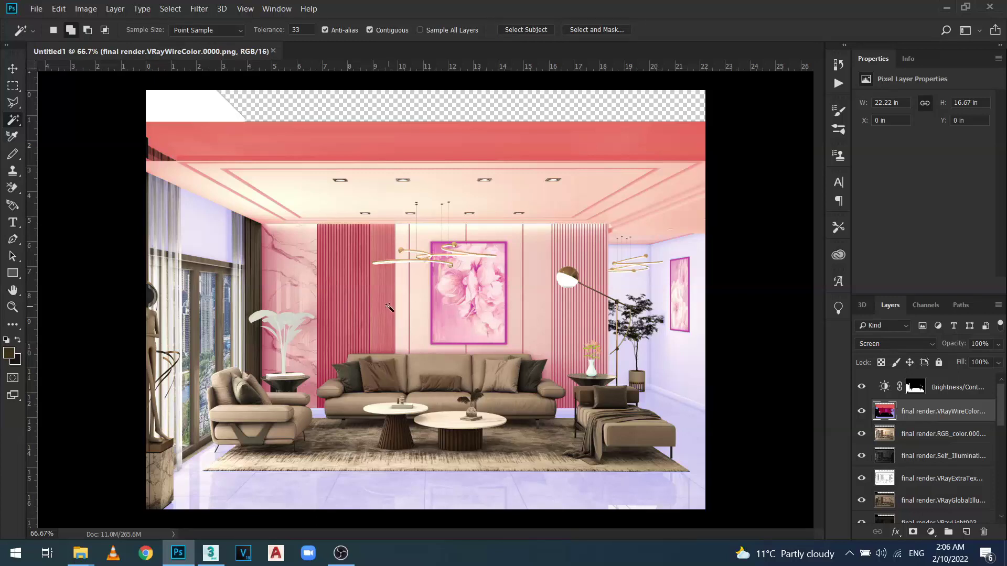
left_click(387, 306)
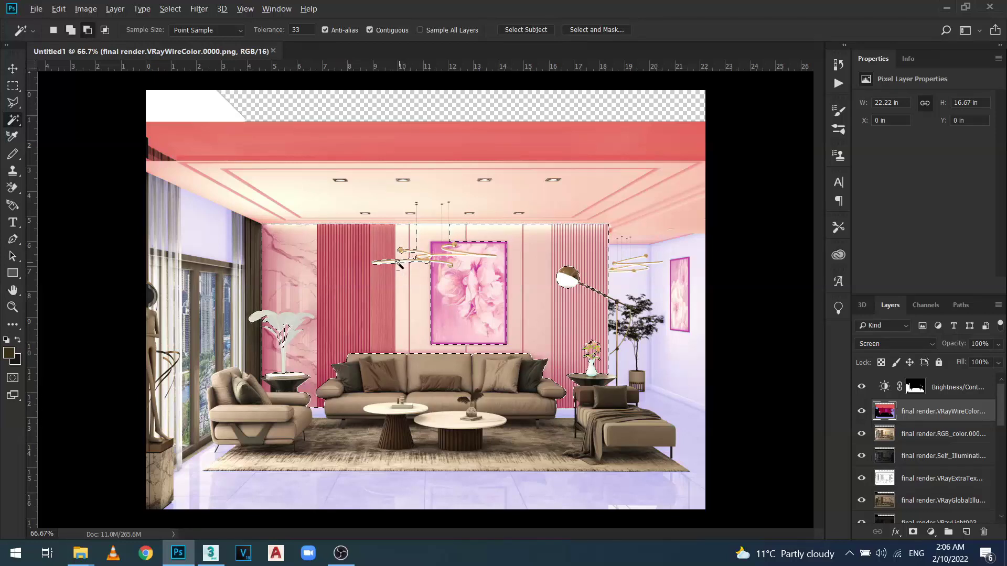
key("alt")
left_click(418, 253, "alt")
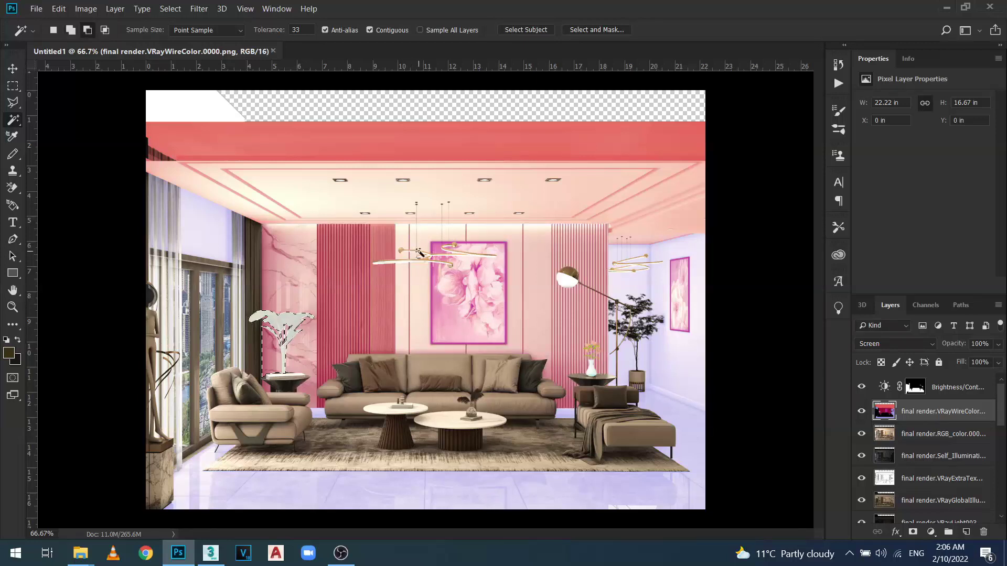
left_click(424, 314, "shift")
left_click(428, 240, "shift")
key("ctrl+z")
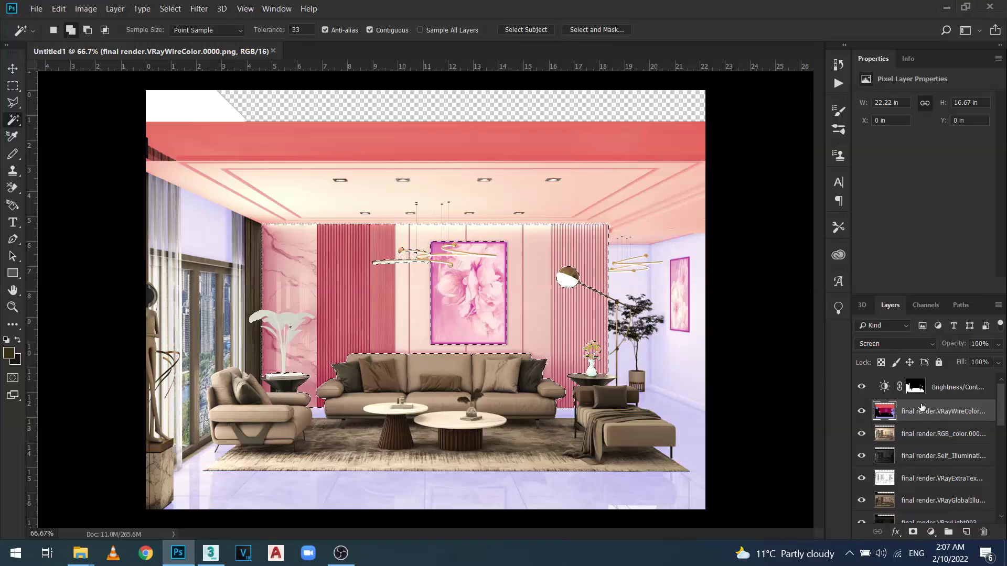
Add a Brightness/Contrast layer for the wall selection at contrast 20, hiding the wire-colour pass
left_click(944, 391)
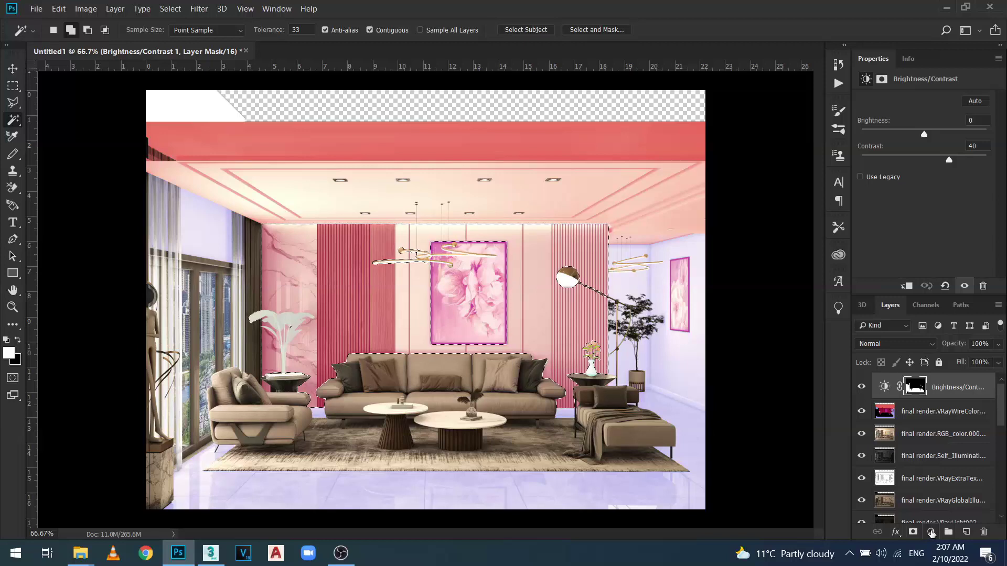
left_click(931, 533)
left_click(947, 346)
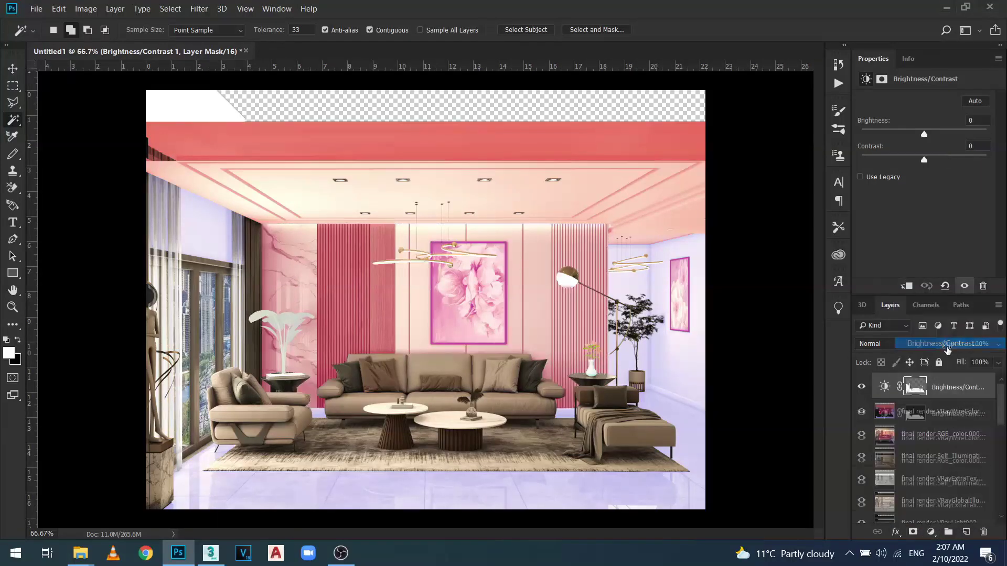
left_click_drag(925, 160, 940, 160)
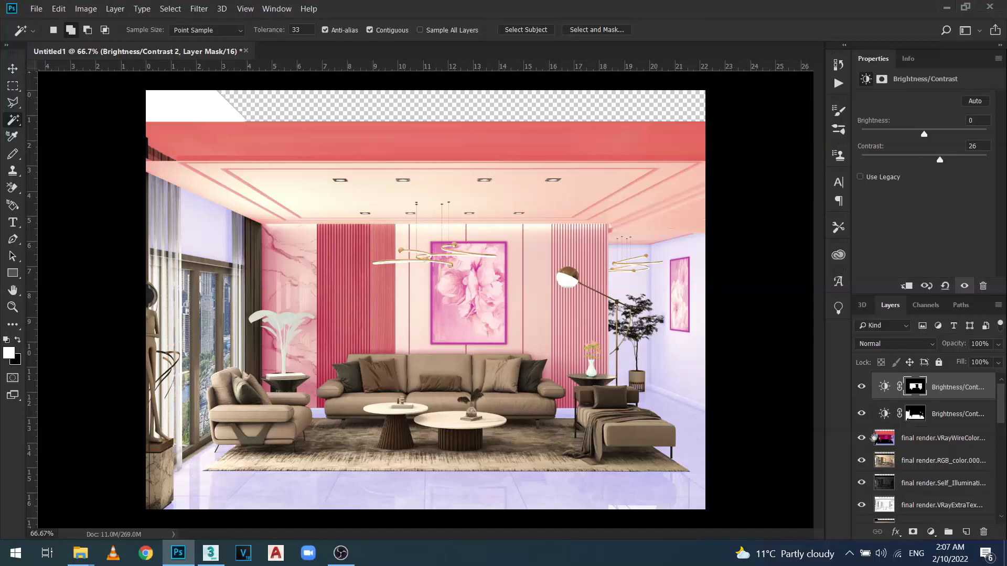
left_click(861, 438)
mouse_move(940, 160)
left_mouse_down()
mouse_move(986, 161)
mouse_move(898, 161)
left_mouse_up()
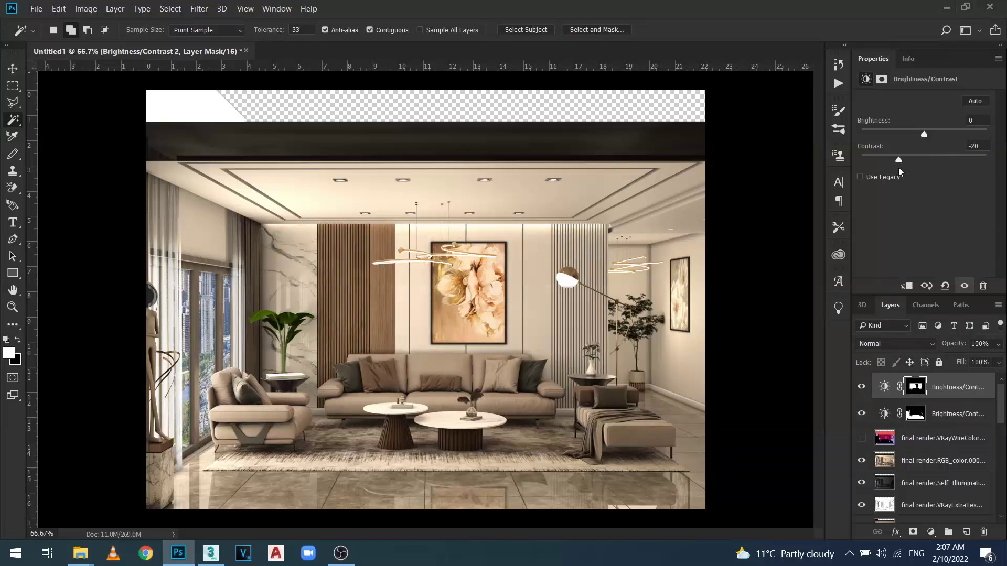
left_click_drag(898, 169, 954, 169)
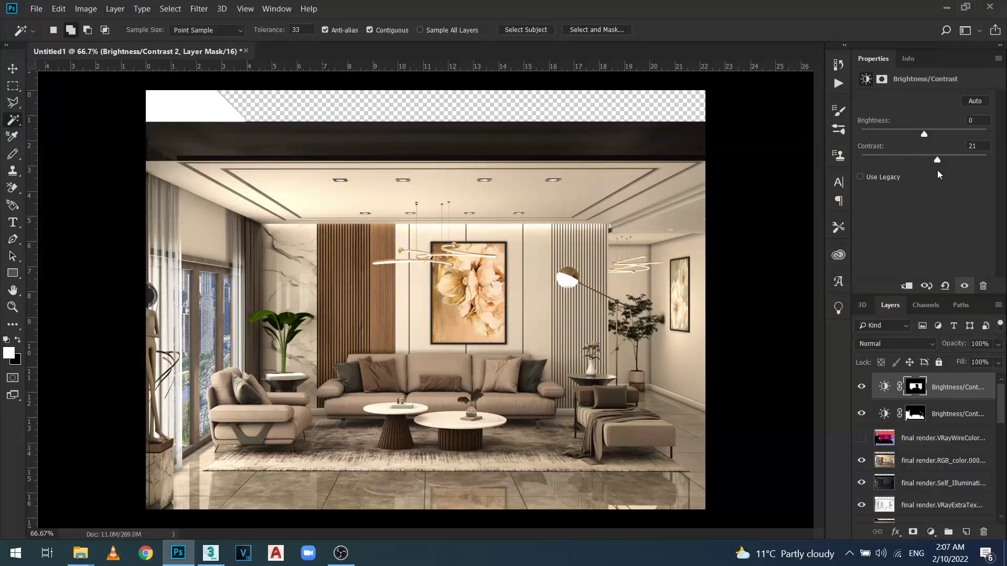
left_click(987, 143)
type("20")
Set the VRayReflection layer's opacity to 40%
left_click_drag(1002, 398, 1004, 468)
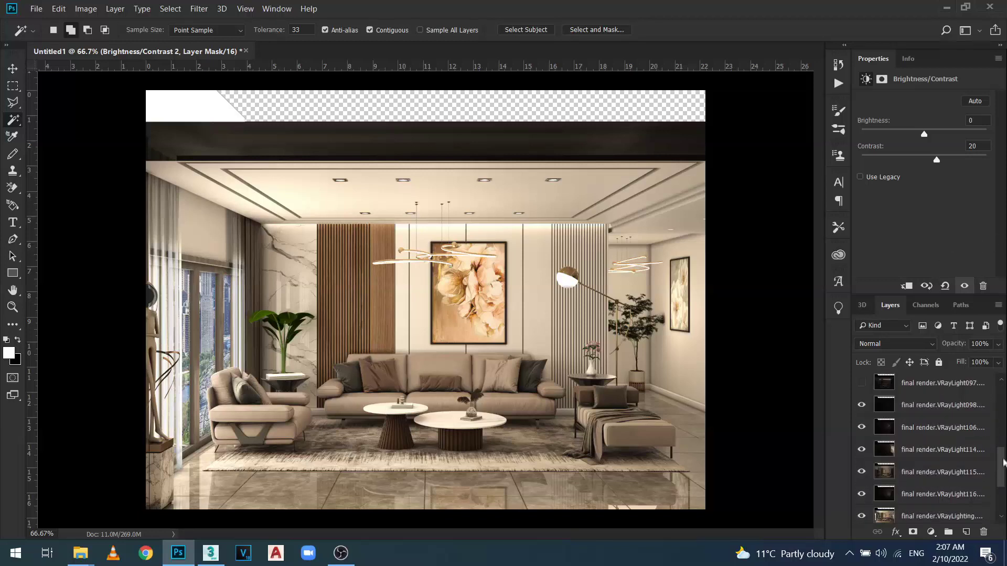
left_click_drag(1003, 461, 1003, 495)
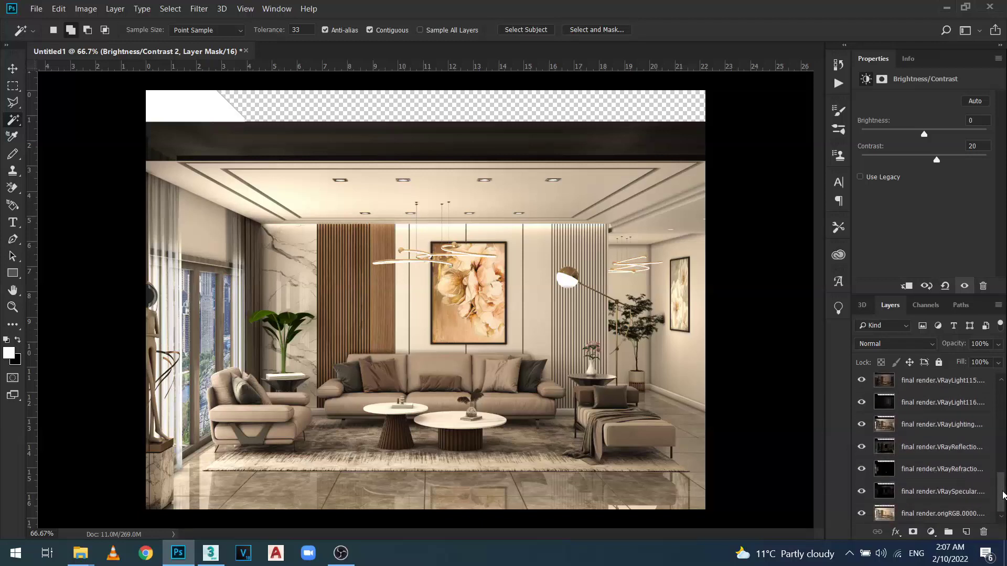
mouse_move(1003, 498)
left_mouse_down()
mouse_move(1003, 483)
mouse_move(1003, 504)
left_mouse_up()
left_click(966, 451)
left_click(862, 448)
left_click(861, 448)
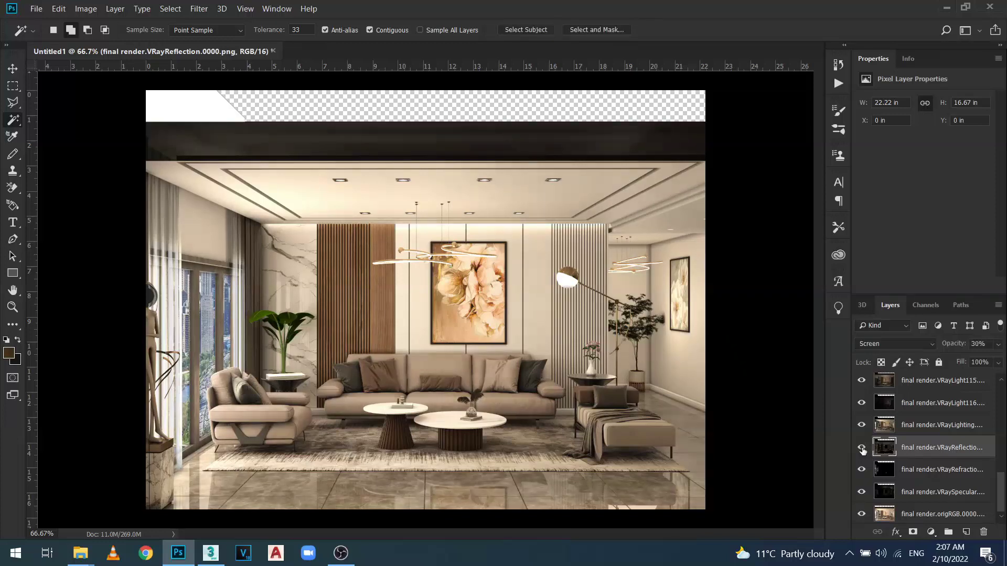
type("40")
key("Return")
Set Brightness/Contrast 2's contrast to 10, toggling it to compare
left_click_drag(999, 488, 1000, 398)
left_click(946, 387)
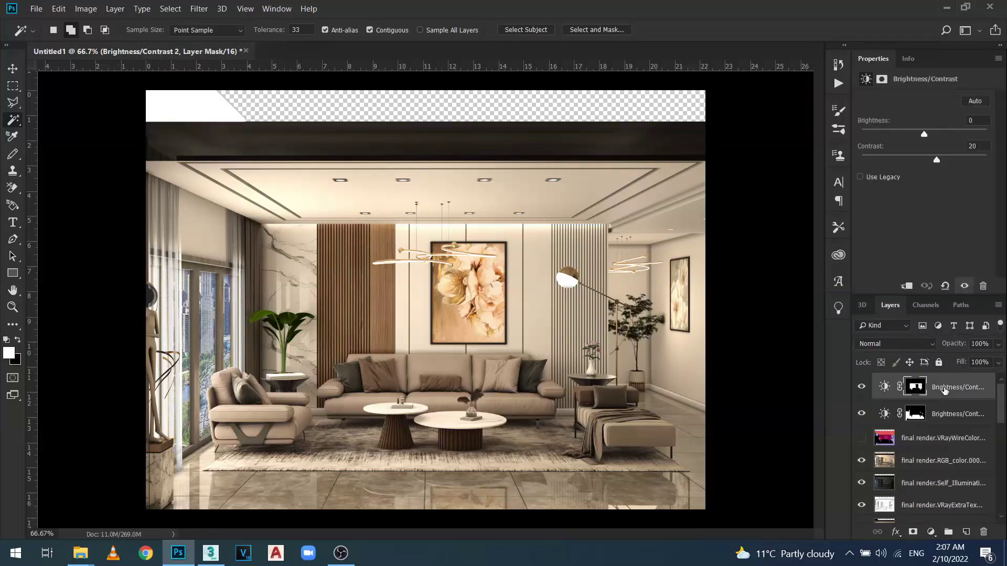
key("Tab")
type("10")
left_click(861, 387)
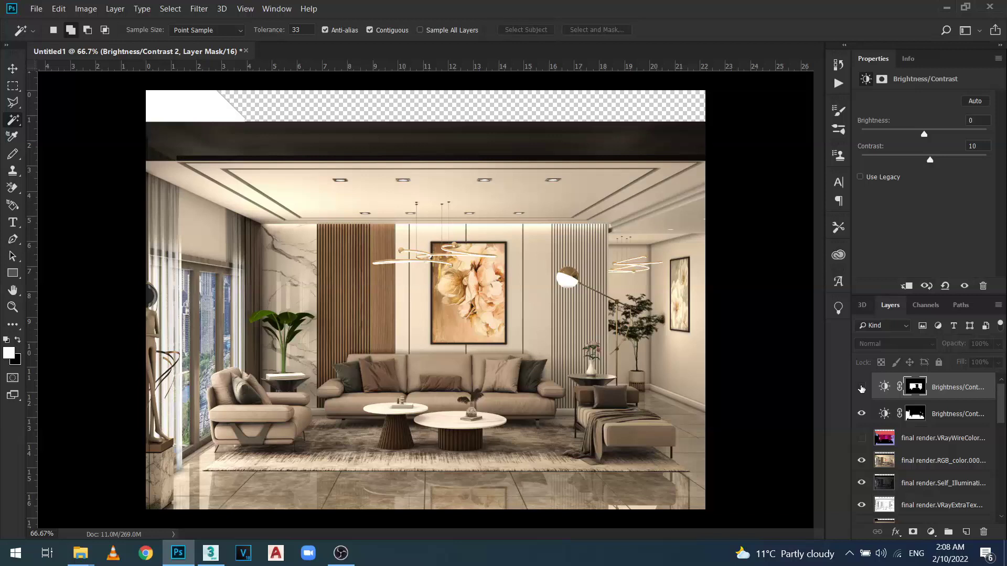
left_click(861, 387)
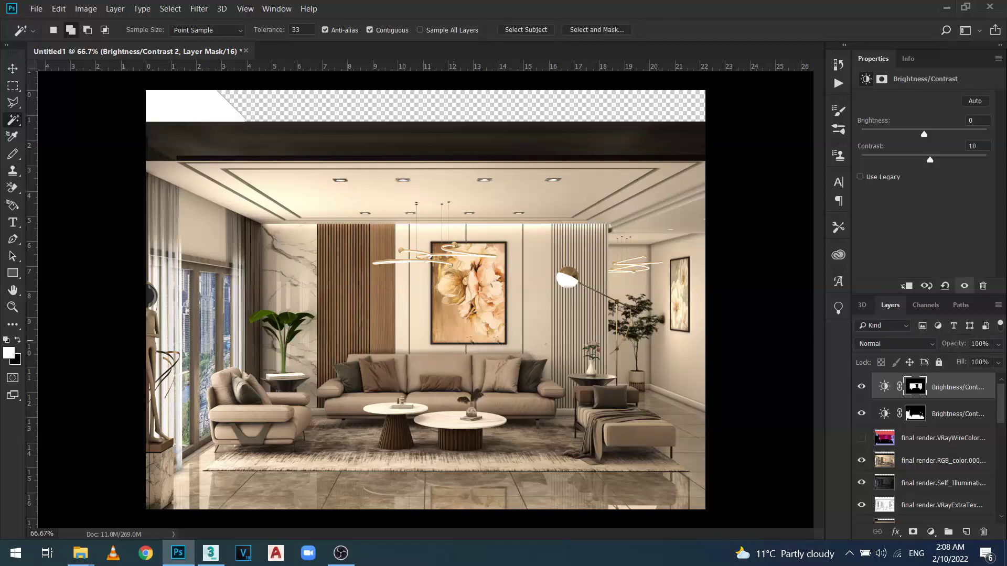
Set the VRayLighting pass opacity to 50%
scroll(865, 440, "down", 10)
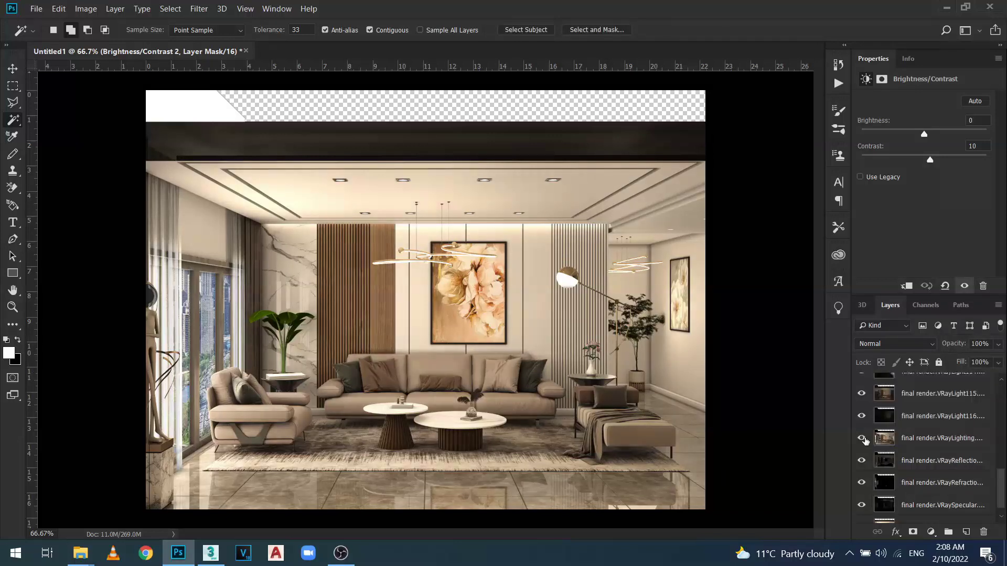
left_click(940, 441)
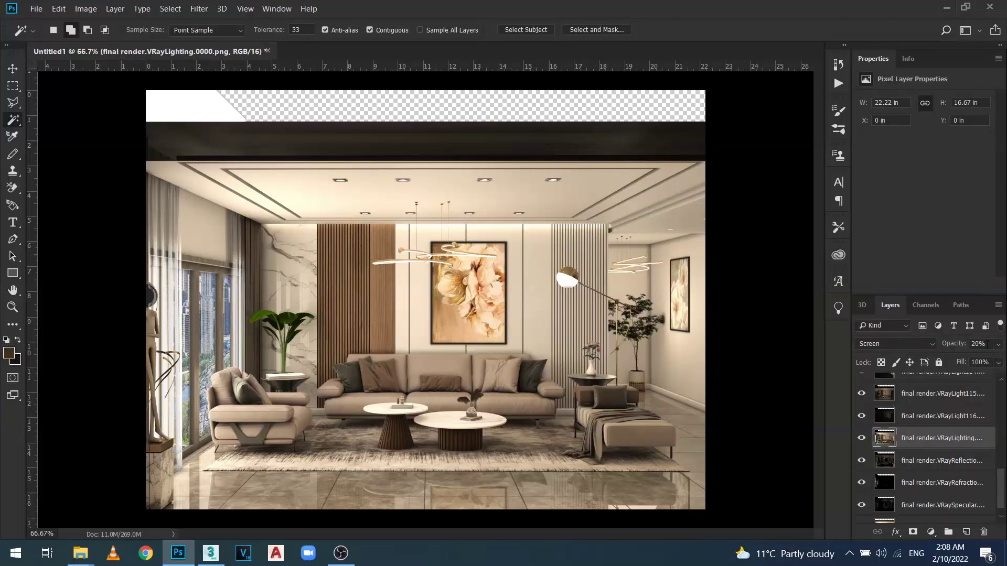
left_click(999, 345)
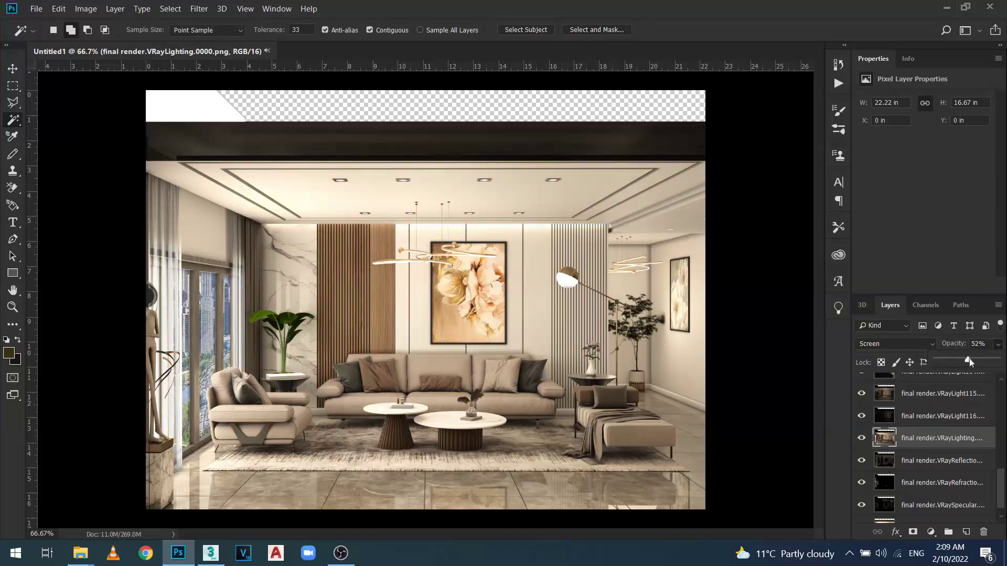
left_click_drag(968, 360, 966, 360)
Lower Brightness/Contrast 1's contrast to 20
left_click_drag(1003, 483, 1001, 401)
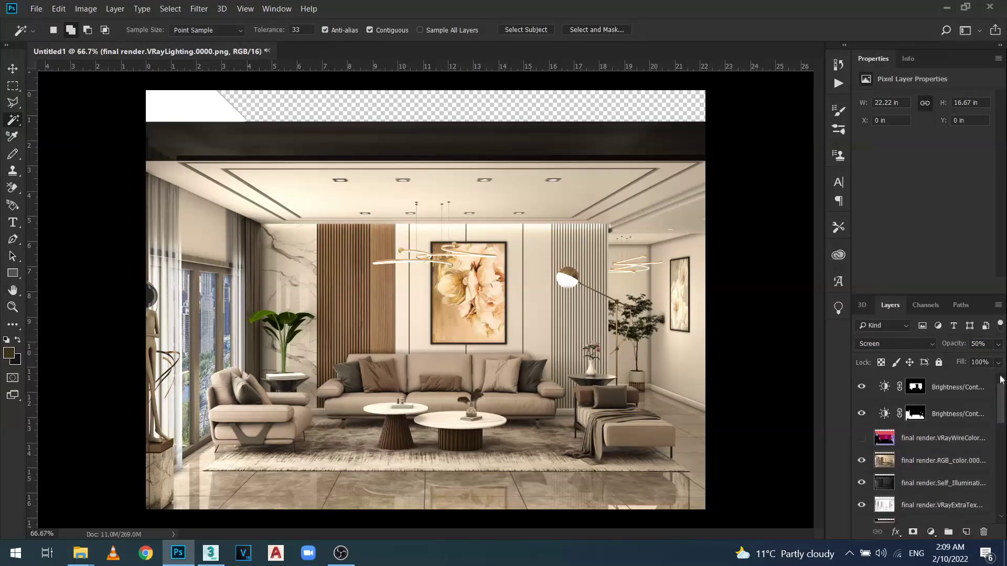
left_click(951, 416)
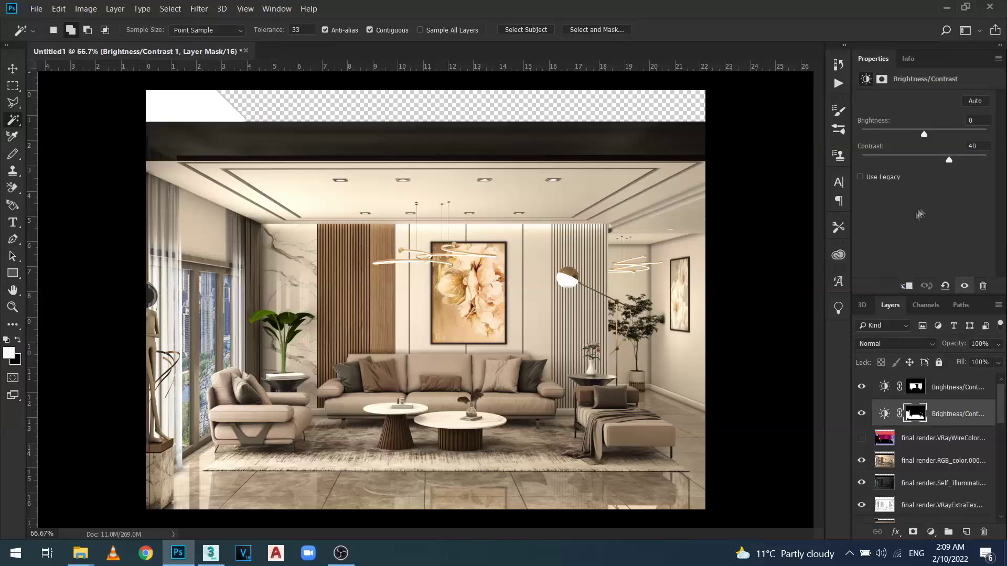
left_click(933, 153)
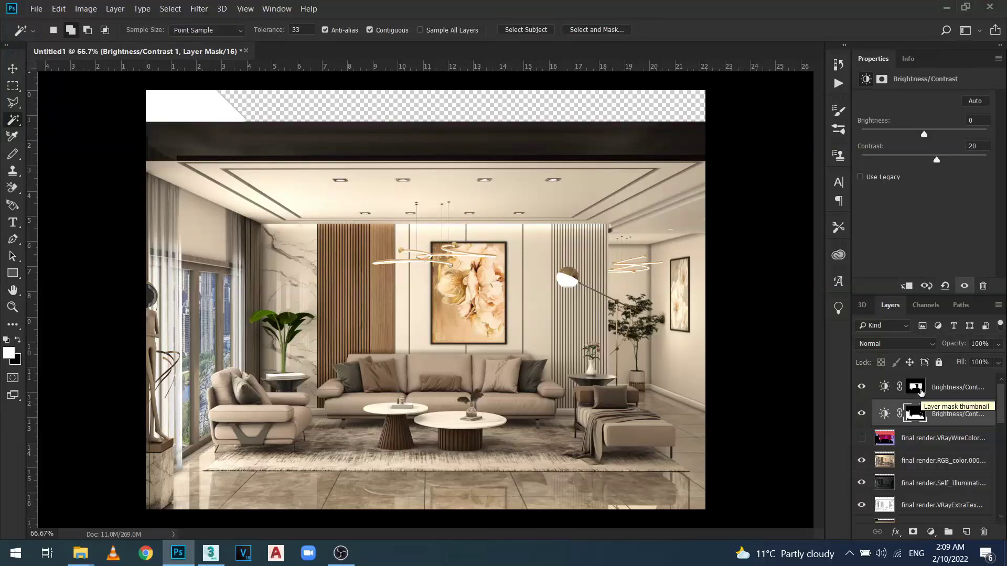
Set the VRayExtraTex layer to 50% opacity and make it visible
scroll(953, 432, "down", 2)
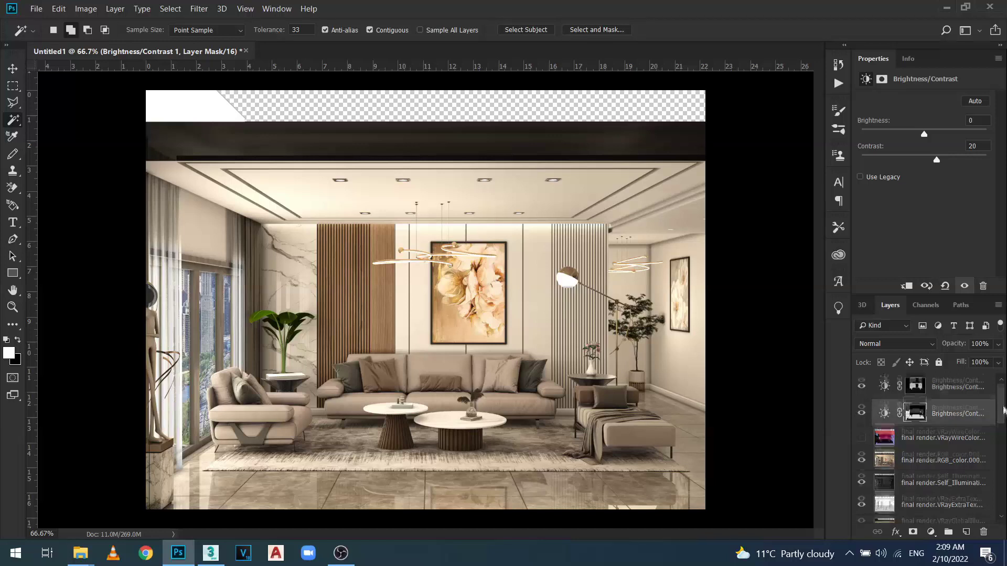
scroll(953, 433, "down", 2)
left_click(945, 427)
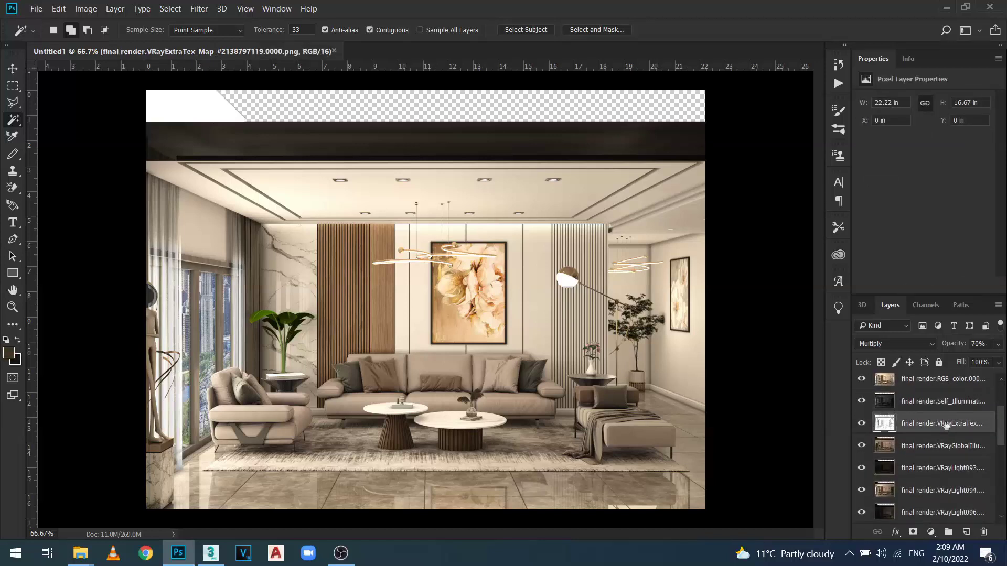
type("50")
key("Return")
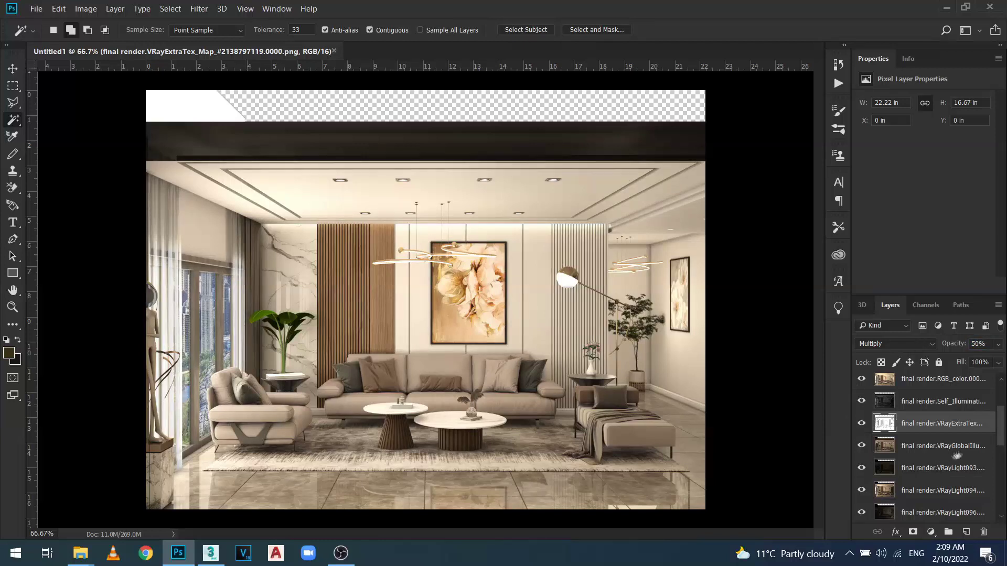
left_click(861, 425)
scroll(1001, 430, "up", 3)
key("v")
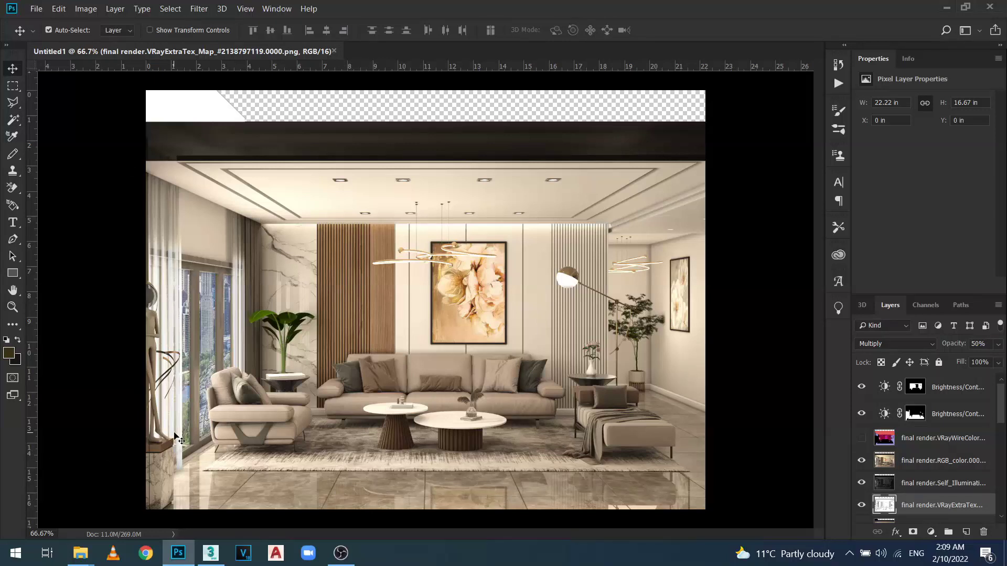
In File Explorer, open the effects ph folder under mona courses and select the luminous white stars PNG
left_click(81, 557)
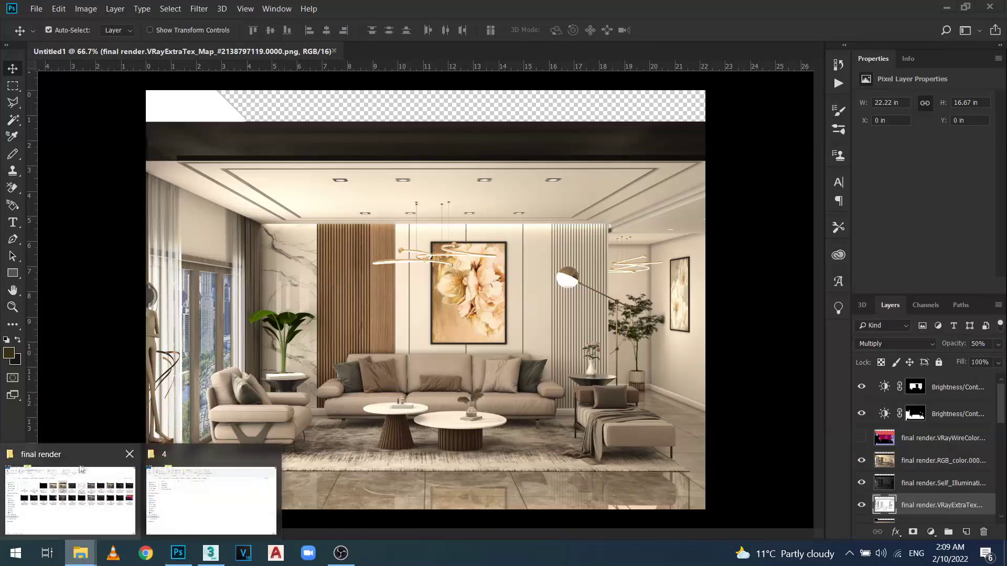
left_click(79, 461)
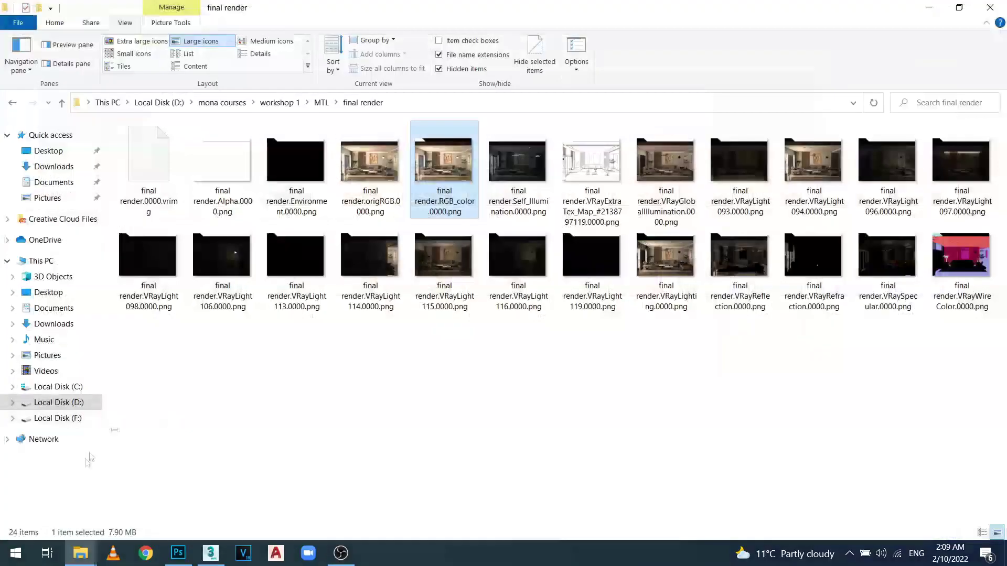
left_click(13, 104)
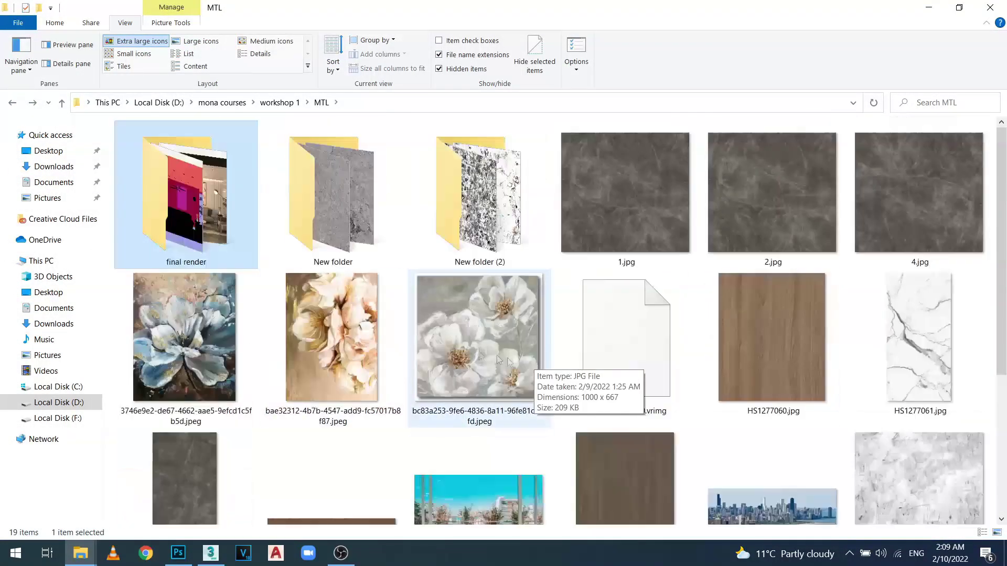
left_click(13, 102)
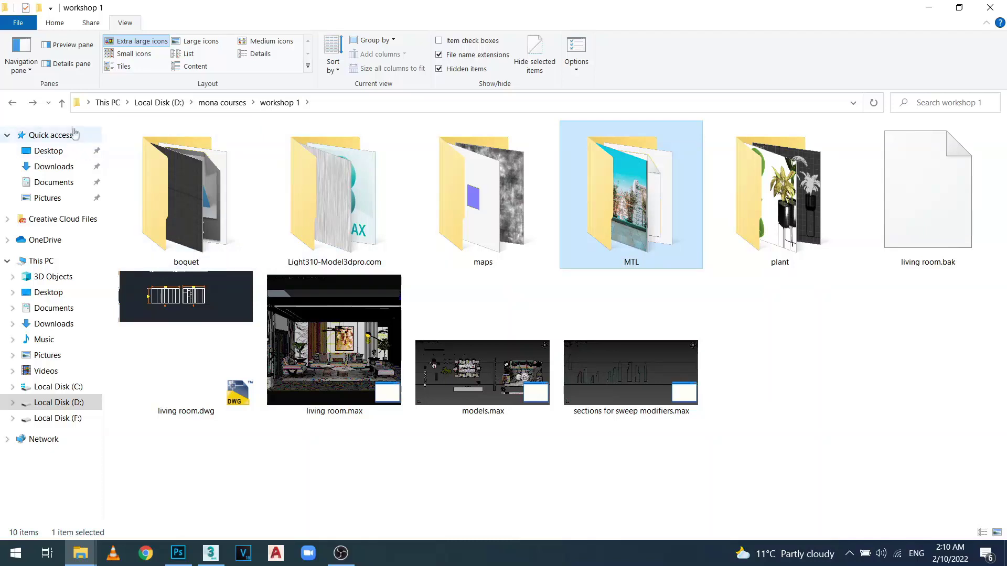
left_click(12, 104)
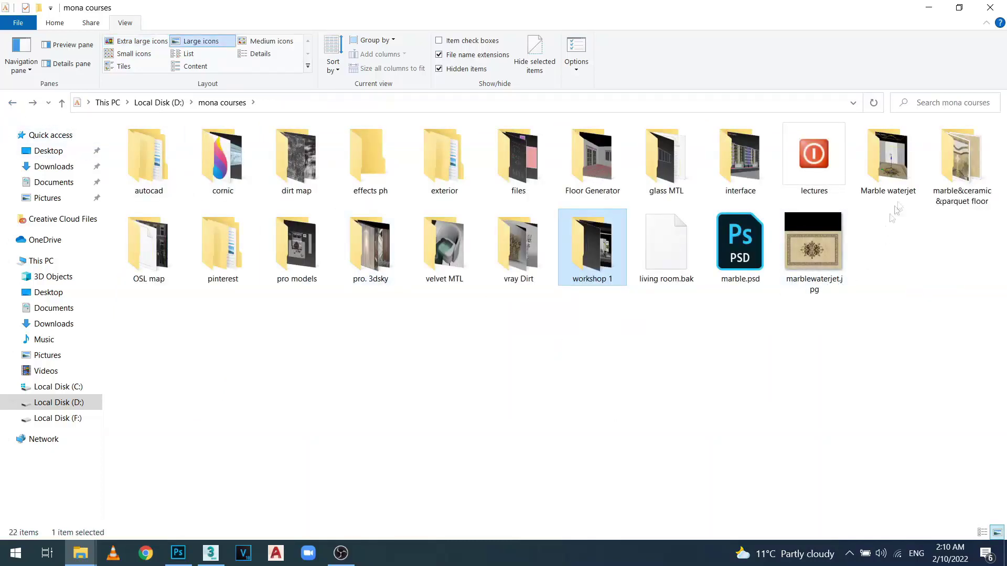
double_click(361, 190)
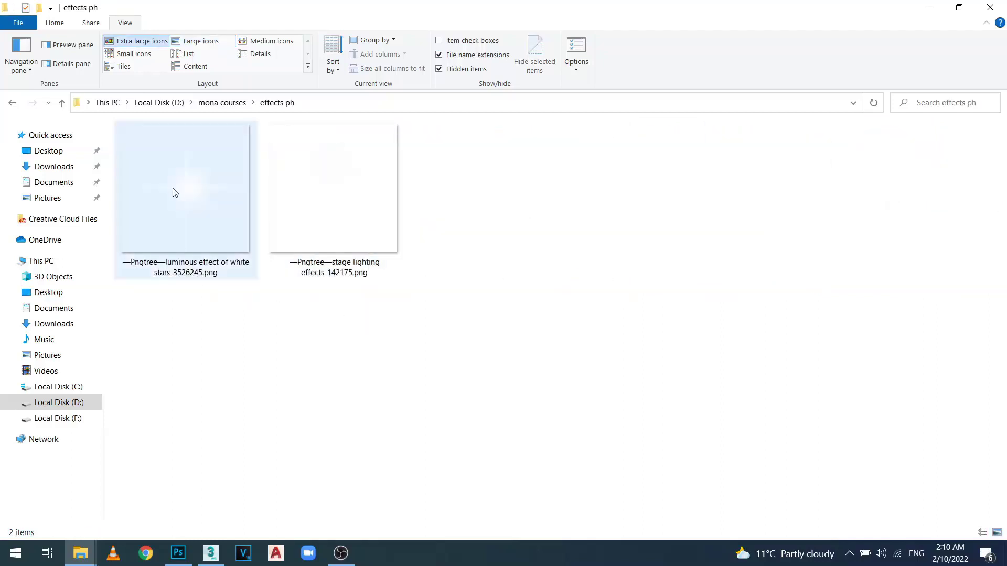
left_click(190, 186)
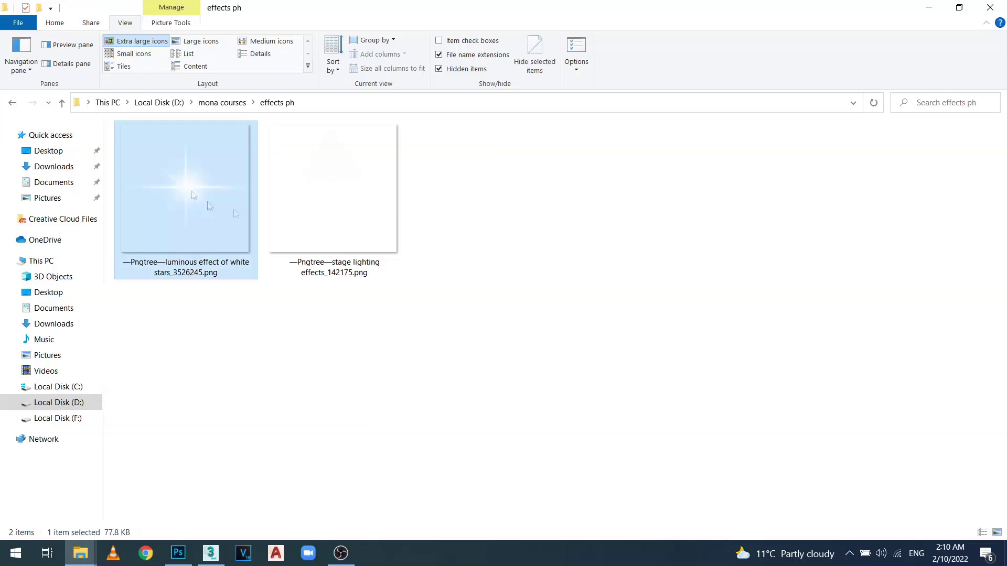
left_click(960, 7)
left_click_drag(776, 7, 847, 0)
Drag the luminous white stars PNG onto the render and scale it to about 30%
left_click(965, 8)
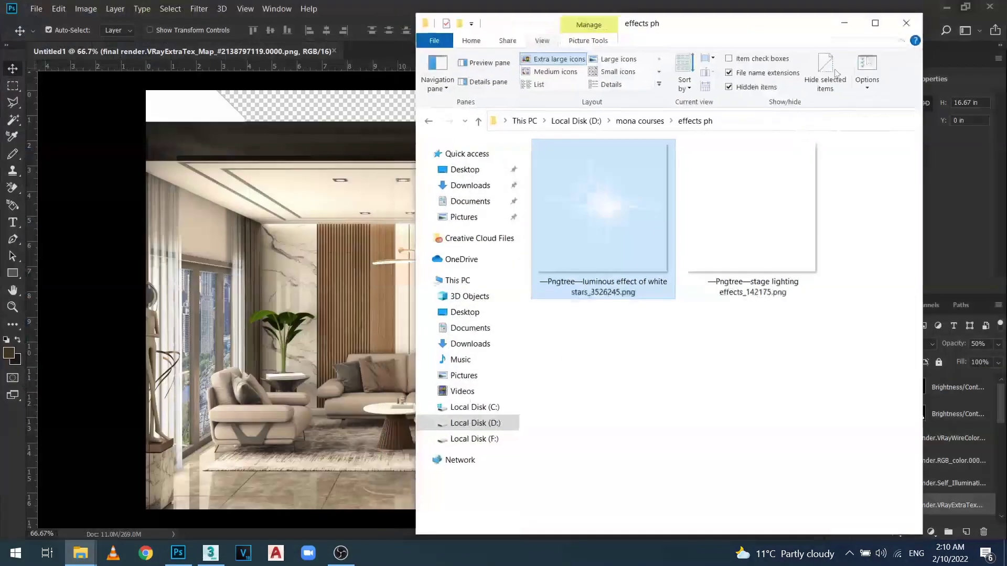
left_click_drag(717, 33, 863, 16)
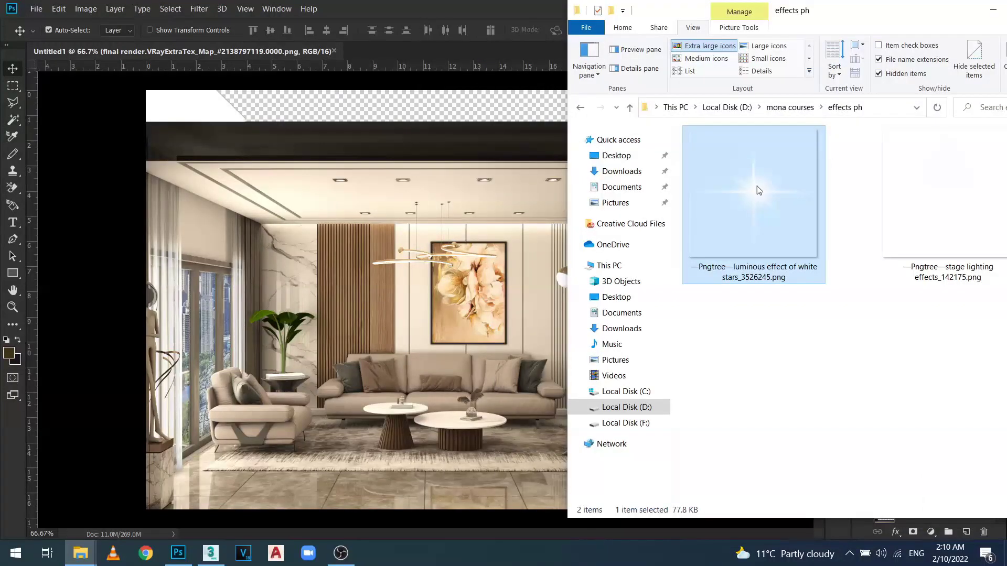
mouse_move(753, 195)
left_mouse_down()
mouse_move(482, 185)
mouse_move(471, 211)
left_mouse_up()
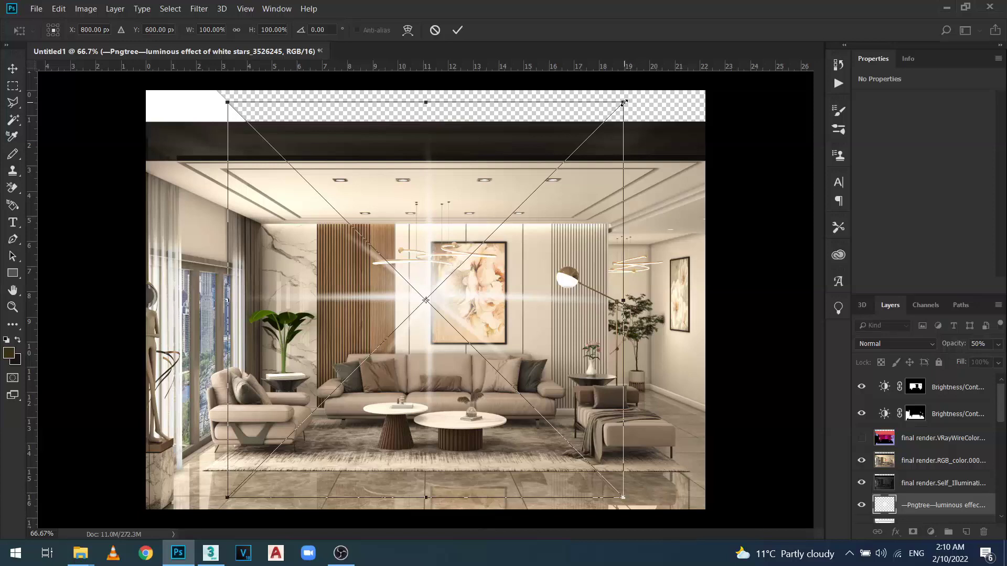
left_click_drag(621, 105, 478, 235)
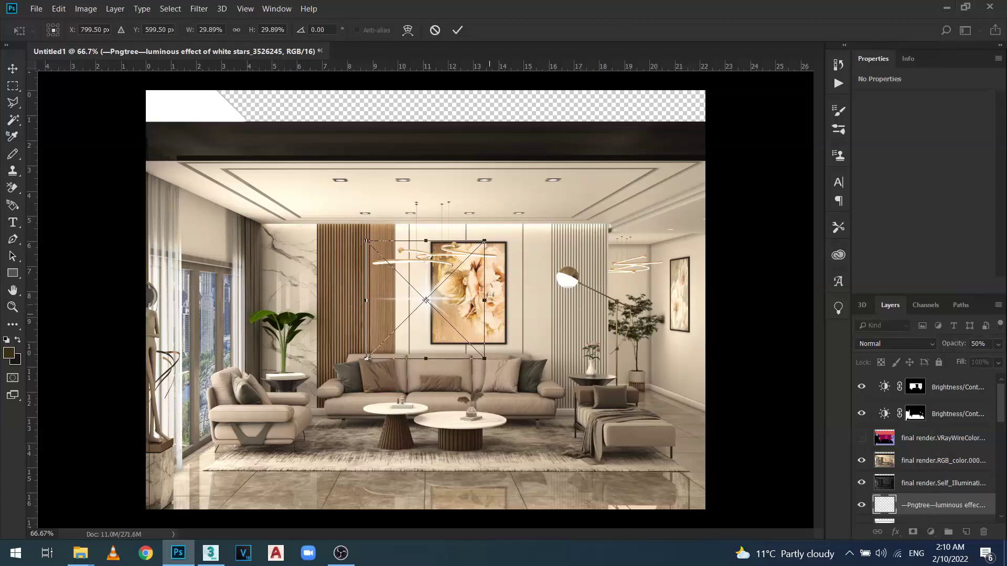
key("Return")
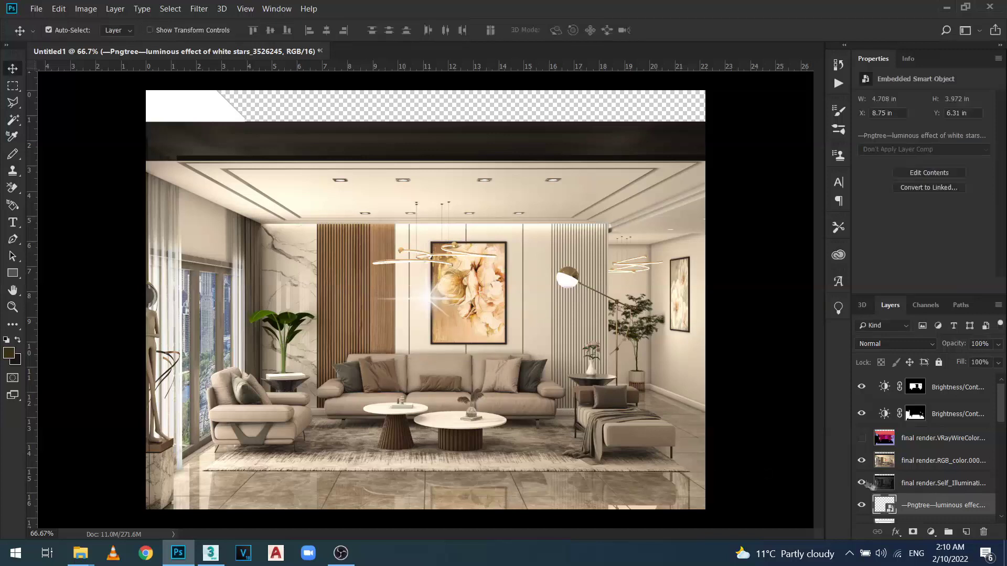
Move the star layer to the top of the stack and shrink it under 10% onto the ceiling
mouse_move(928, 507)
left_mouse_down()
mouse_move(925, 367)
mouse_move(939, 373)
left_mouse_up()
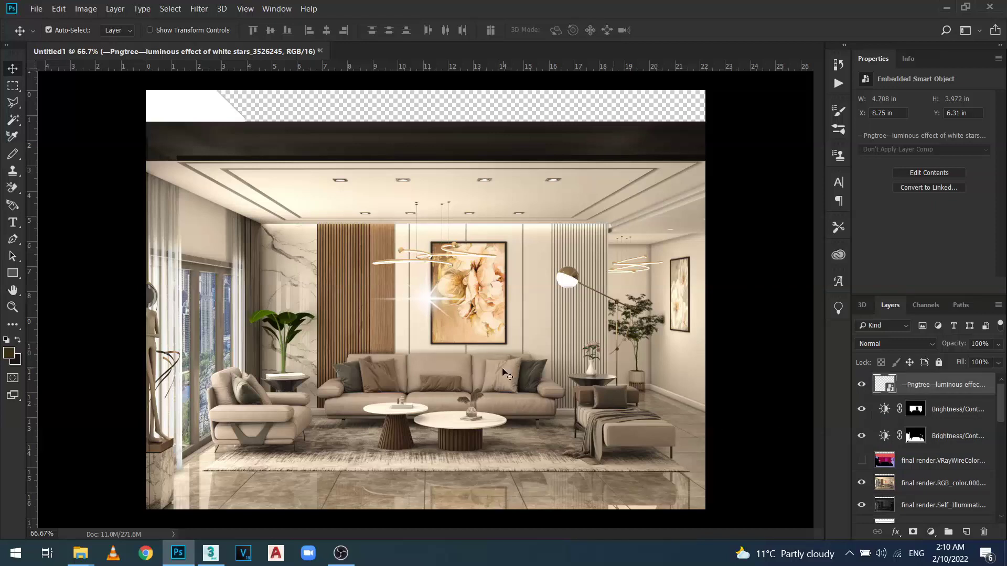
left_click_drag(440, 291, 470, 219)
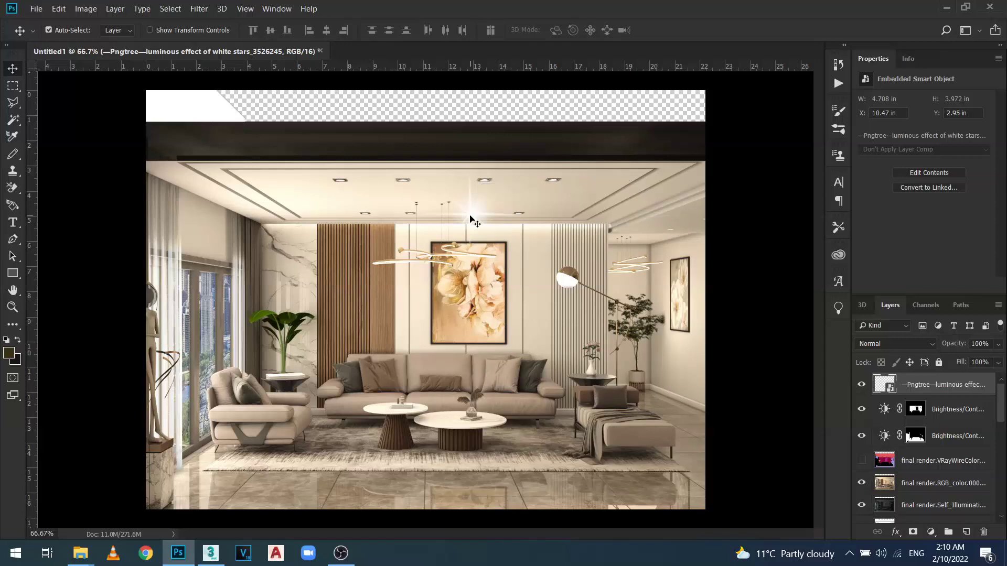
key("ctrl+t")
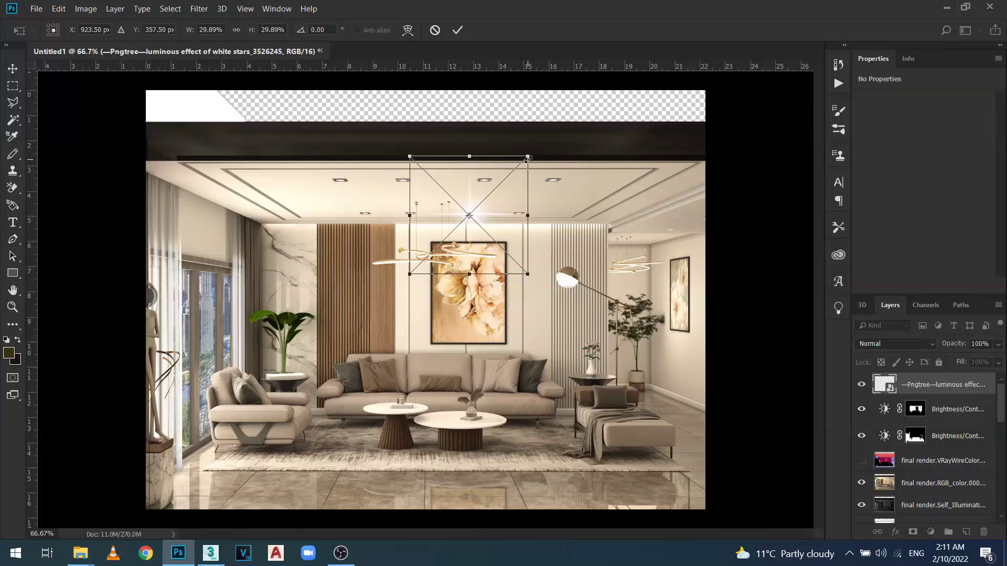
left_click_drag(528, 157, 497, 202)
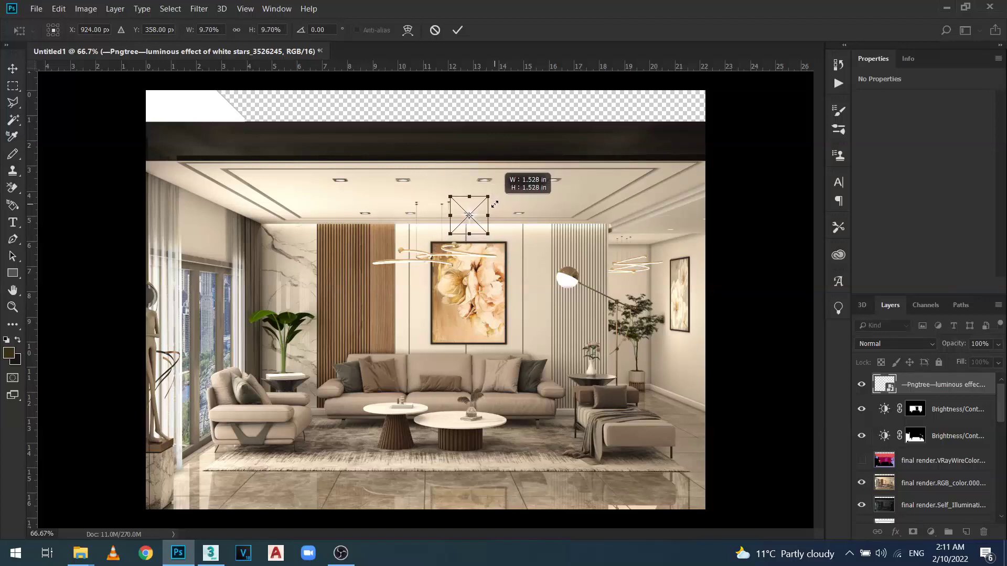
left_click_drag(496, 202, 494, 205)
key("Return")
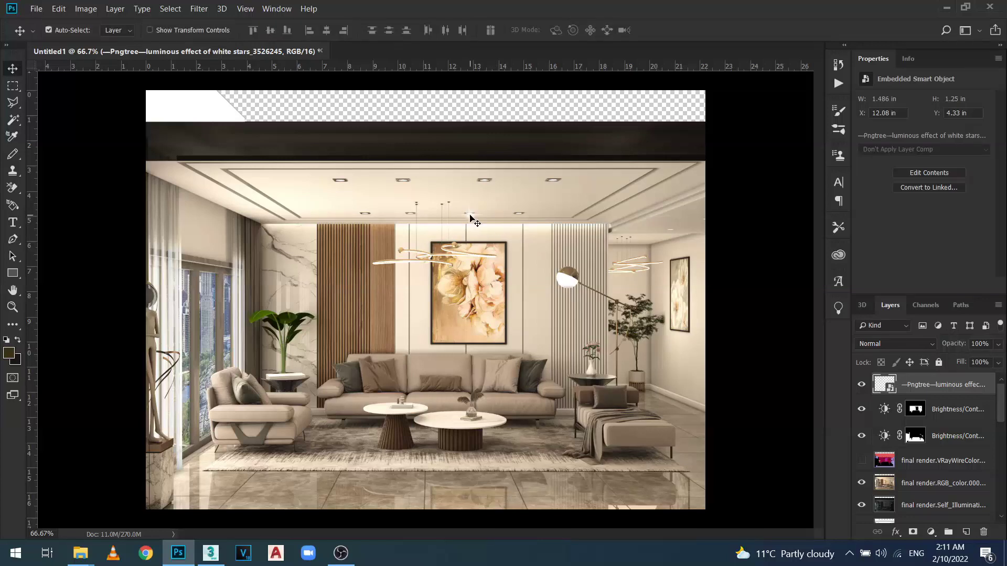
left_click_drag(470, 217, 470, 218)
At 200% zoom, centre the star on the downlight above the painting and shrink it to about 5%
key("ctrl+plus")
key("ctrl+plus")
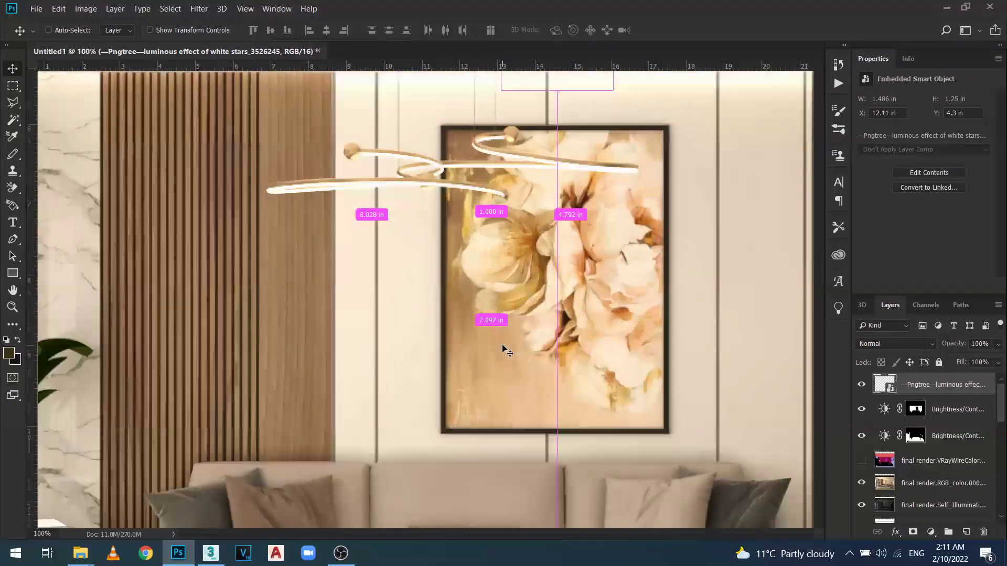
scroll(724, 372, "up", 2)
scroll(693, 341, "up", 3)
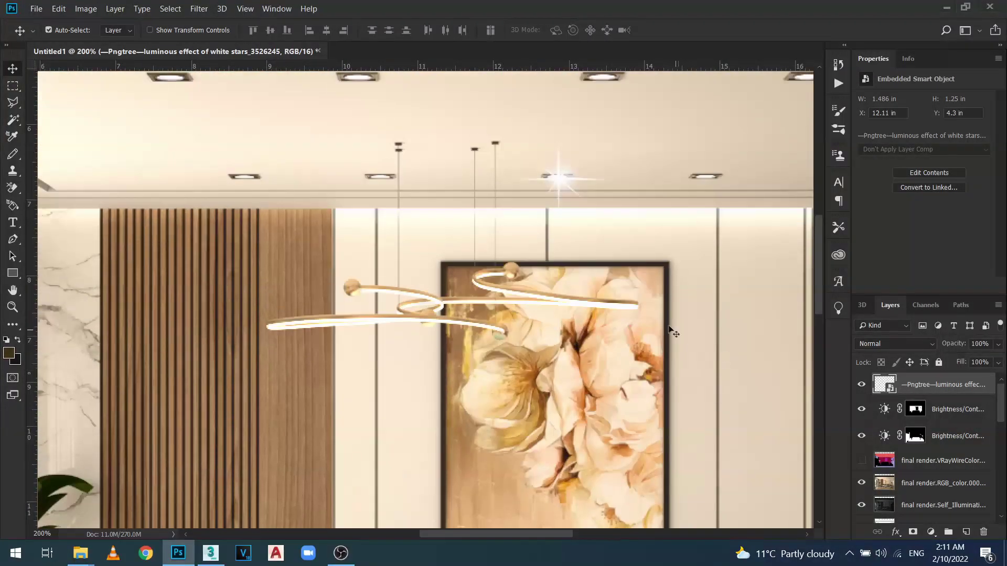
left_click_drag(561, 208, 558, 202)
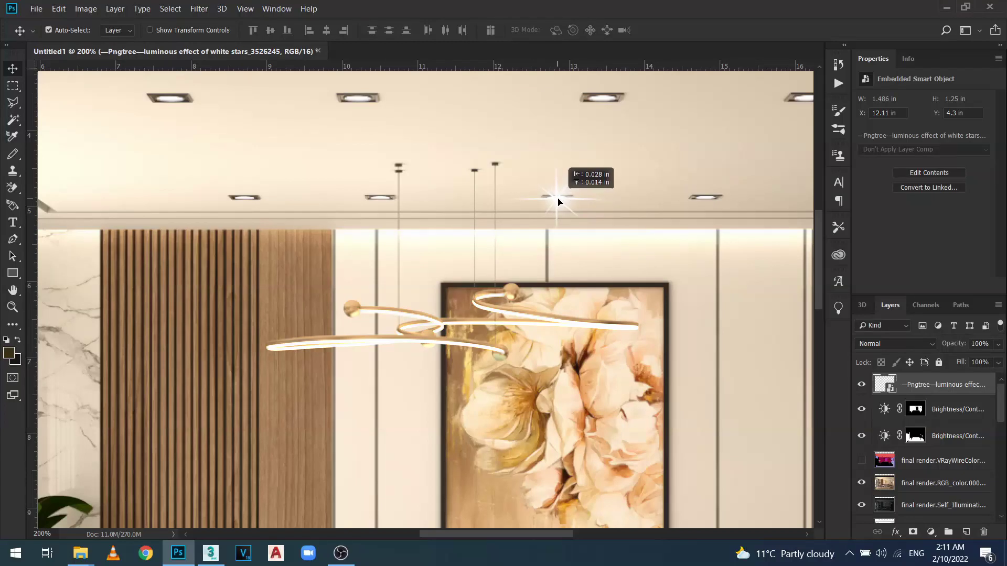
left_click_drag(558, 202, 557, 200)
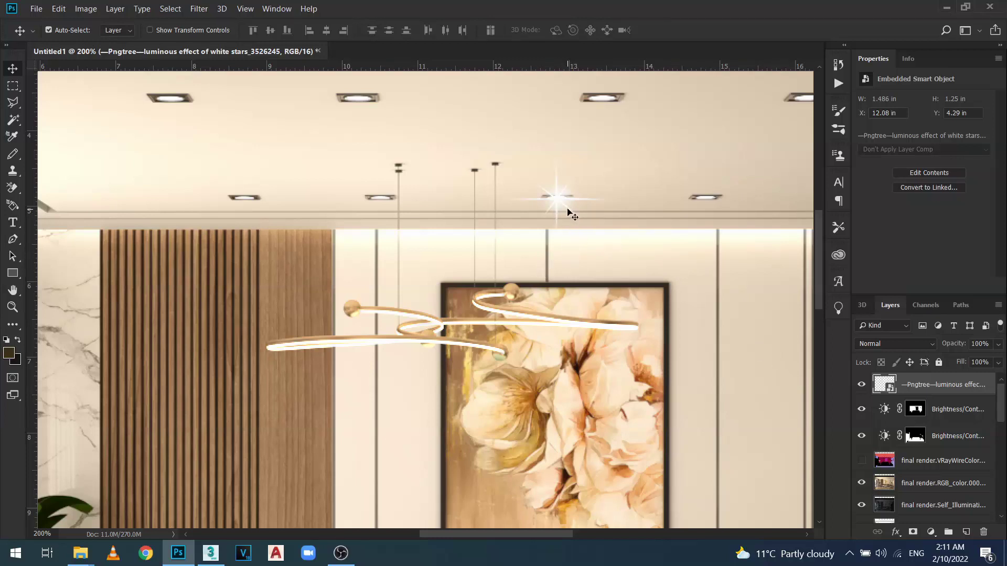
key("ctrl+t")
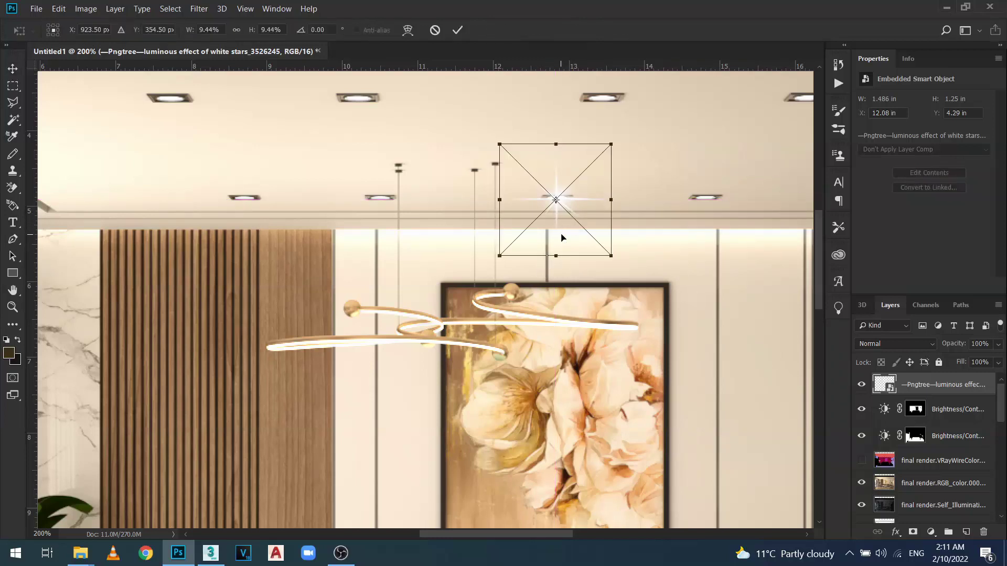
left_click_drag(611, 146, 596, 162)
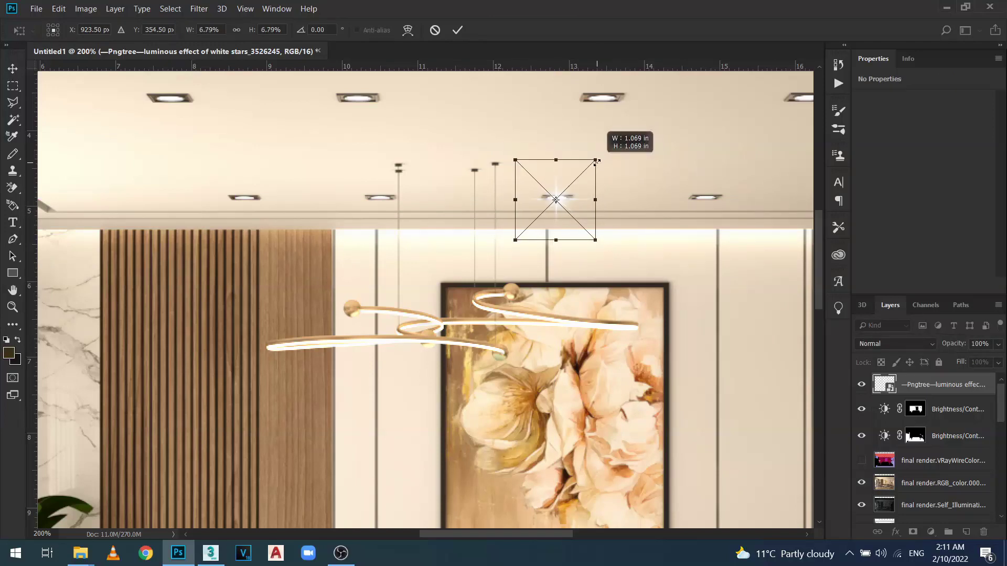
left_click_drag(597, 162, 587, 172)
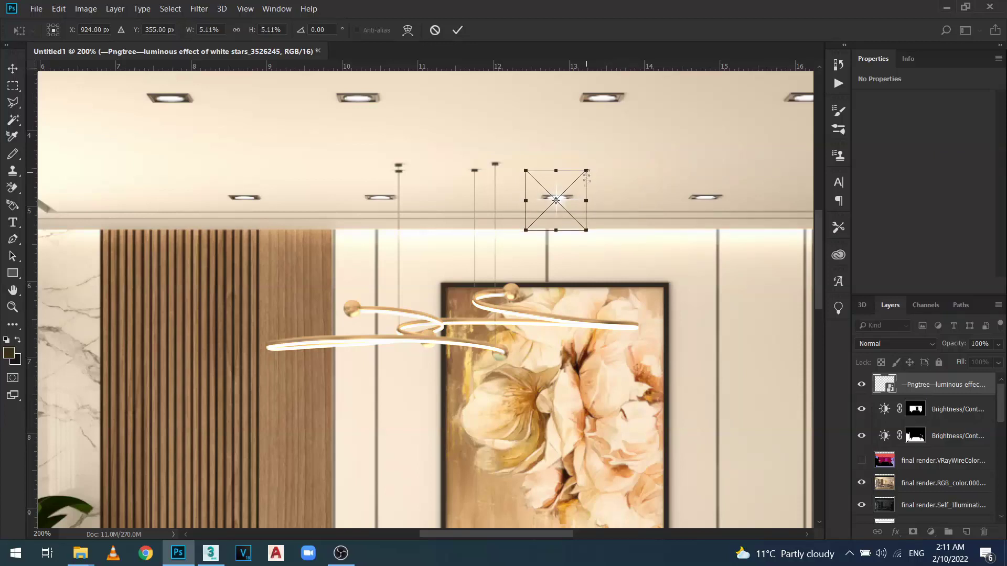
key("Return")
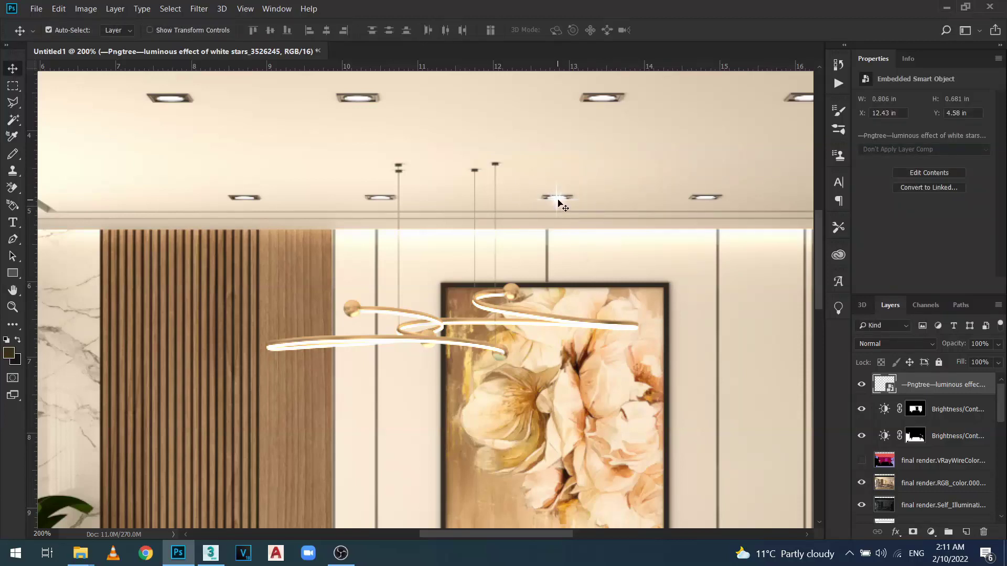
left_click_drag(558, 200, 556, 198)
scroll(518, 329, "down", 2)
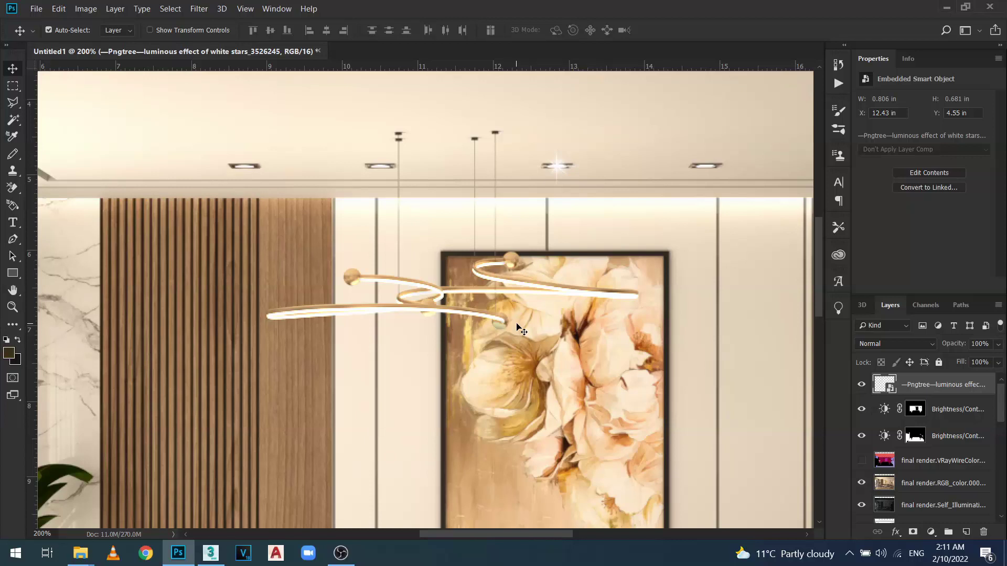
scroll(518, 329, "up", 3)
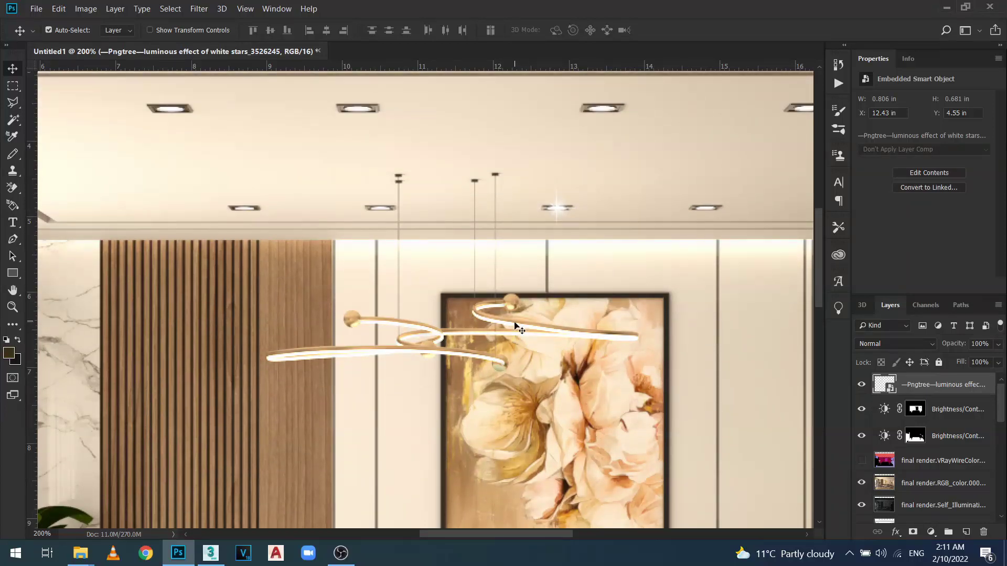
Enlarge the star flare slightly to 6% with Free Transform
key("ctrl+minus")
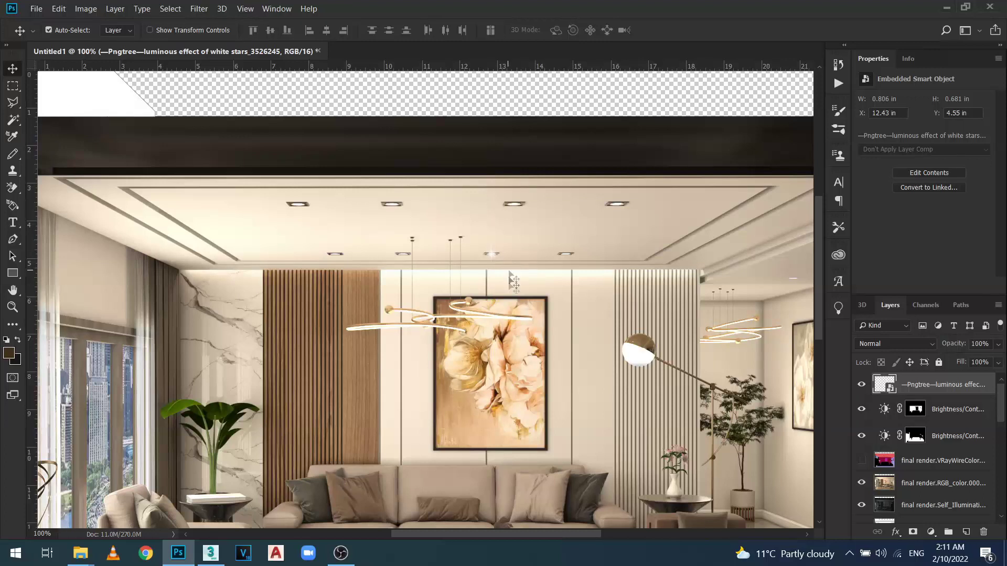
left_click(495, 262)
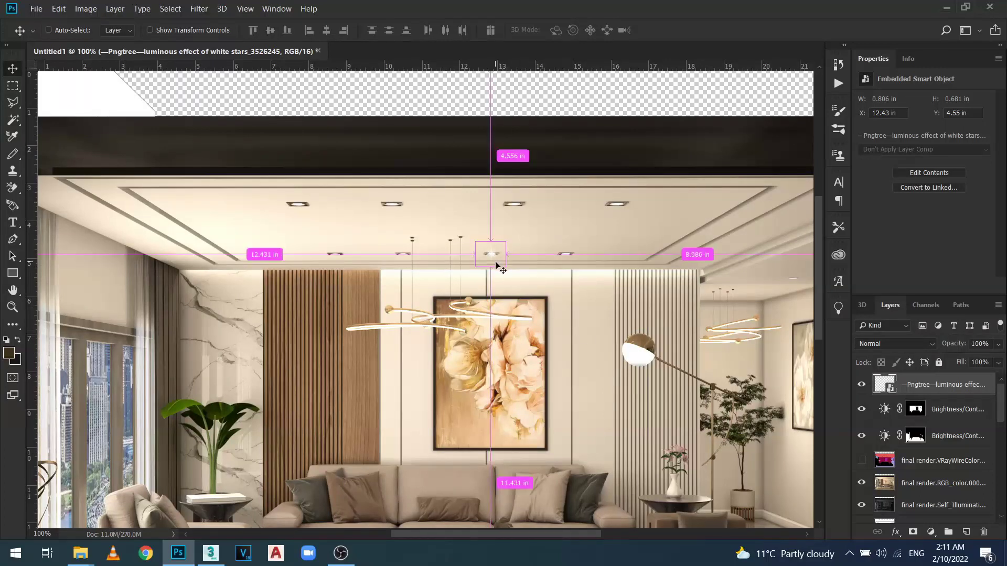
key("ctrl+t")
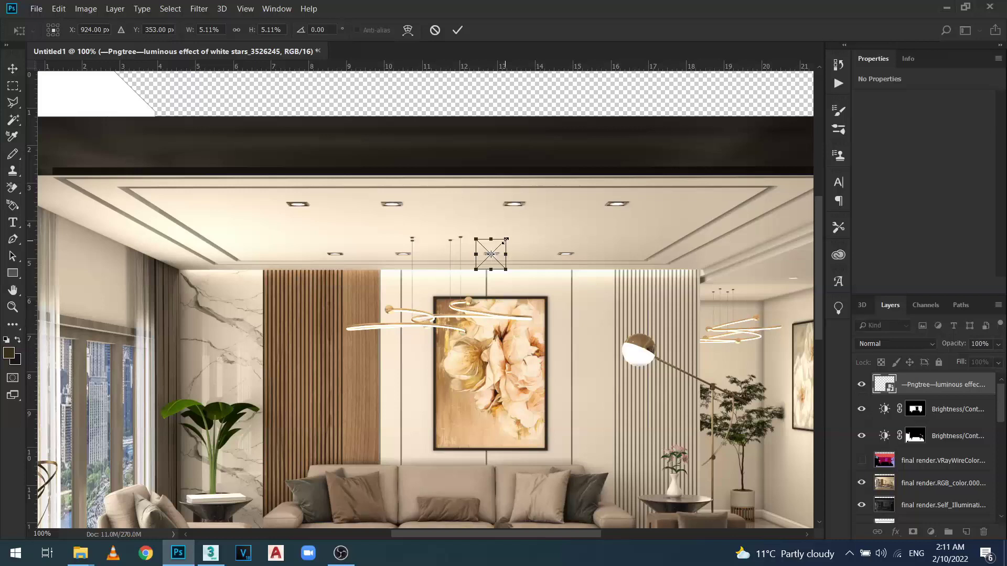
left_click_drag(507, 239, 509, 240)
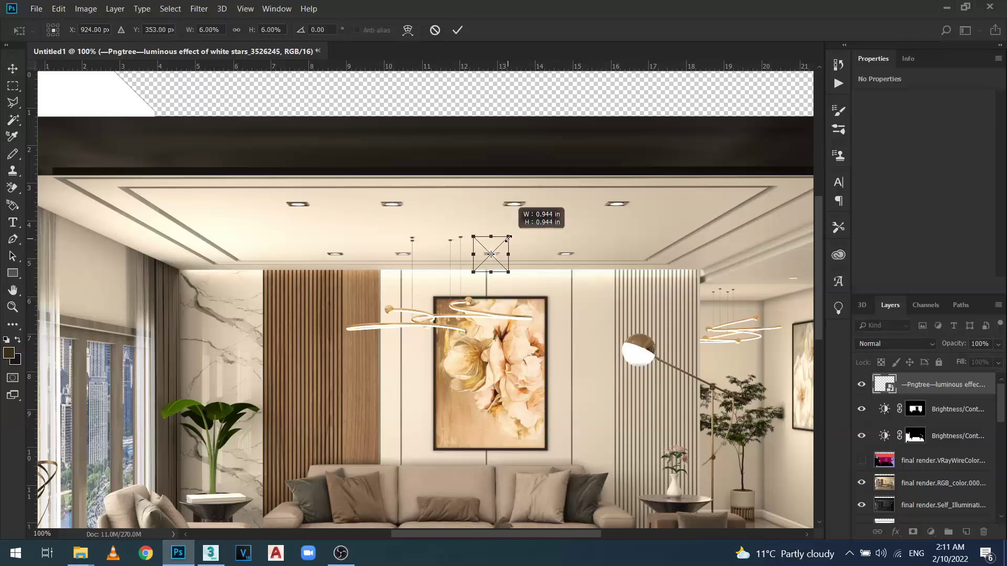
key("Return")
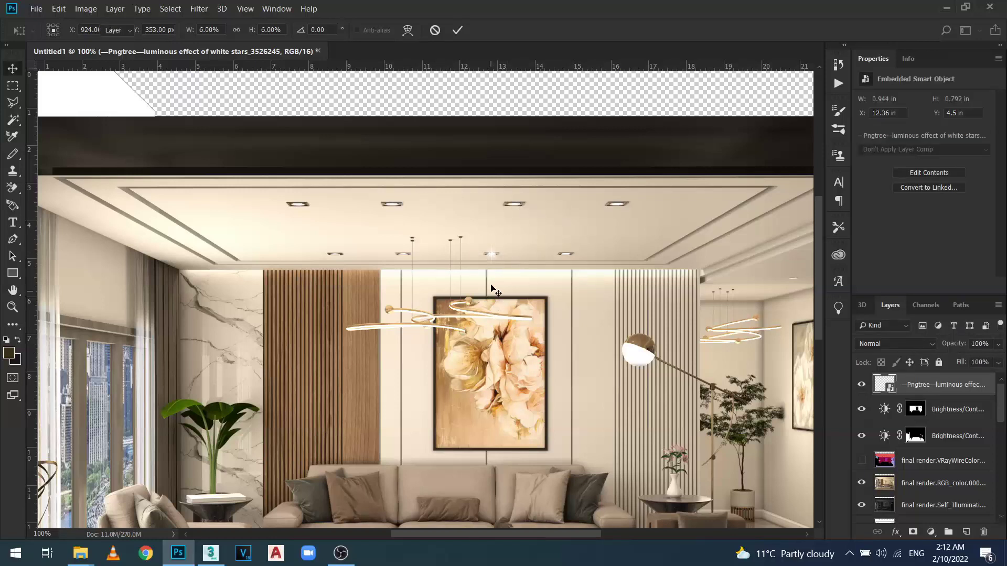
Place the star on a ceiling downlight and drop a copy on the next downlight
left_click_drag(492, 255, 494, 255)
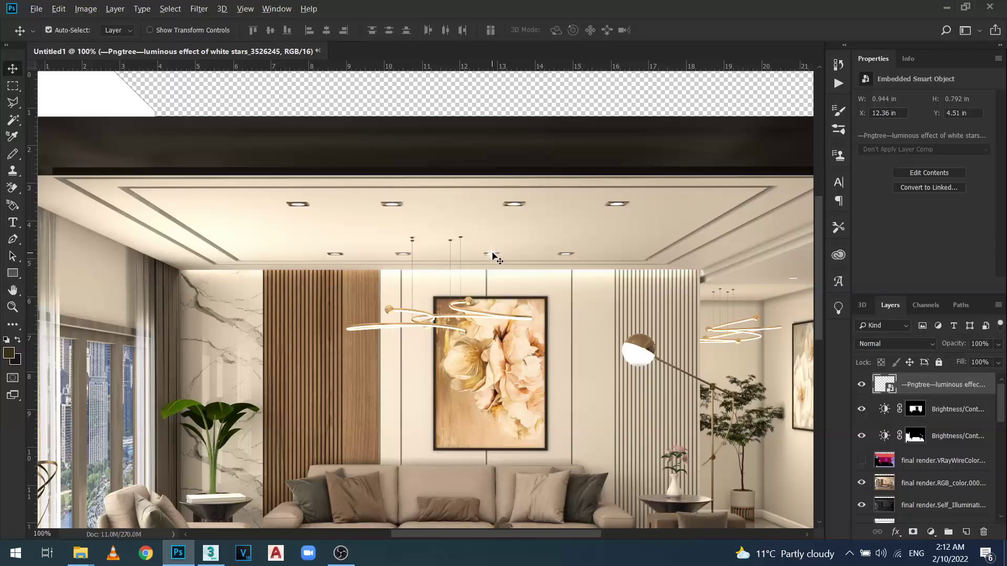
left_click_drag(491, 256, 405, 260)
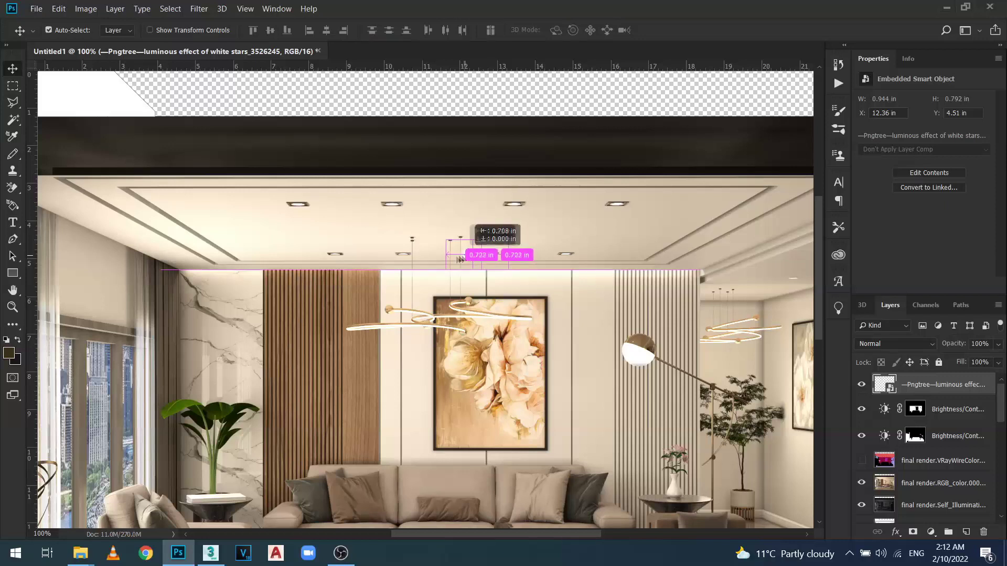
mouse_move(406, 260)
left_mouse_down()
mouse_move(335, 258)
mouse_move(298, 206)
mouse_move(617, 205)
mouse_move(564, 255)
left_mouse_up()
Copy the star flare onto two of the right-side ceiling lights
key("ctrl+minus")
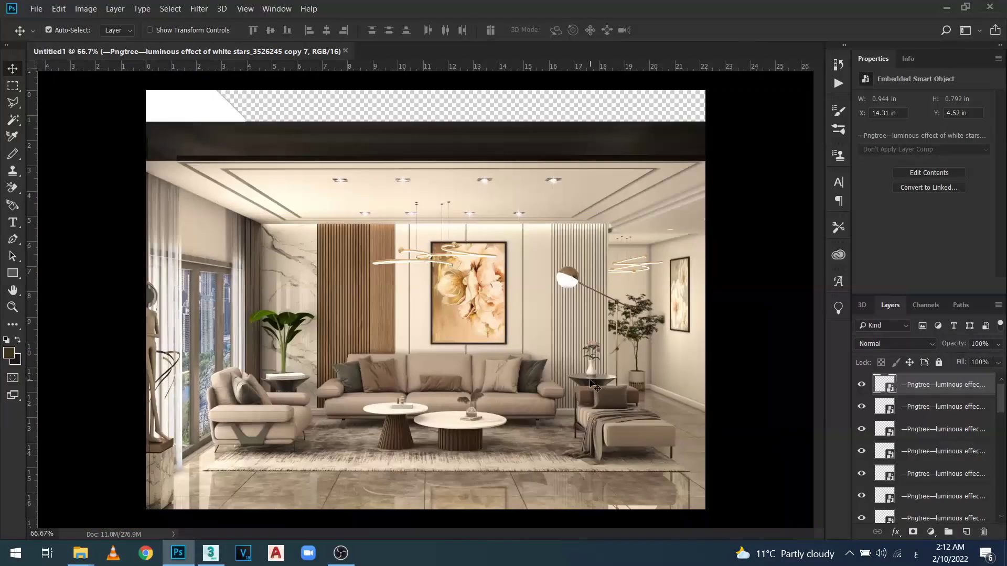
left_click(345, 184)
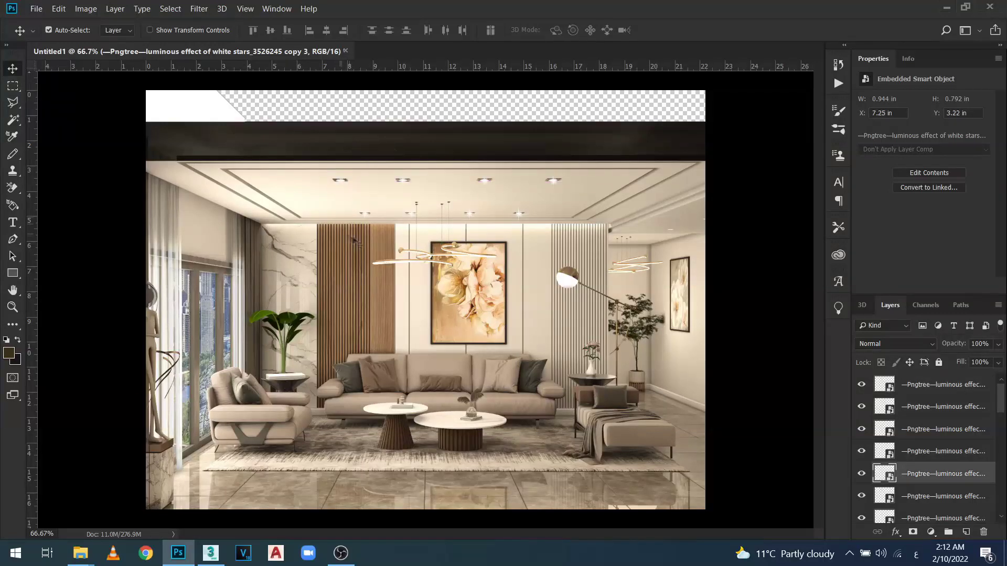
left_click(998, 346)
left_click(1000, 345)
left_click(553, 182)
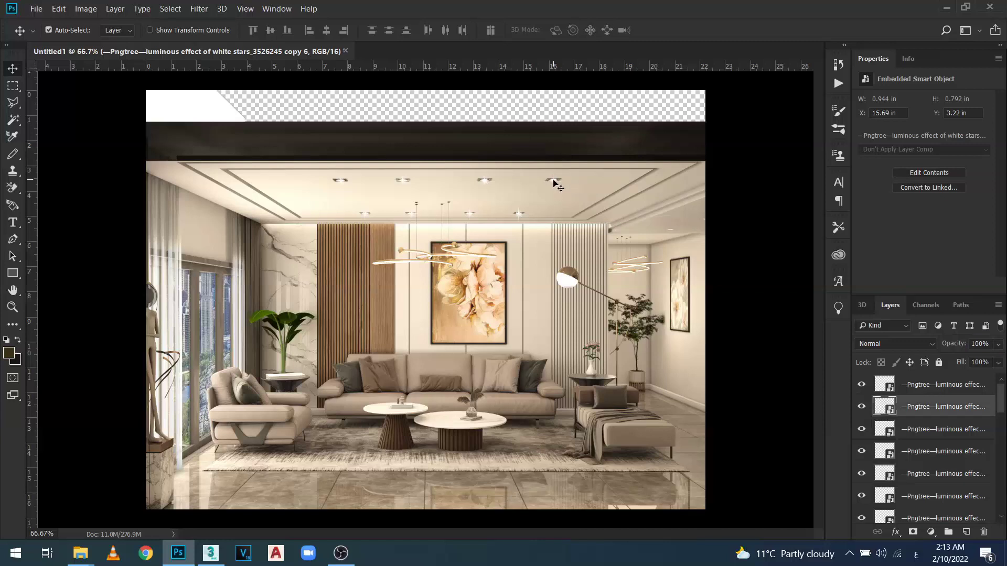
left_click_drag(562, 188, 673, 235)
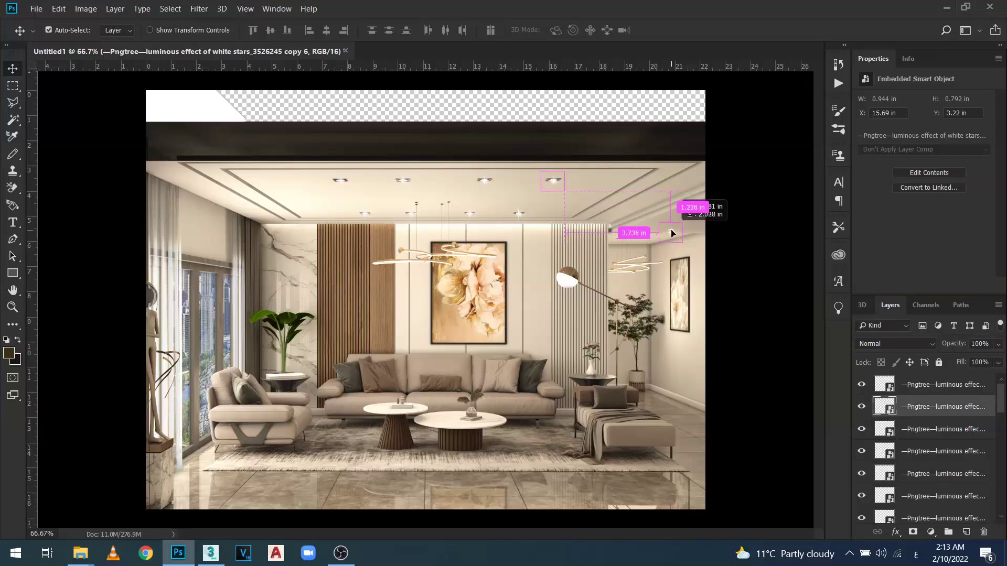
left_click_drag(673, 235, 673, 231)
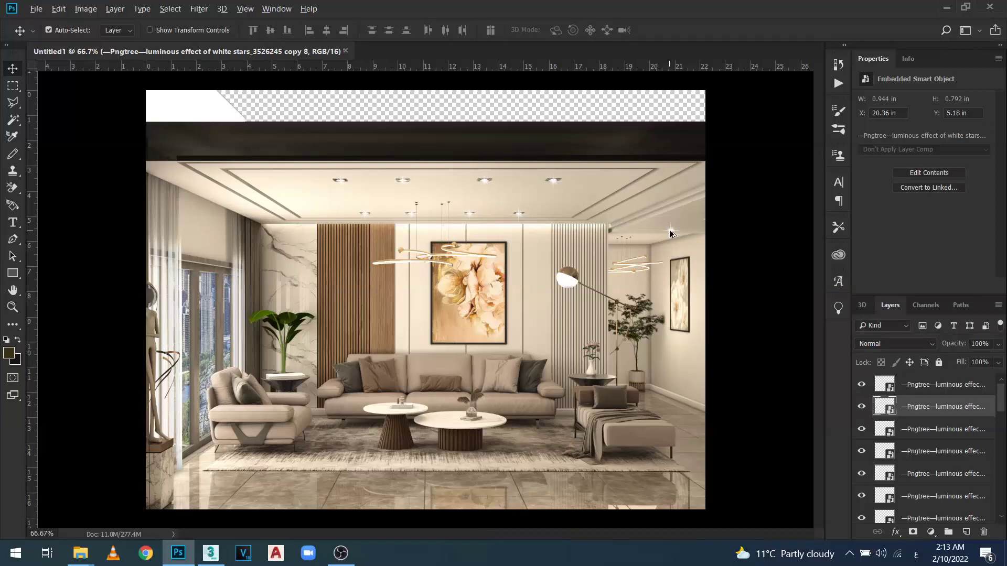
left_click_drag(670, 234, 706, 223)
Enlarge the left star to about 7.6% and shrink the right-side star to about 5.6%
left_click(341, 182)
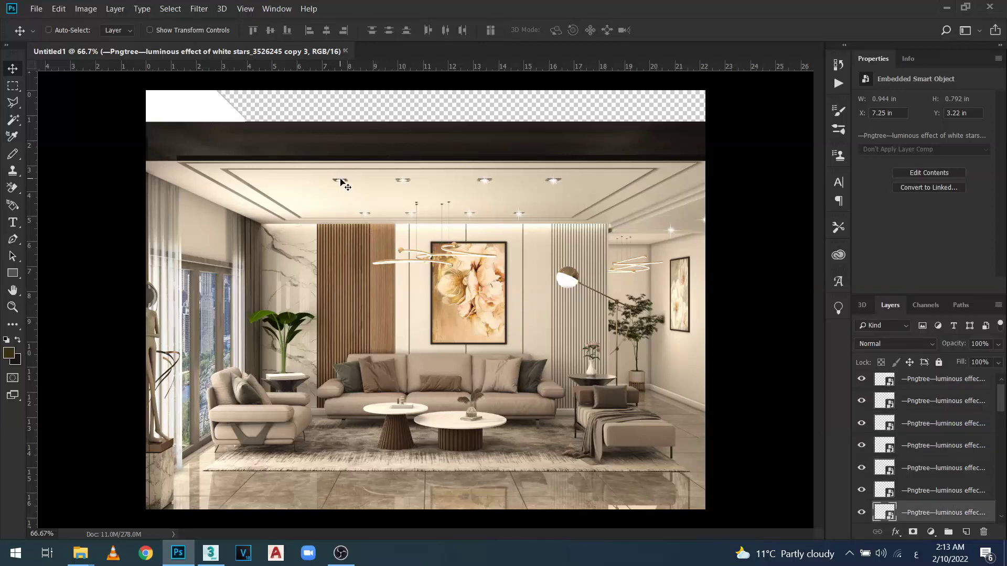
key("ctrl+t")
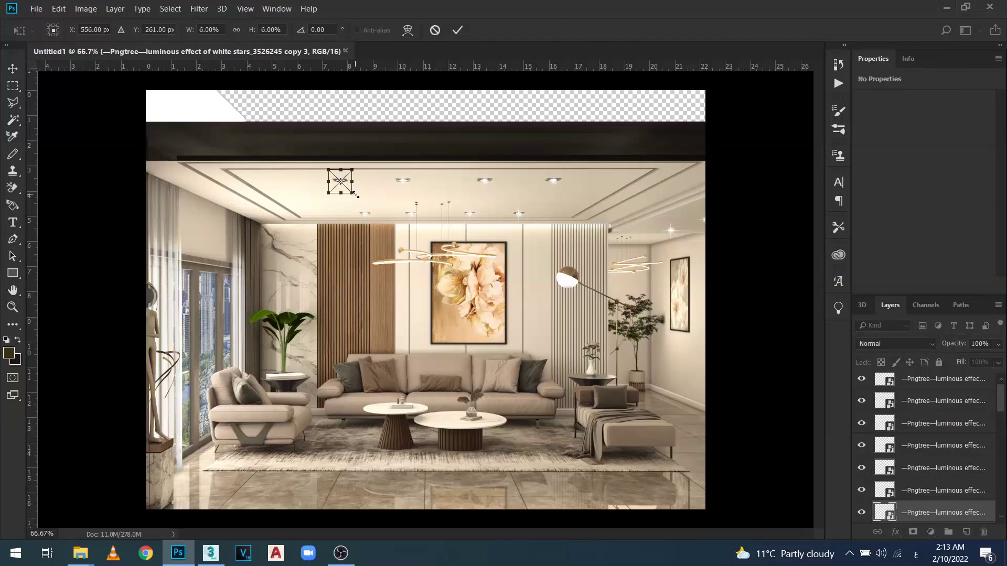
left_click_drag(356, 194, 361, 201)
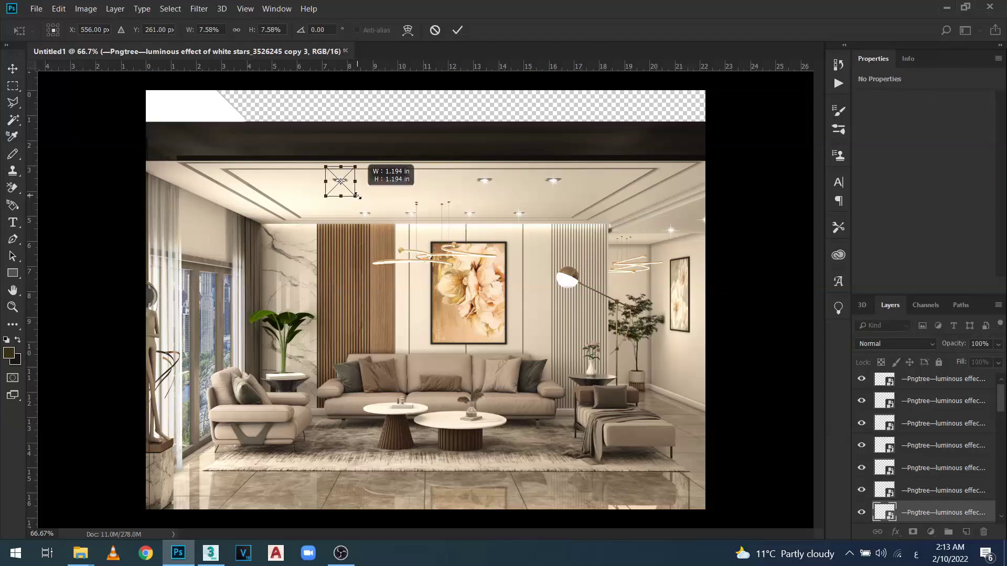
key("Return")
left_click(671, 231)
key("ctrl+t")
left_click_drag(682, 221, 682, 221)
key("Return")
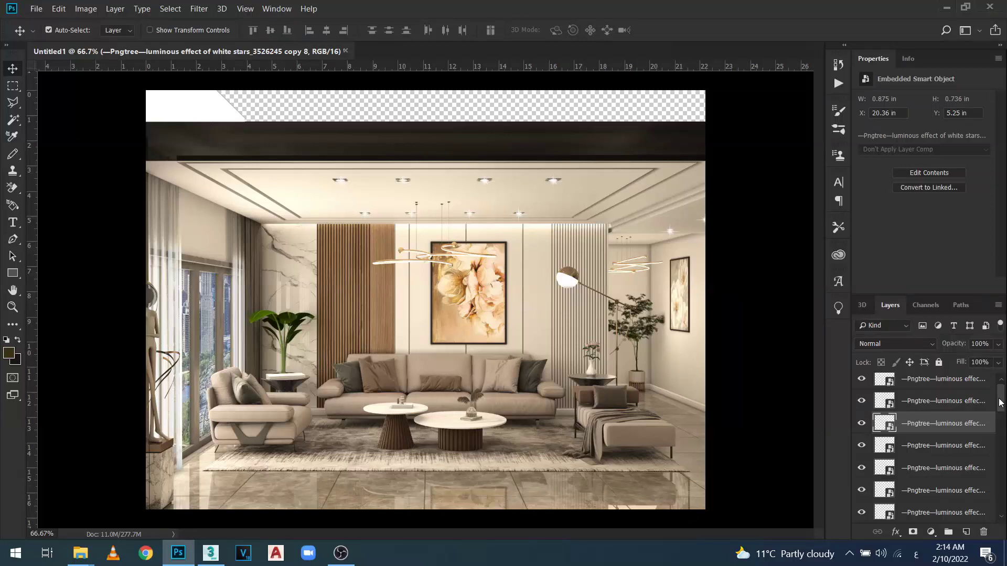
Lower the VRayReflection layer's opacity from 73% to 70%
left_click_drag(1001, 402, 1000, 493)
left_click(976, 481)
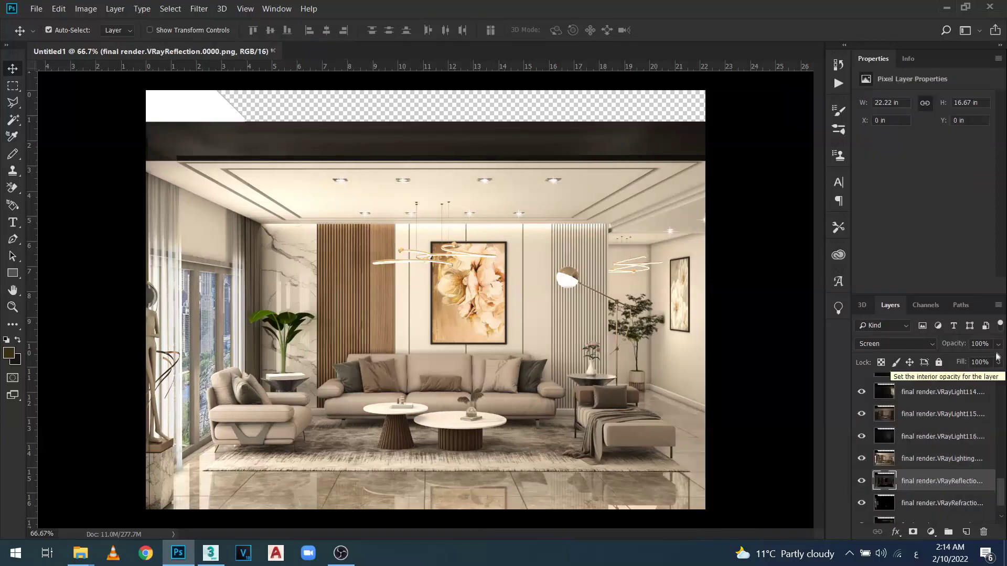
left_click(998, 344)
left_click_drag(997, 361, 981, 363)
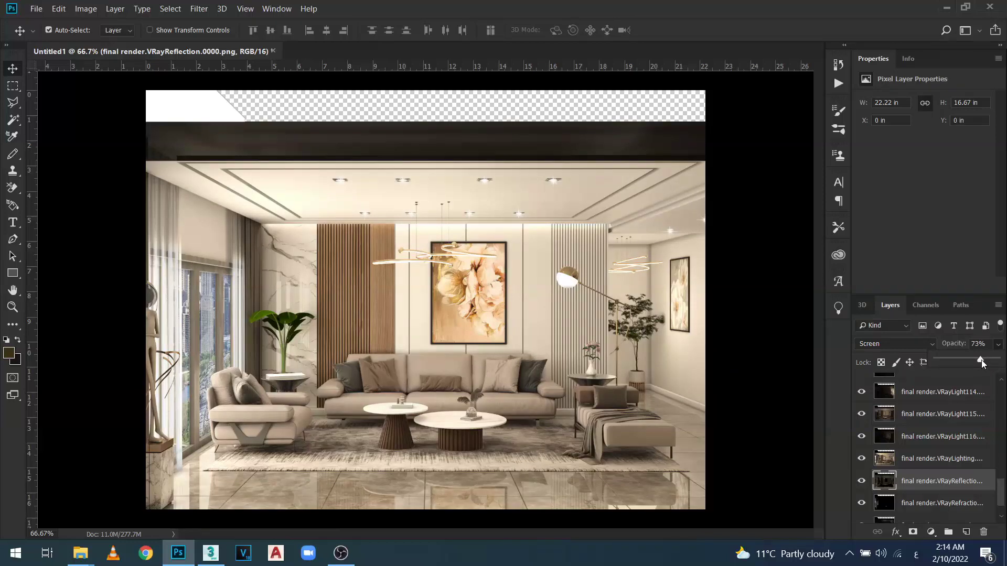
left_click(987, 344)
type("70")
key("Return")
mouse_move(1002, 492)
left_mouse_down()
mouse_move(1003, 379)
mouse_move(1000, 437)
left_mouse_up()
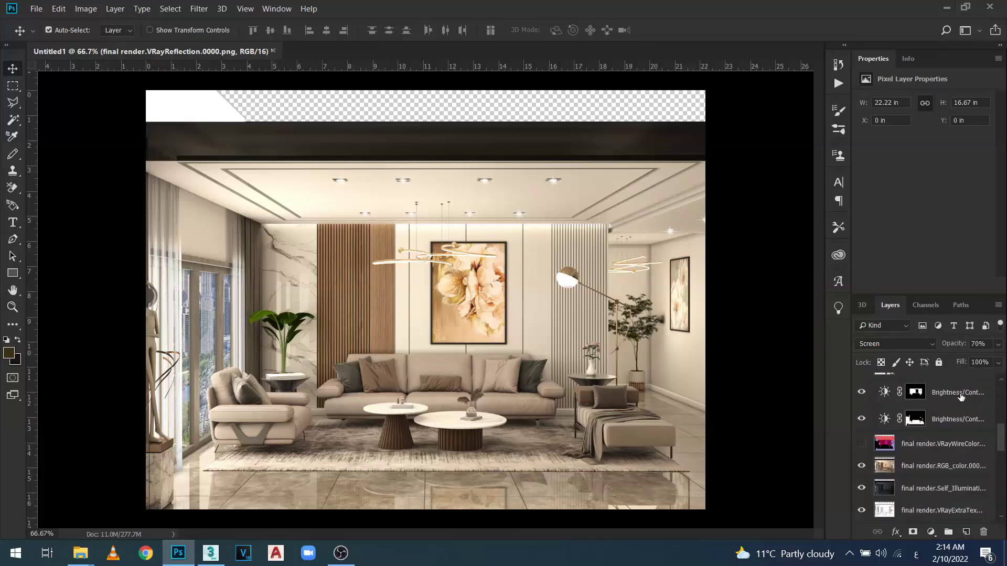
Toggle each Brightness/Contrast adjustment's visibility to compare the image with and without it
left_click(961, 397)
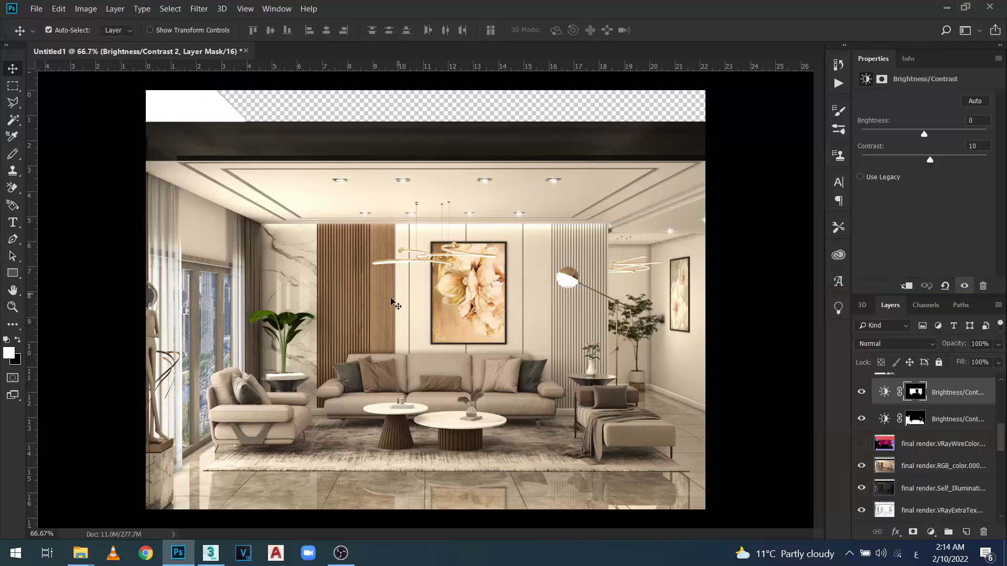
left_click(930, 420)
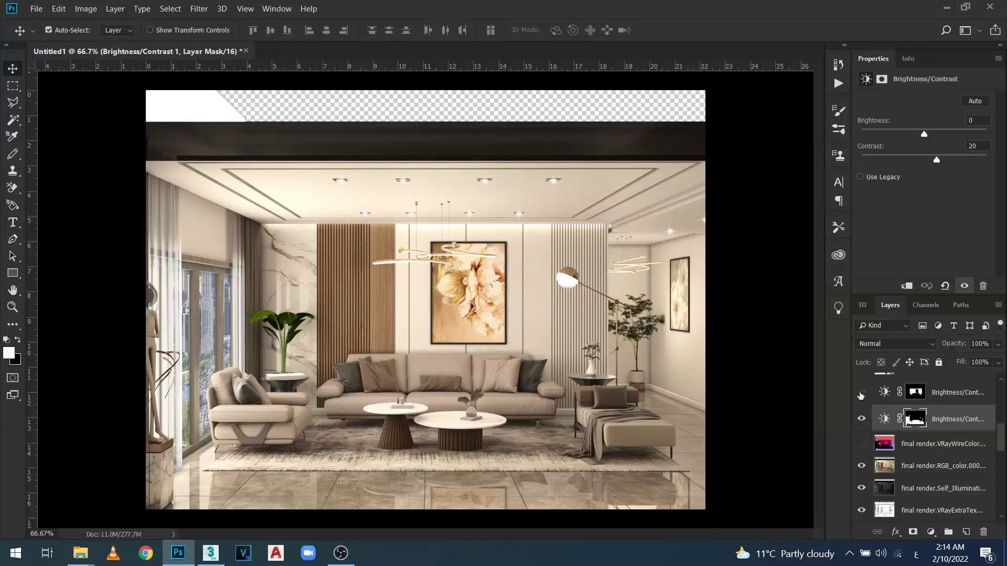
left_click(862, 419)
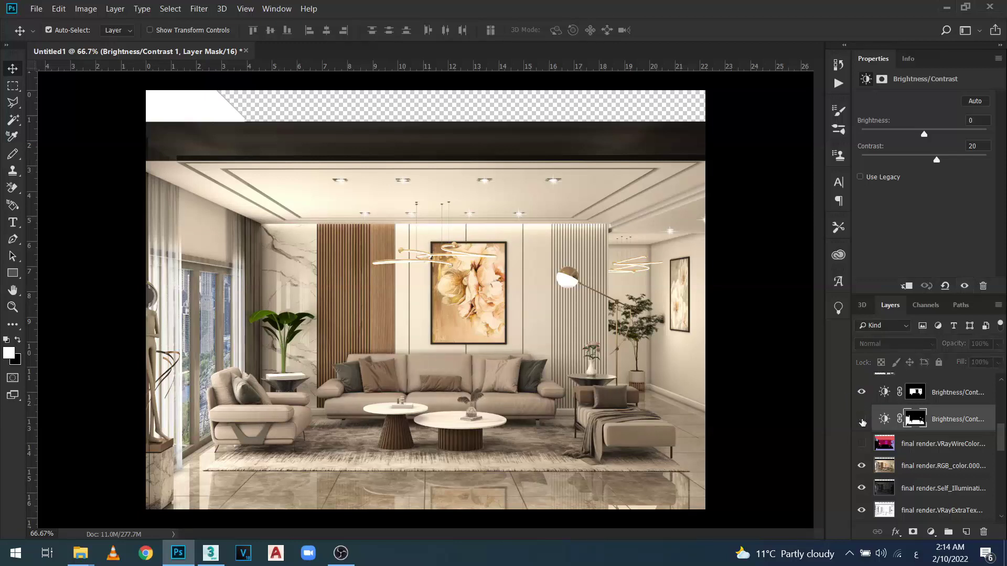
left_click(862, 420)
left_click(862, 420)
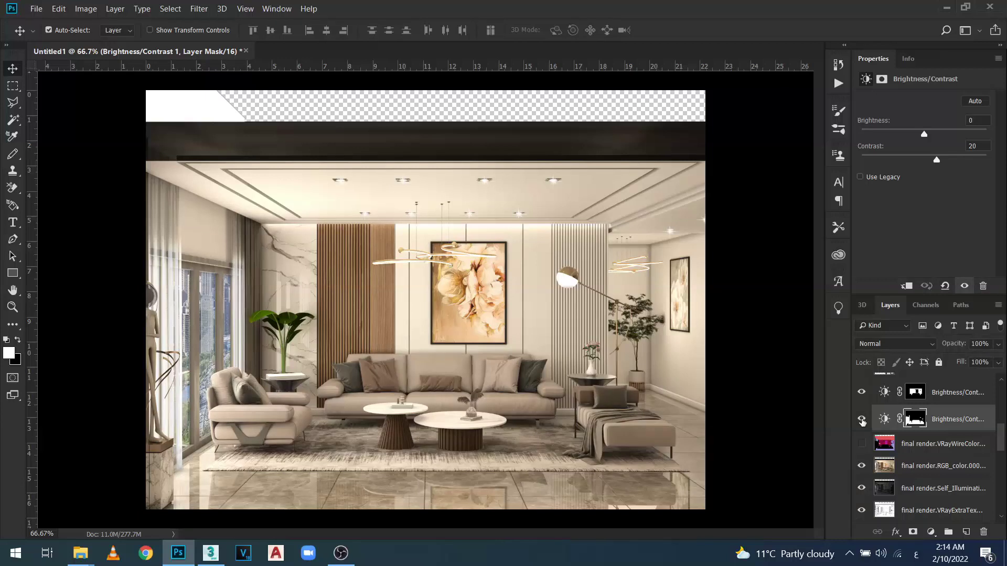
left_click(957, 403)
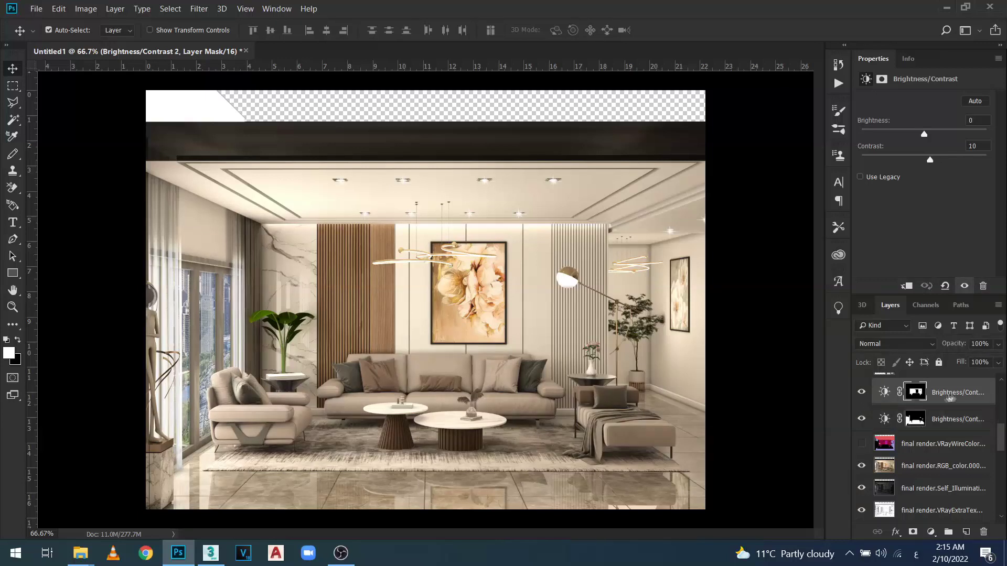
left_click(862, 393)
Try contrast 20 and -10 on Brightness/Contrast 2, settling on 15
type("20")
left_click(861, 393)
left_click(861, 393)
type("-10")
left_click(862, 393)
left_click_drag(911, 160, 922, 158)
type("15")
left_click(862, 393)
Crop off the transparent strip and dark band along the top of the image
left_click(12, 324)
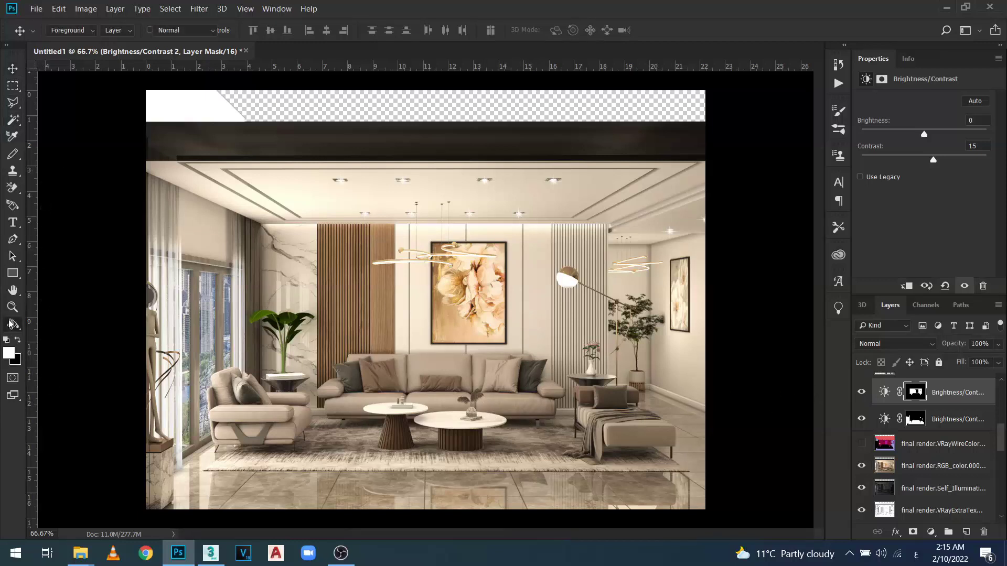
right_click(12, 325)
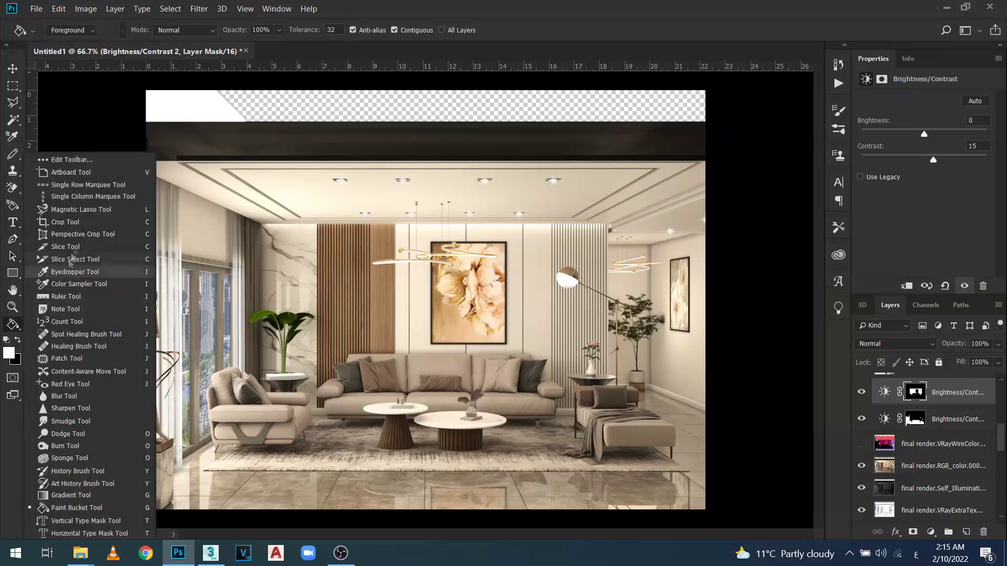
left_click(65, 222)
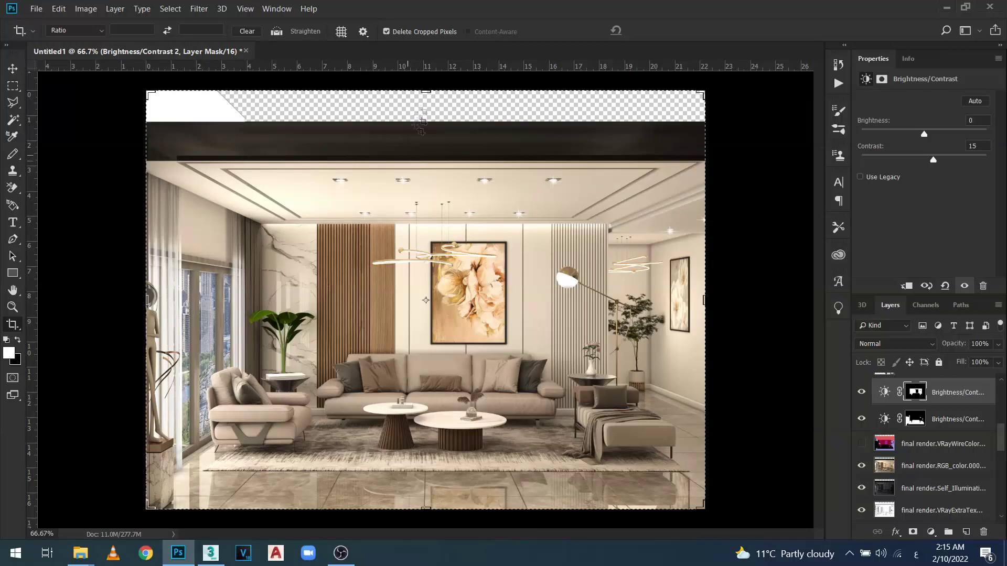
left_click_drag(425, 90, 419, 126)
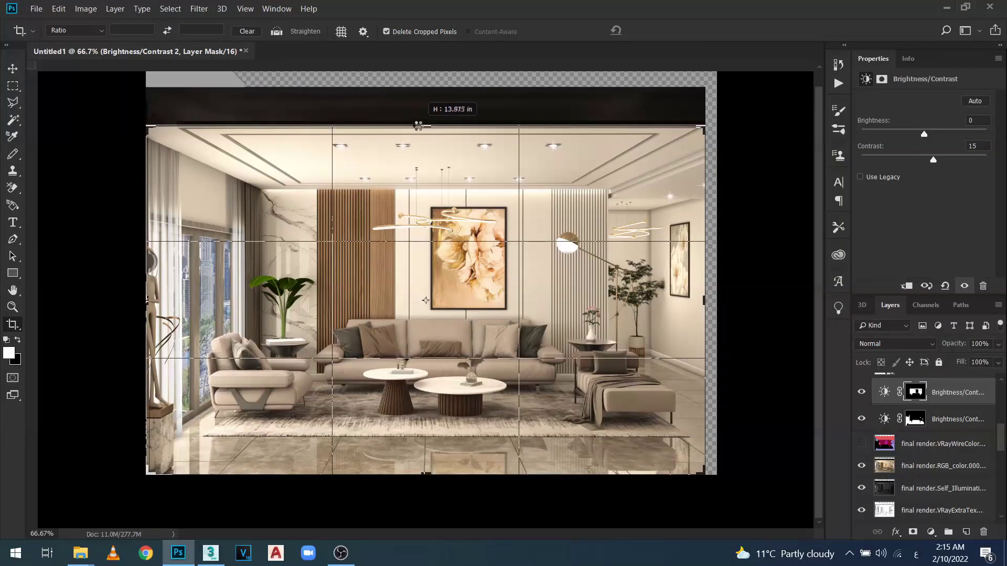
left_click_drag(418, 126, 418, 126)
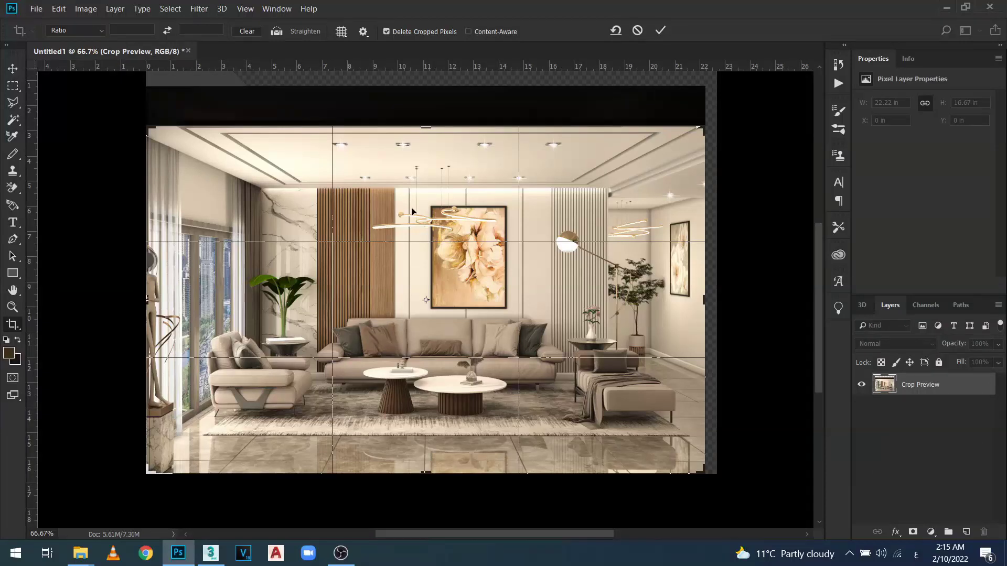
key("Return")
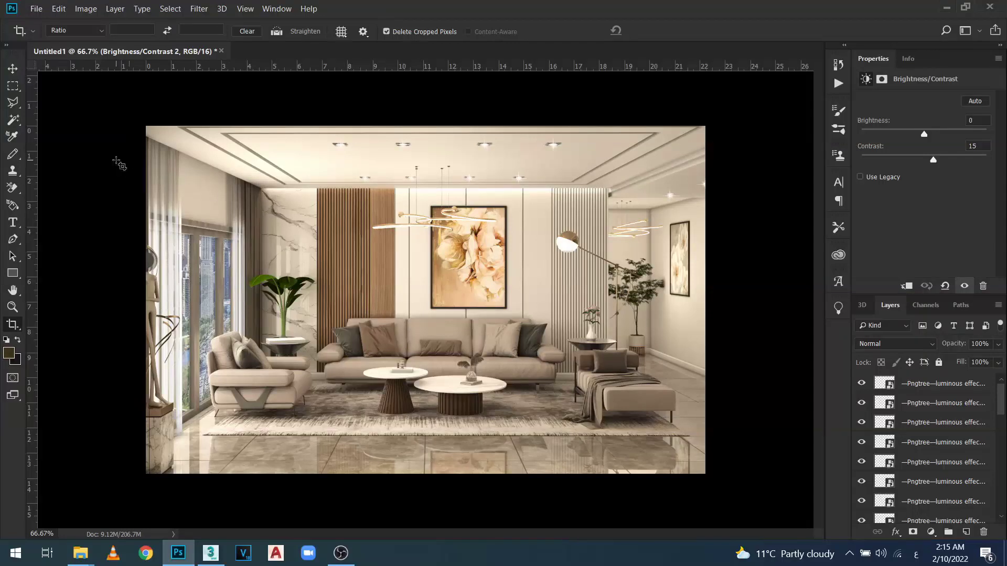
left_click(13, 68)
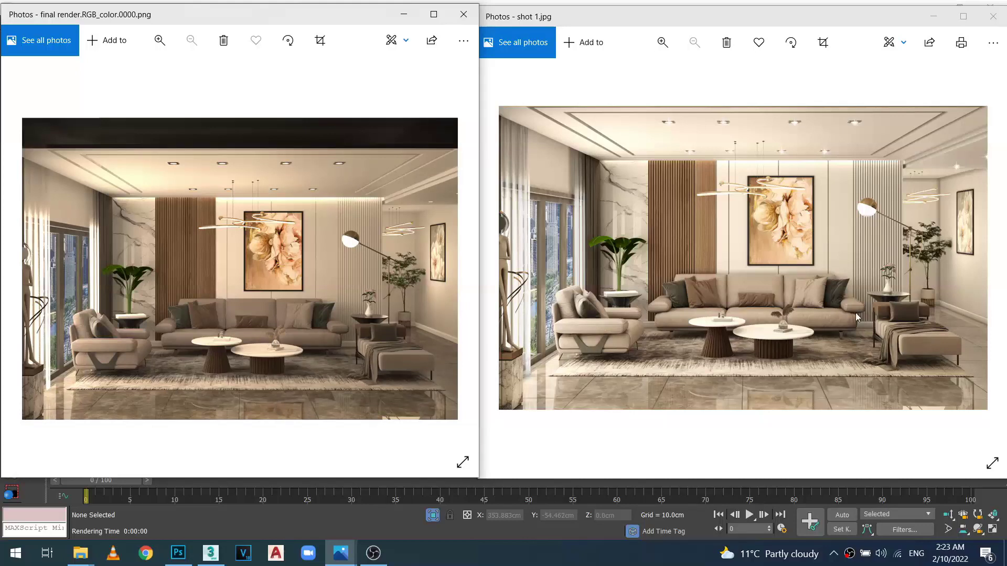
Drag the shot 1.jpg window left so it partly overlaps the original render
mouse_move(792, 20)
left_mouse_down()
mouse_move(756, 21)
mouse_move(777, 20)
left_mouse_up()
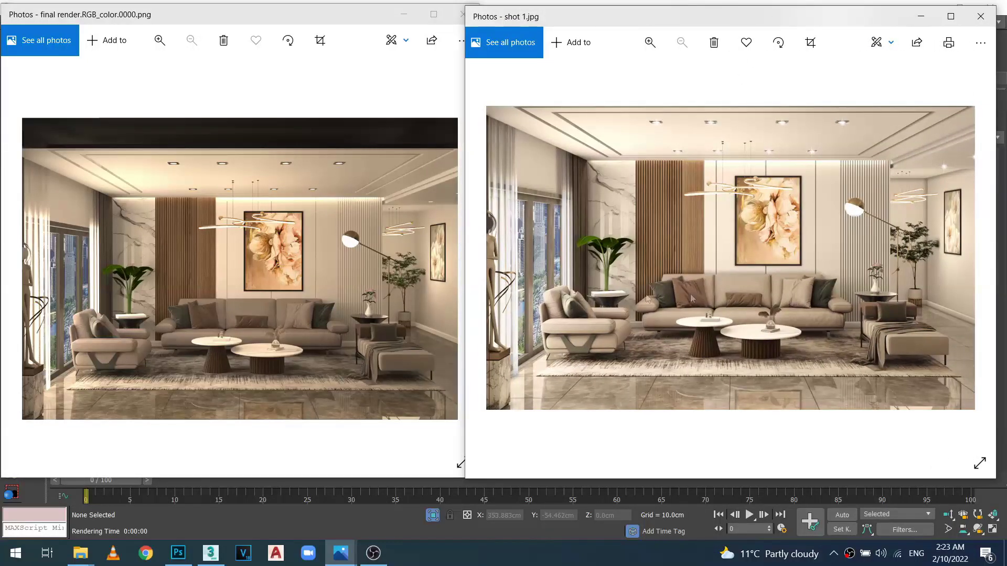
left_click_drag(755, 21, 713, 20)
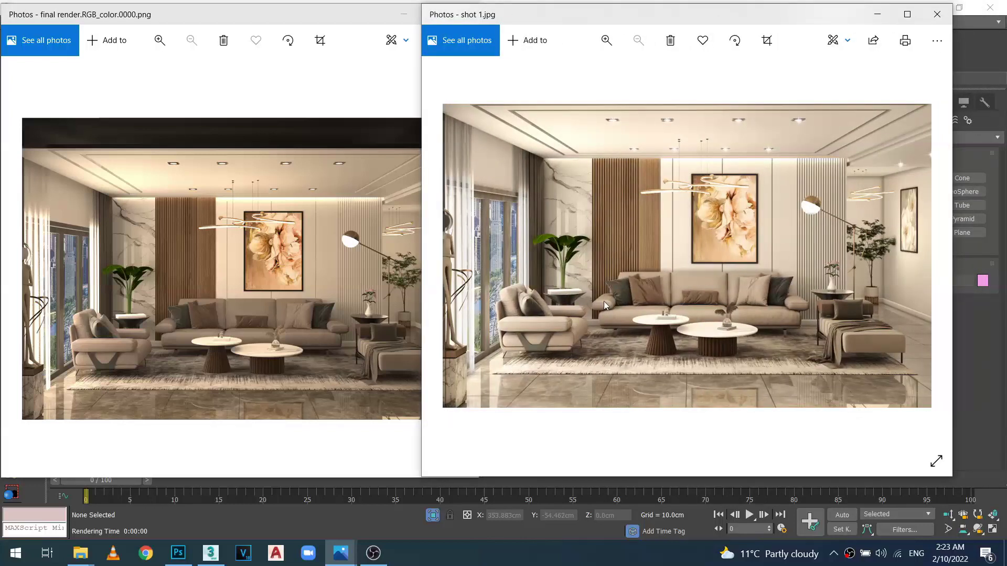